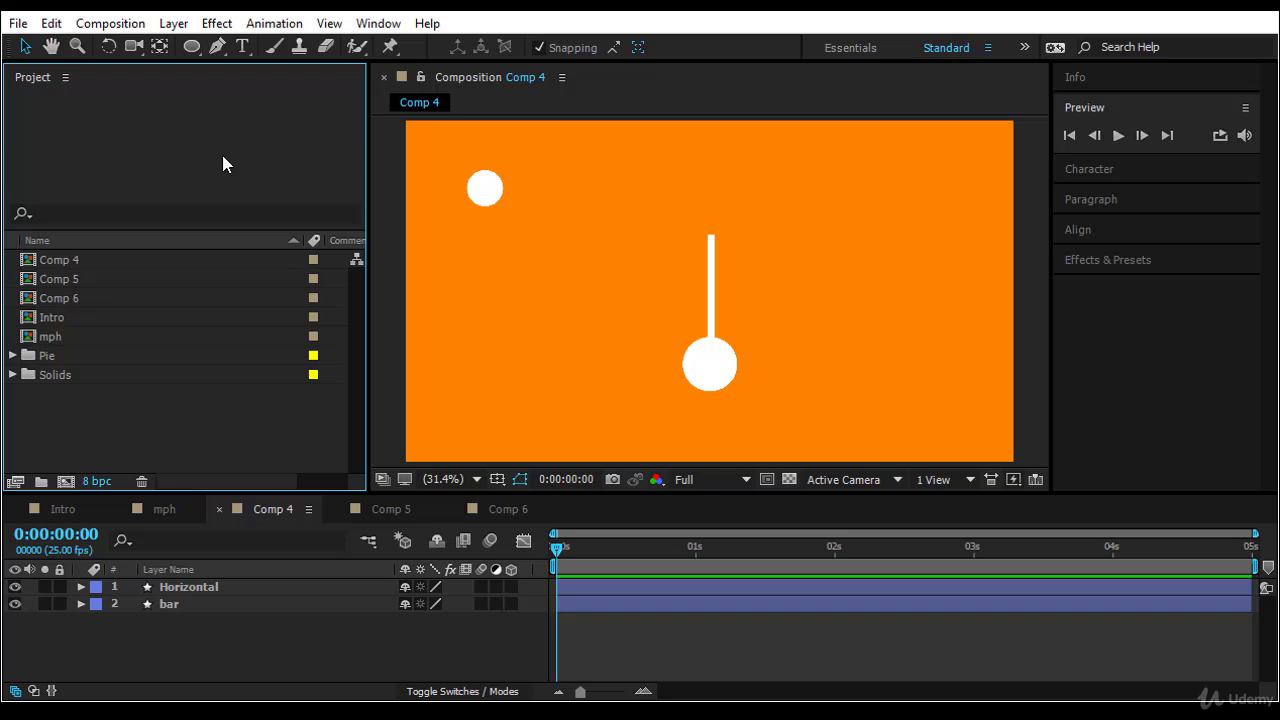
Select the small white Horizontal circle layer, undoing an accidental deselect
click(484, 190)
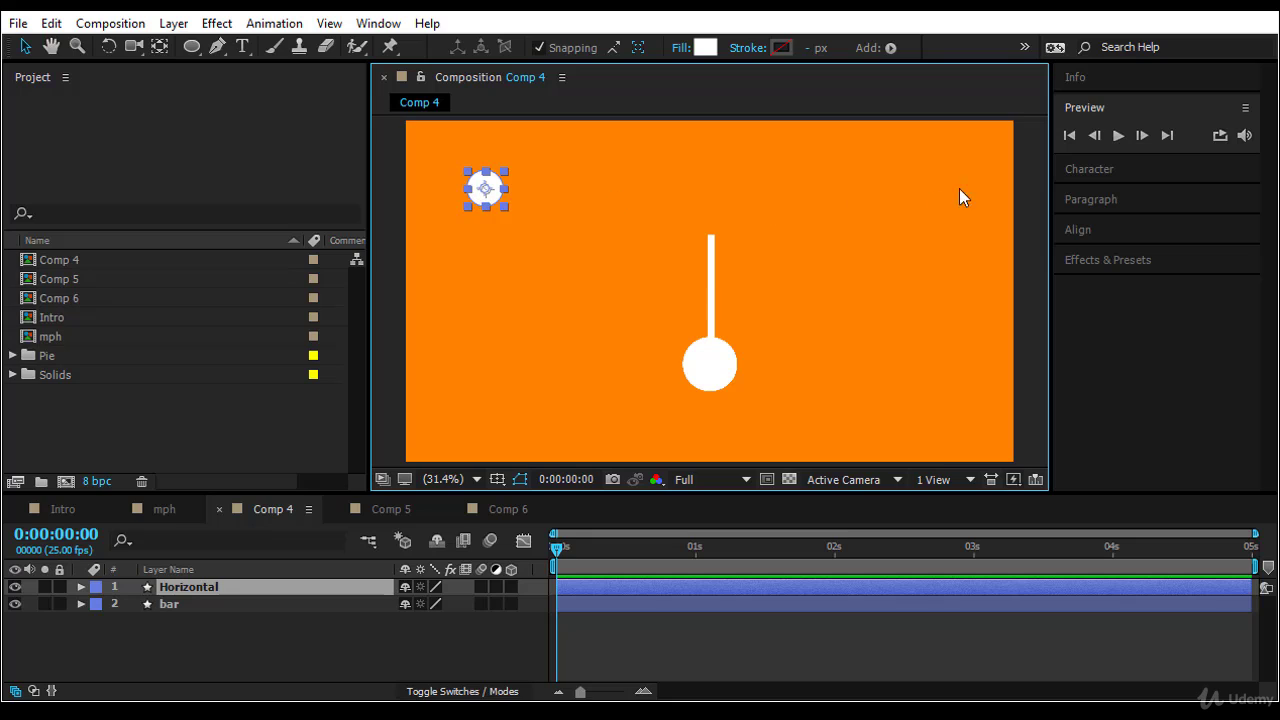
click(722, 366)
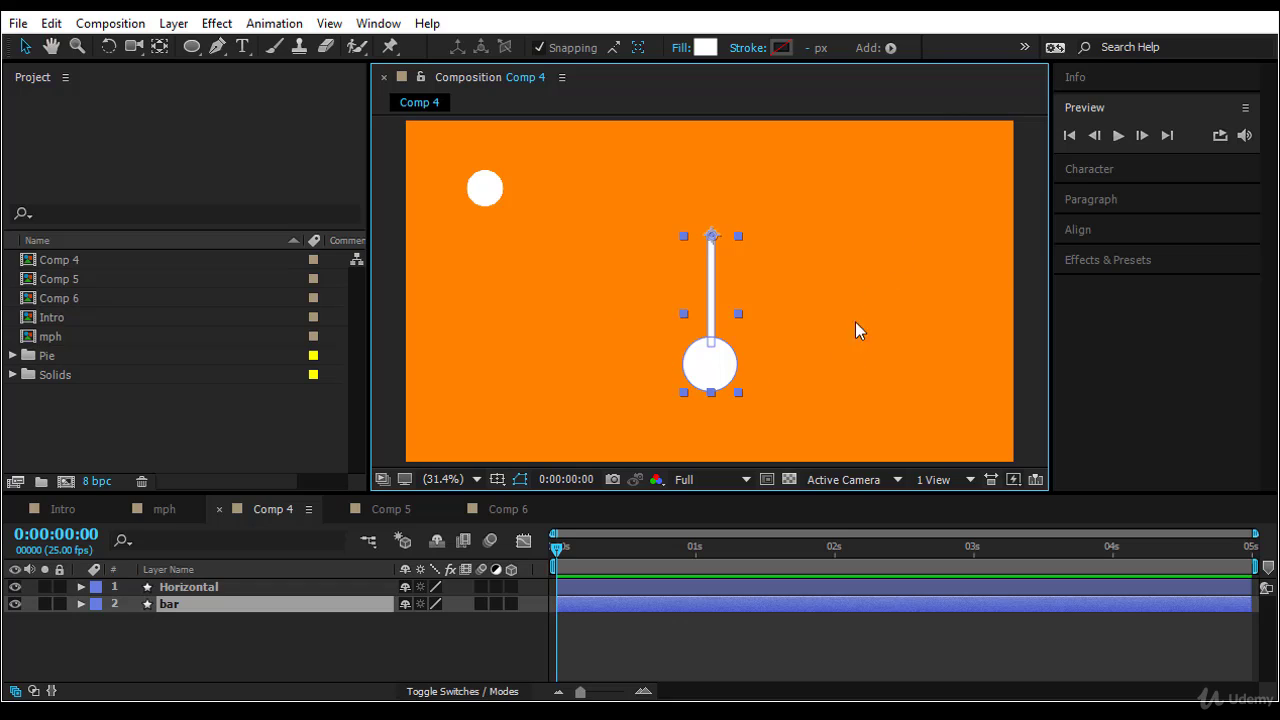
click(486, 189)
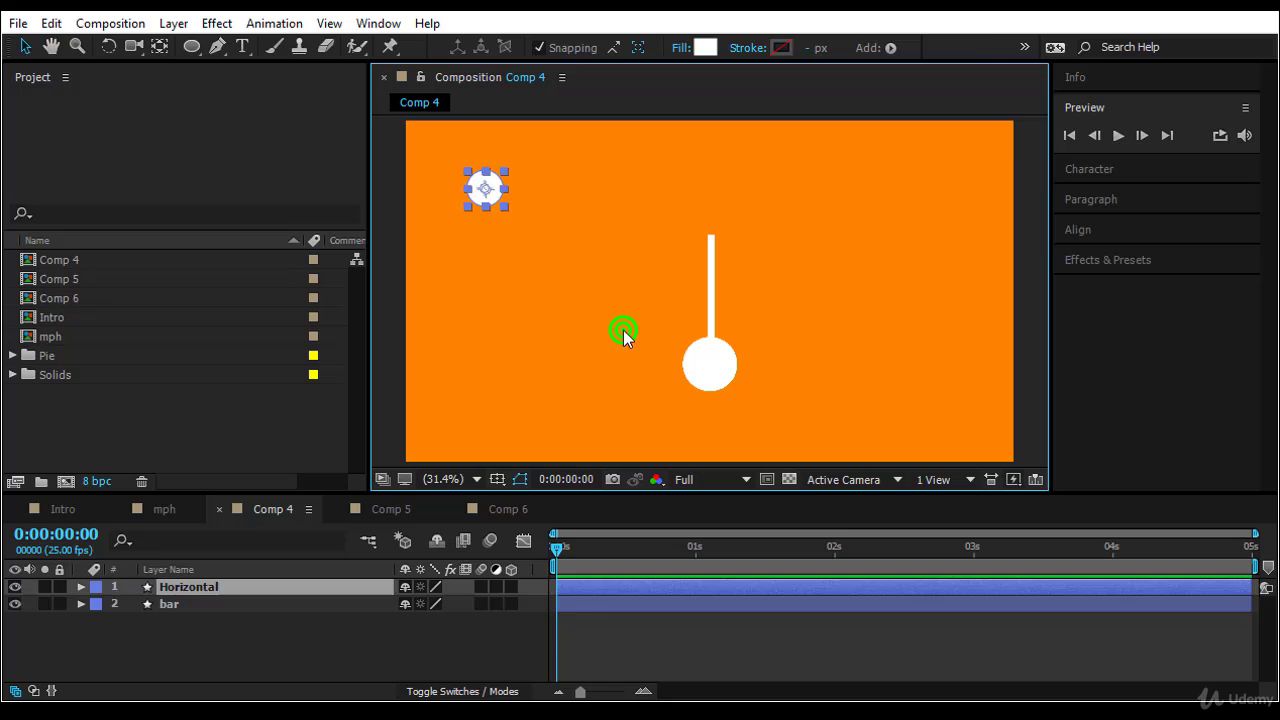
click(623, 330)
key(ctrl+z)
Keyframe the circle's Position at 0 s, then set X to 1700 at 1 s
key(p)
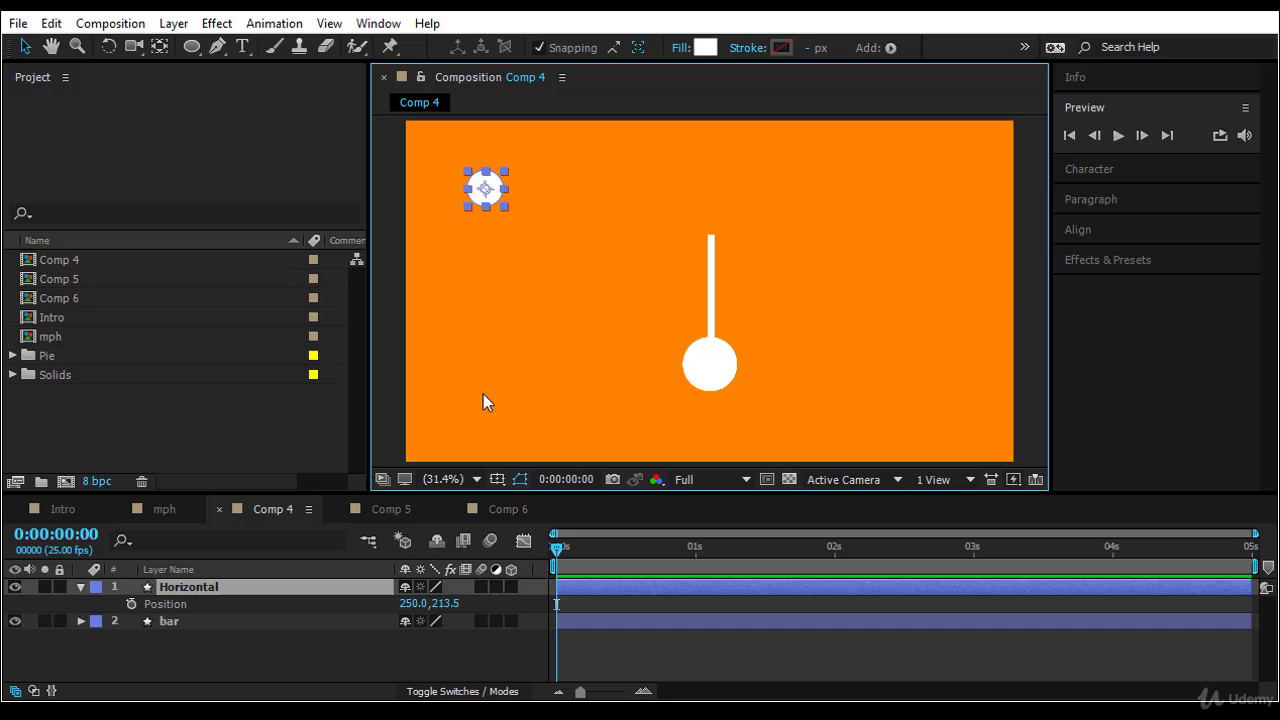
click(129, 604)
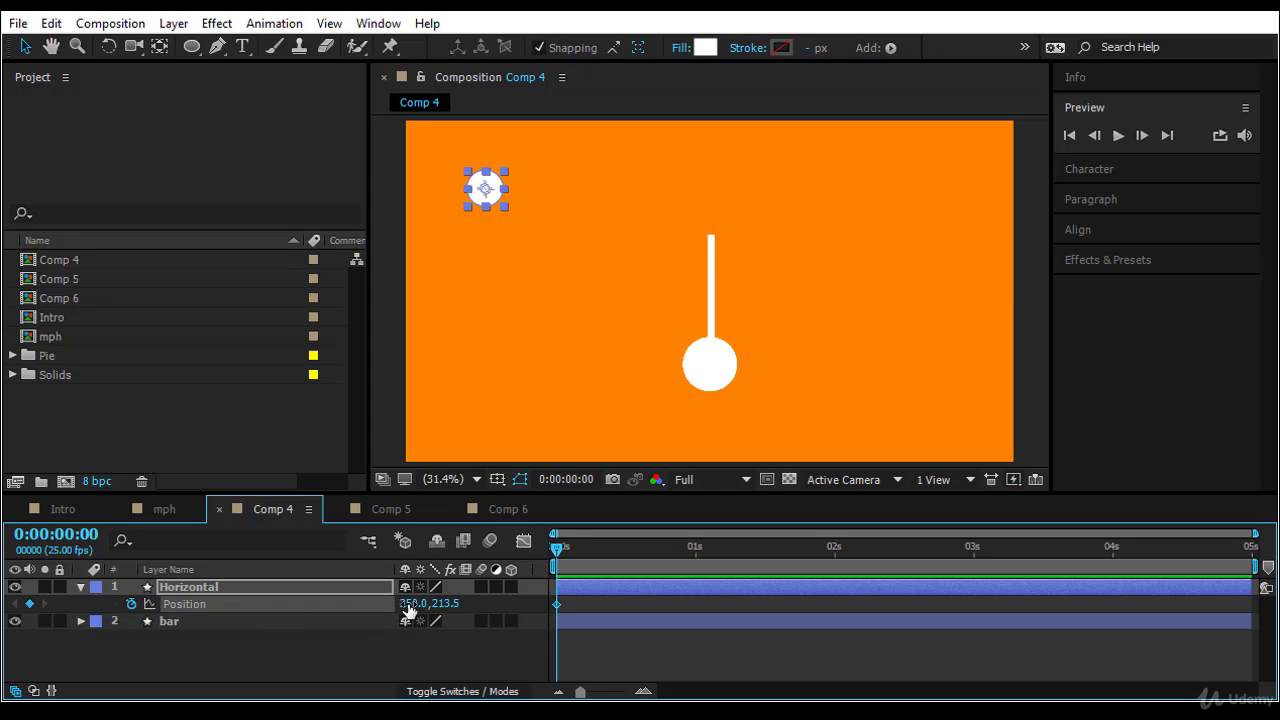
click(420, 646)
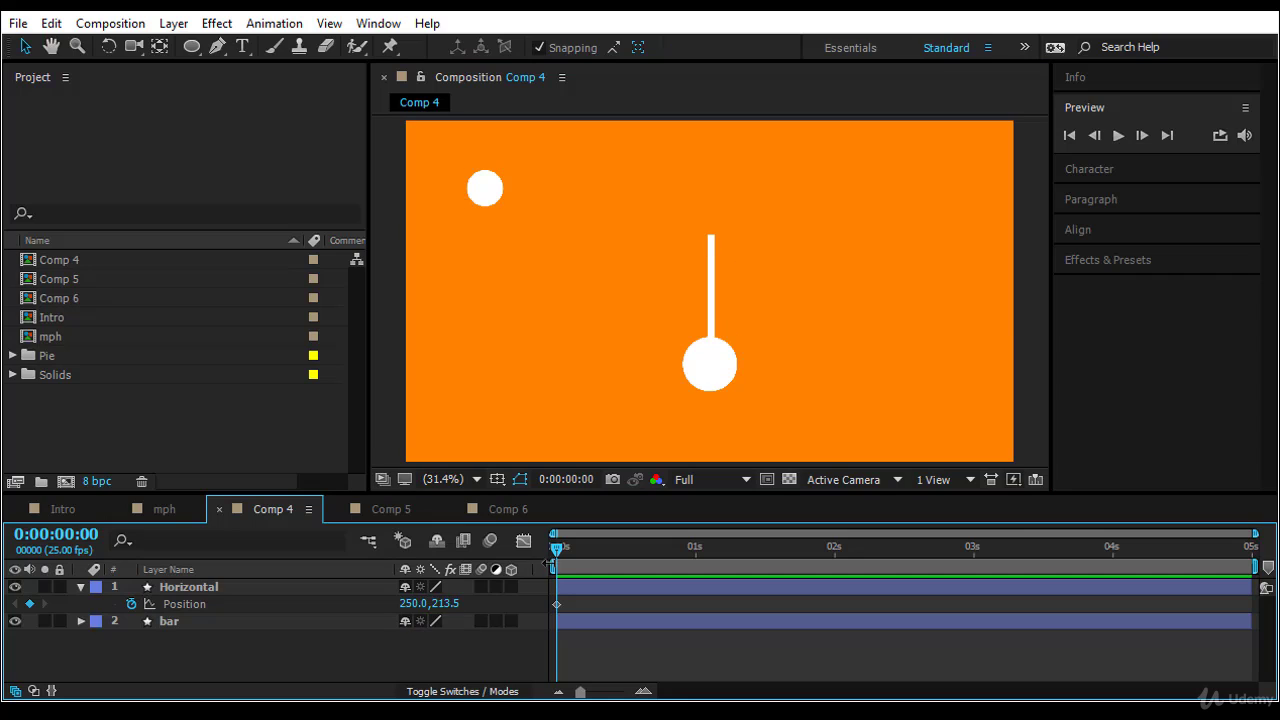
click(558, 548)
drag(558, 548, 696, 554)
click(414, 603)
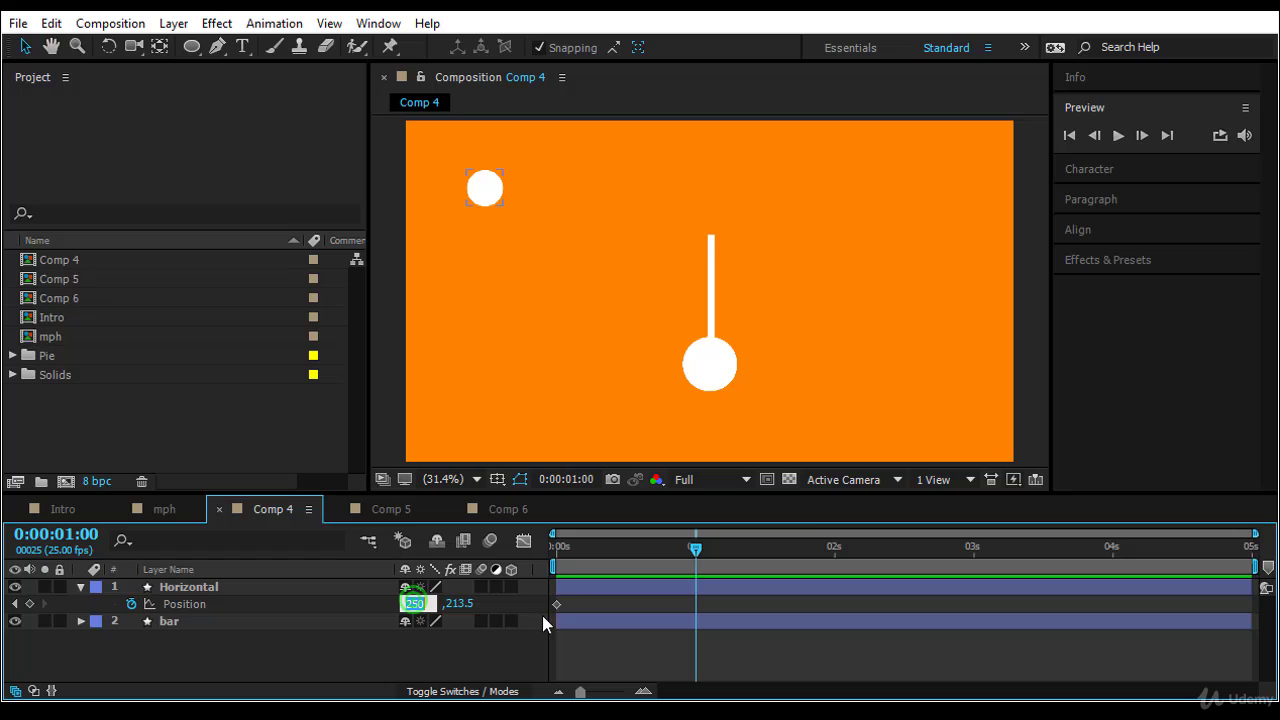
text(1700)
key(Return)
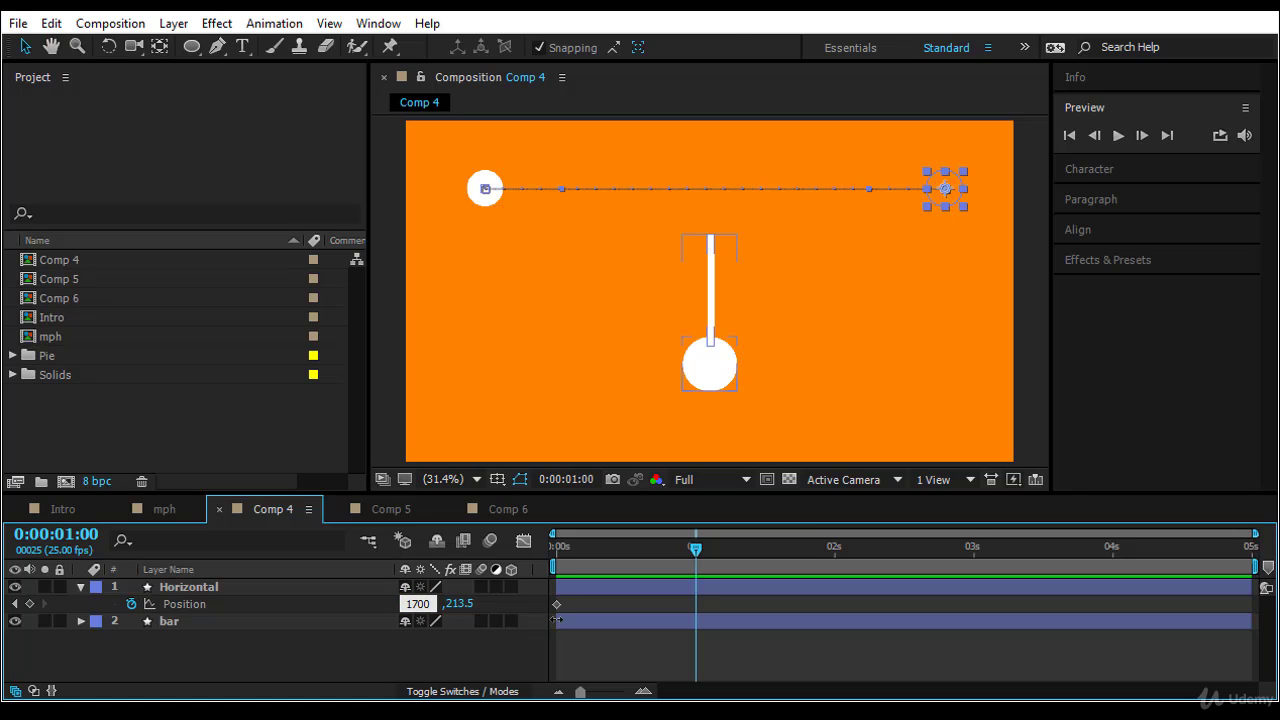
Scrub the timeline to preview the circle sliding right along its motion path
drag(696, 548, 557, 548)
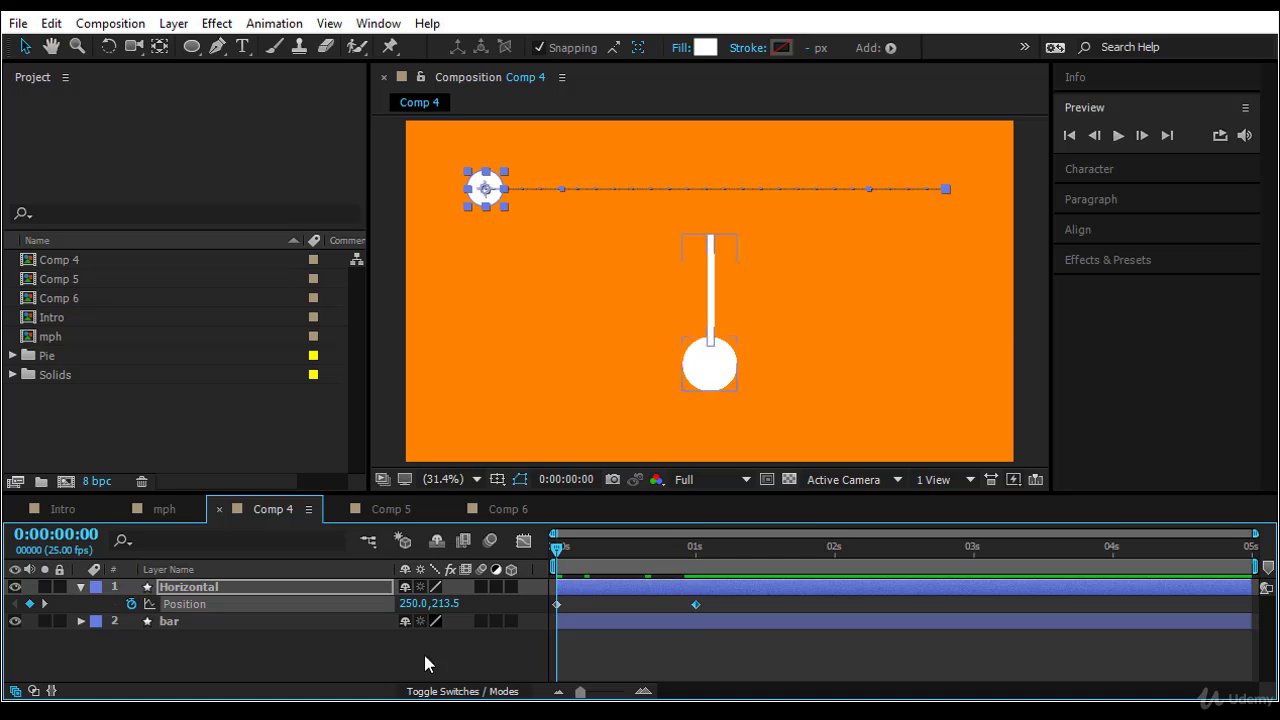
key(k)
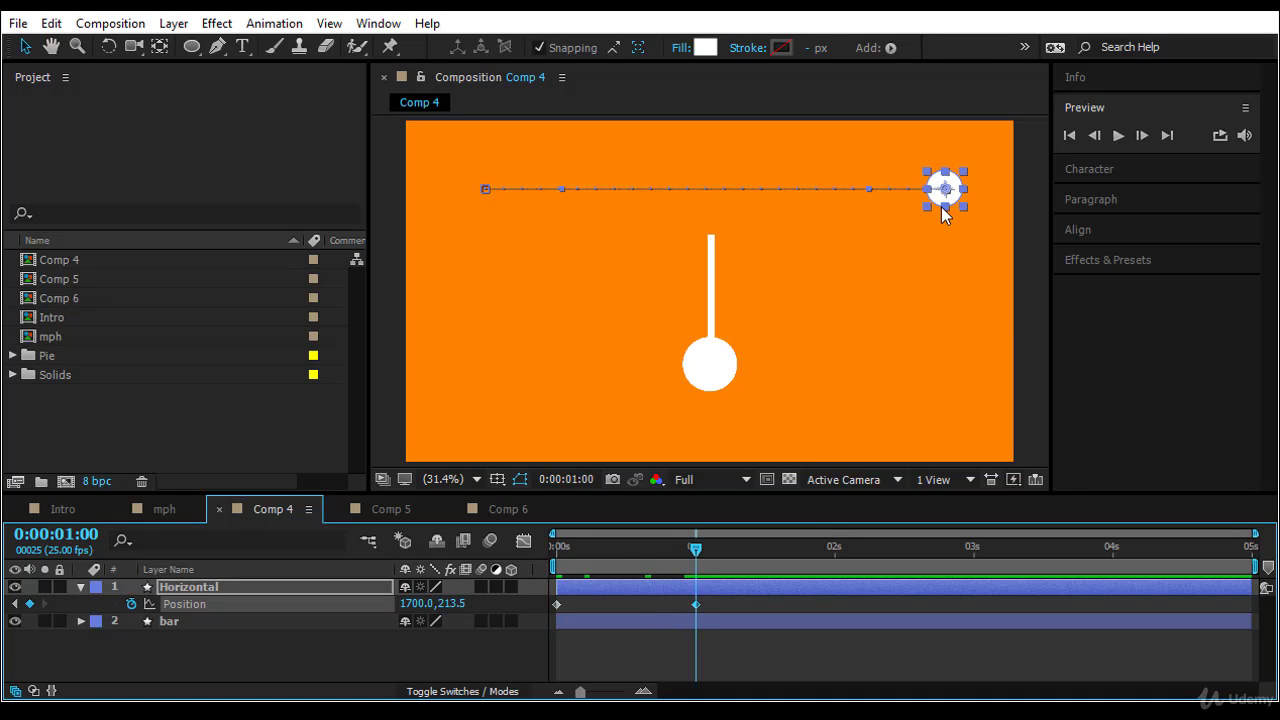
click(820, 644)
click(721, 383)
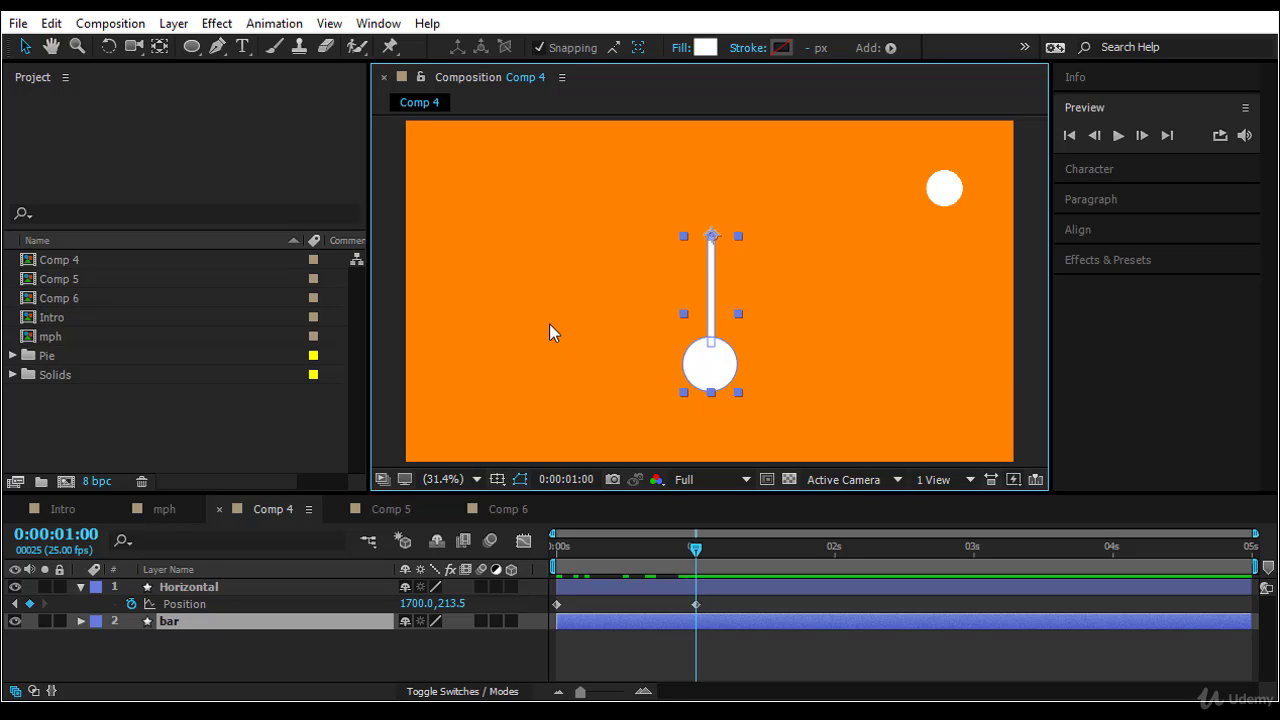
click(945, 195)
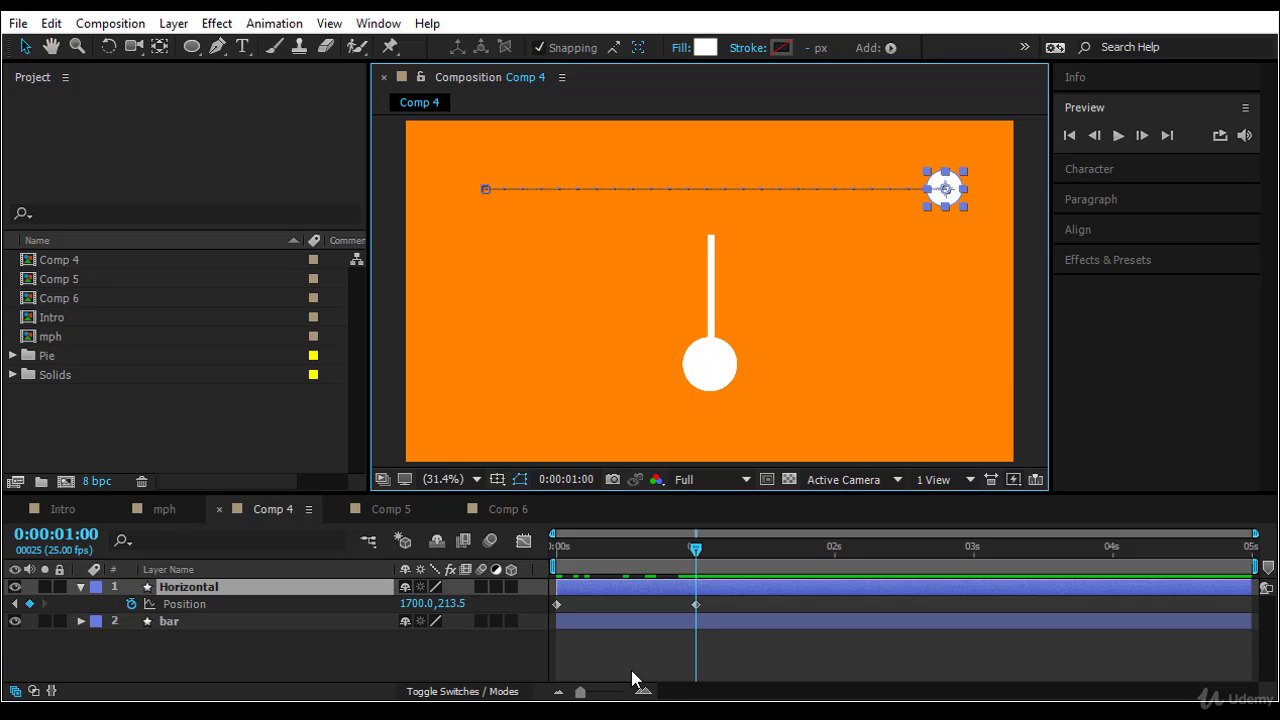
drag(695, 549, 452, 596)
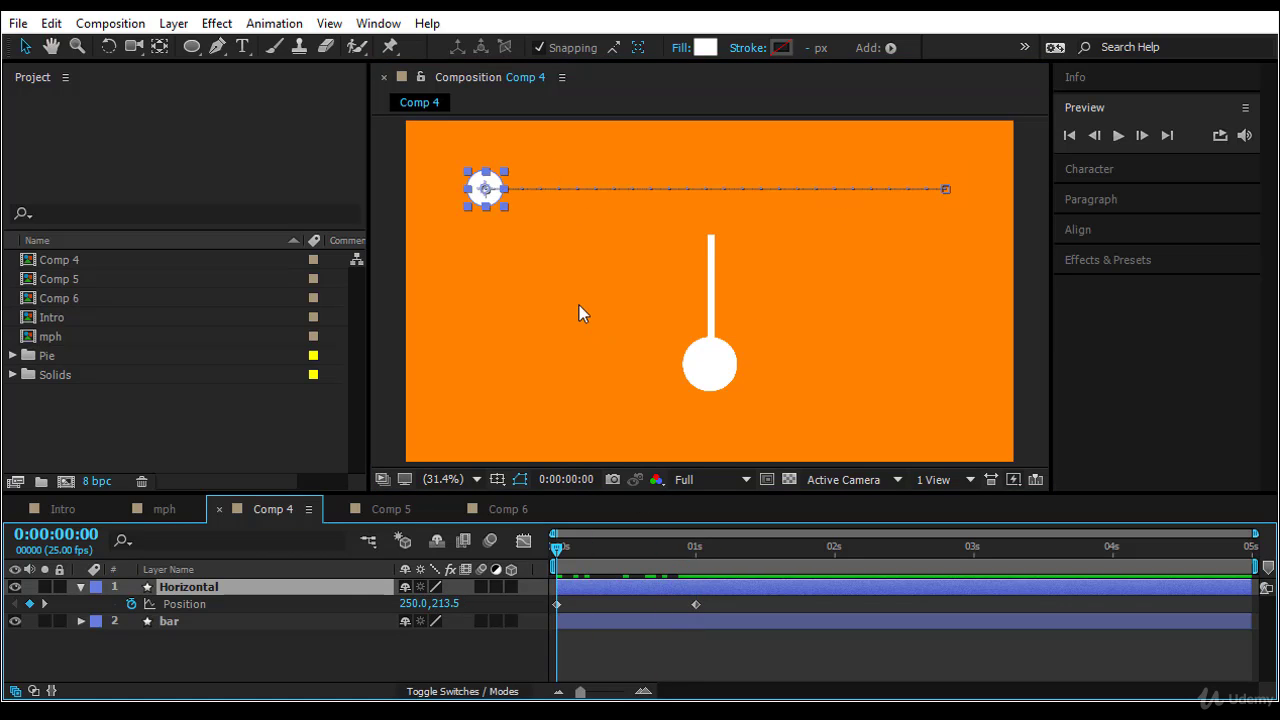
drag(557, 548, 700, 549)
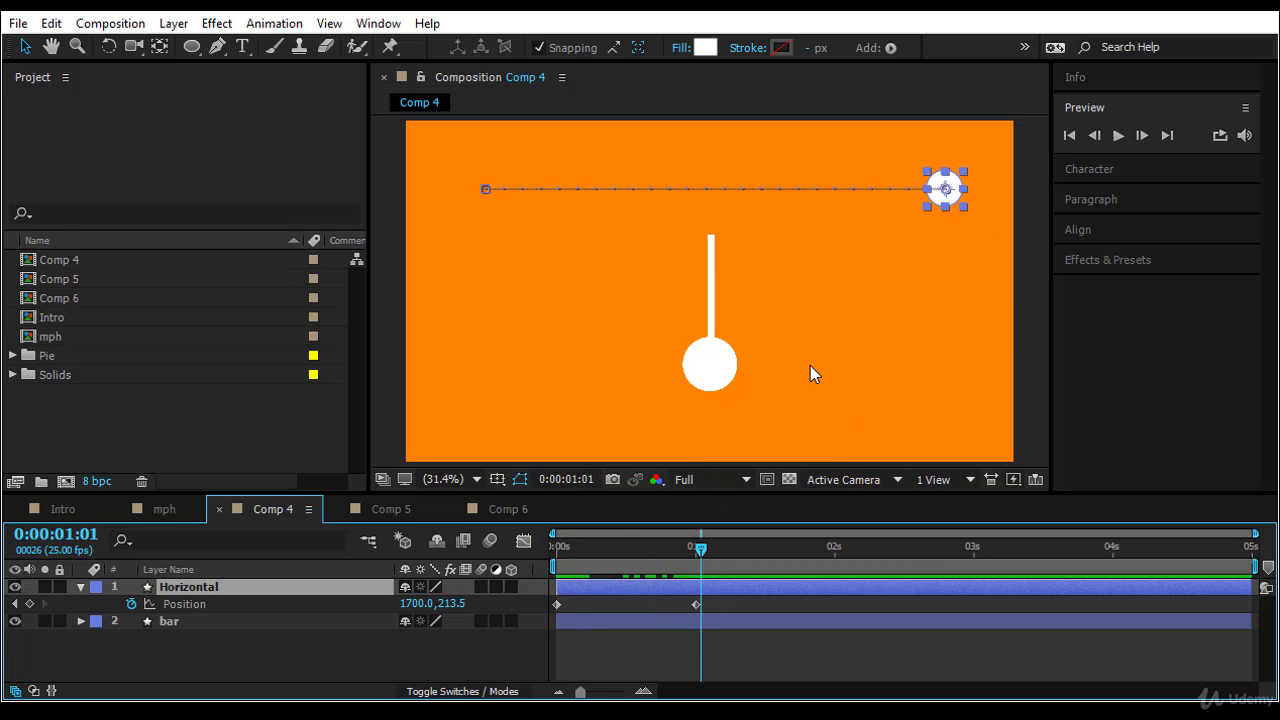
click(690, 368)
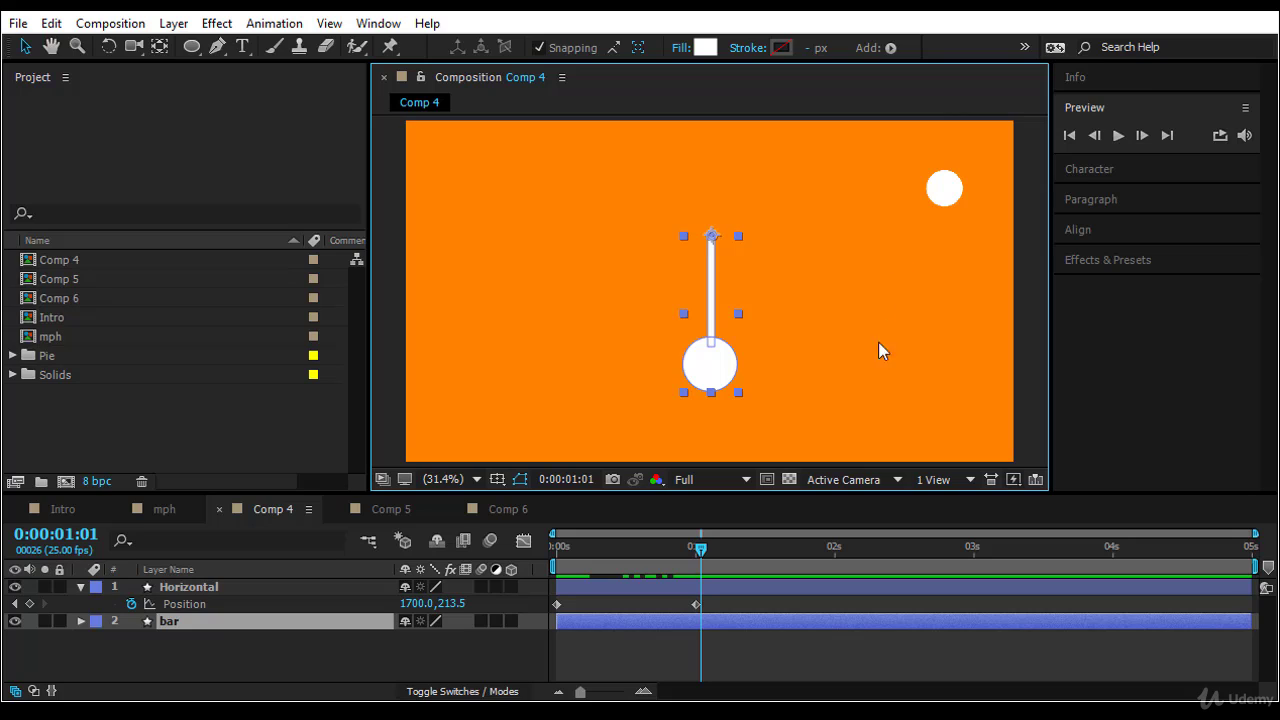
Reveal the bar's Rotation property at 0 s and verify its anchor sits at the bar's top
key(Home)
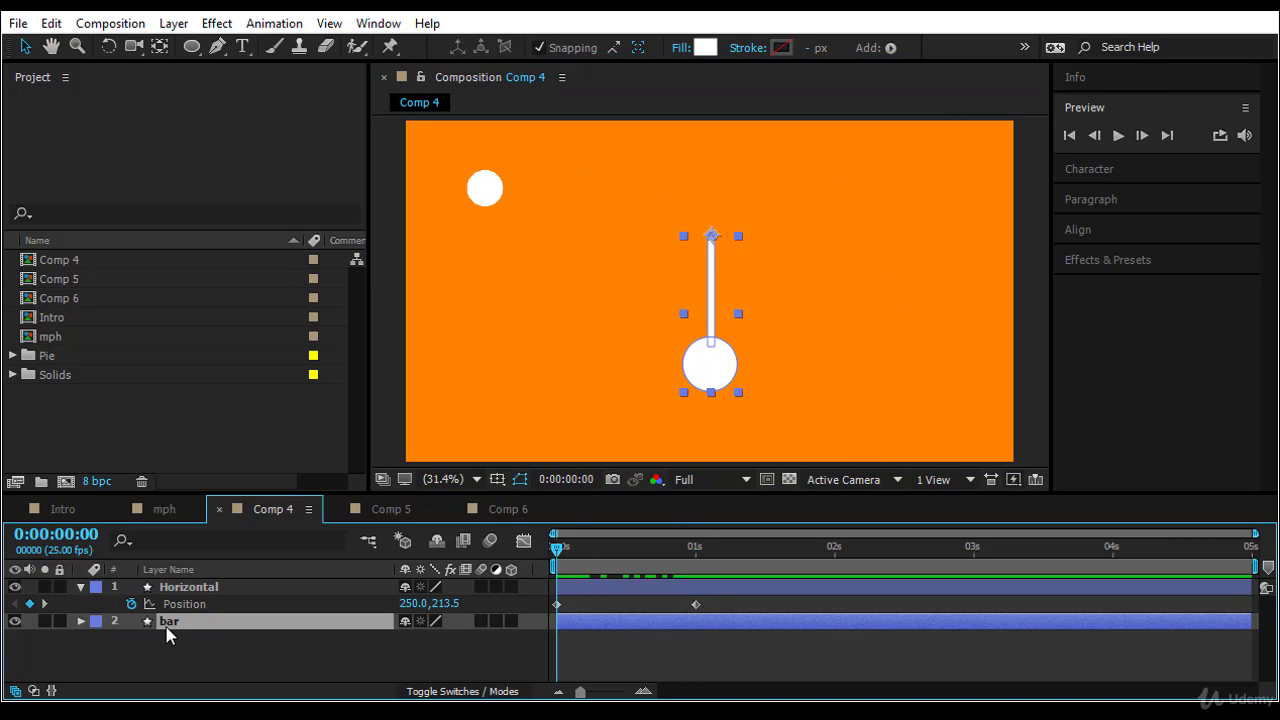
click(170, 622)
key(r)
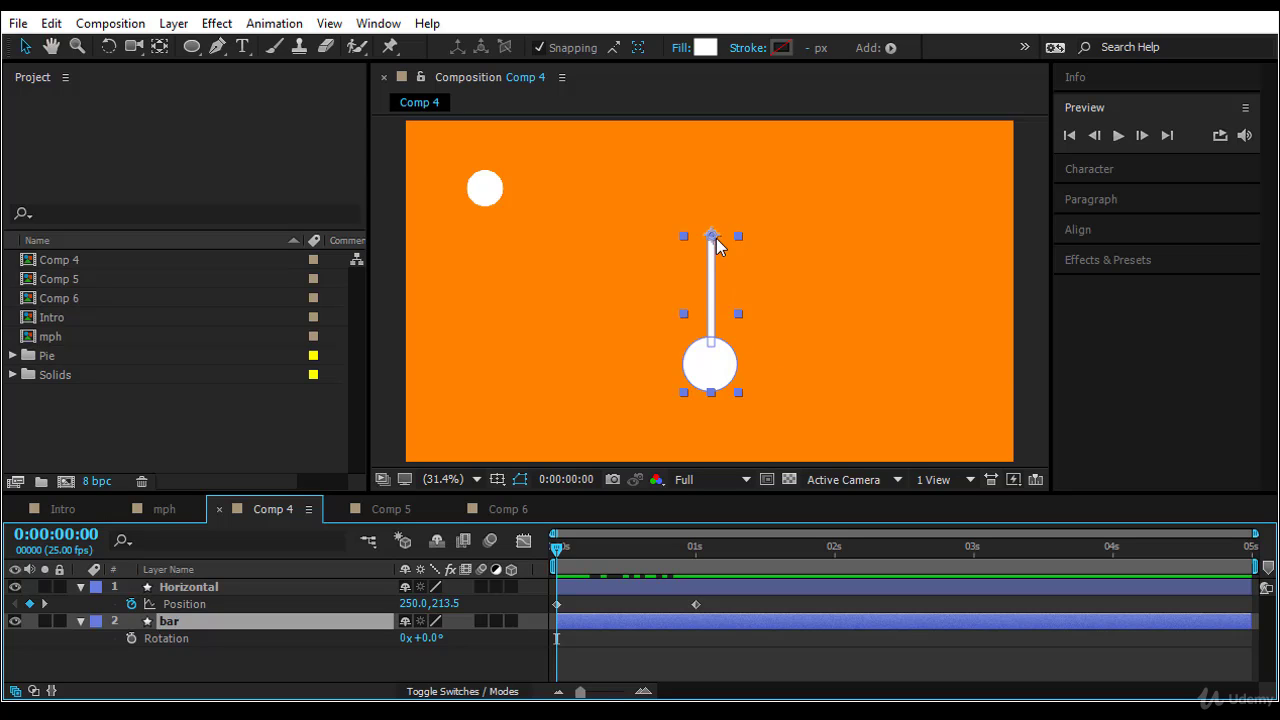
key(period)
key(period)
key(period)
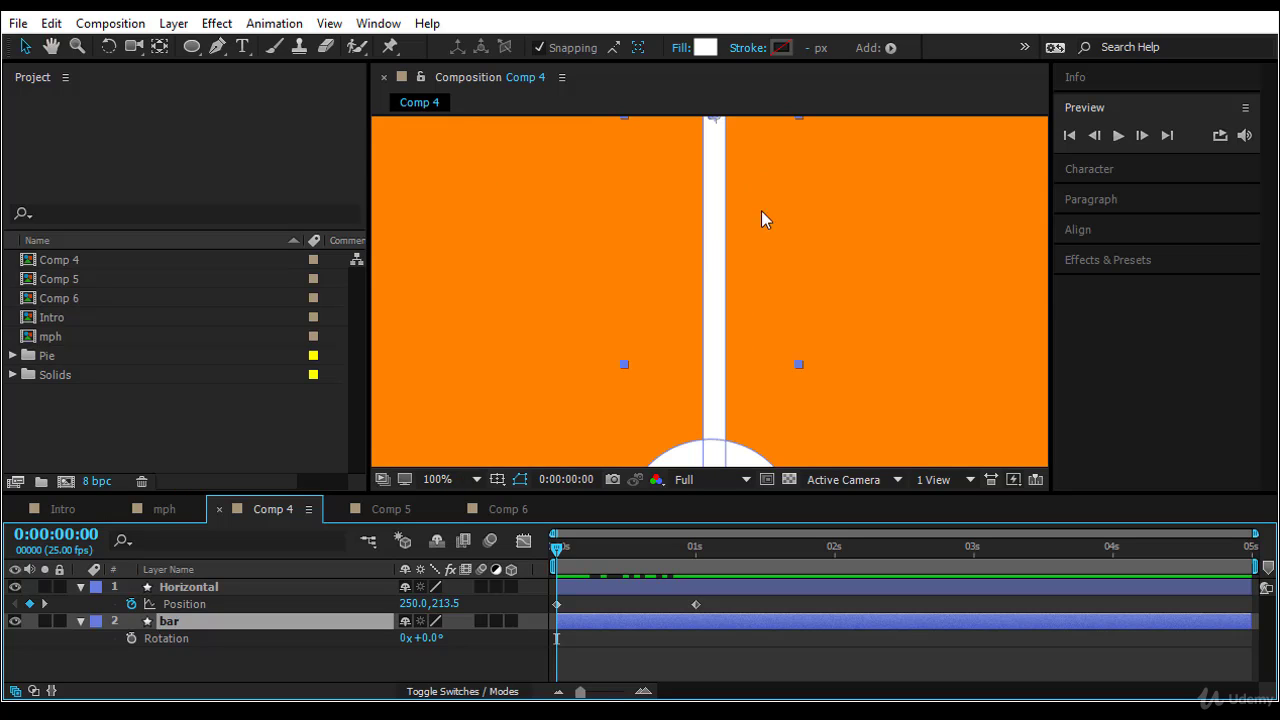
drag(765, 100, 777, 331)
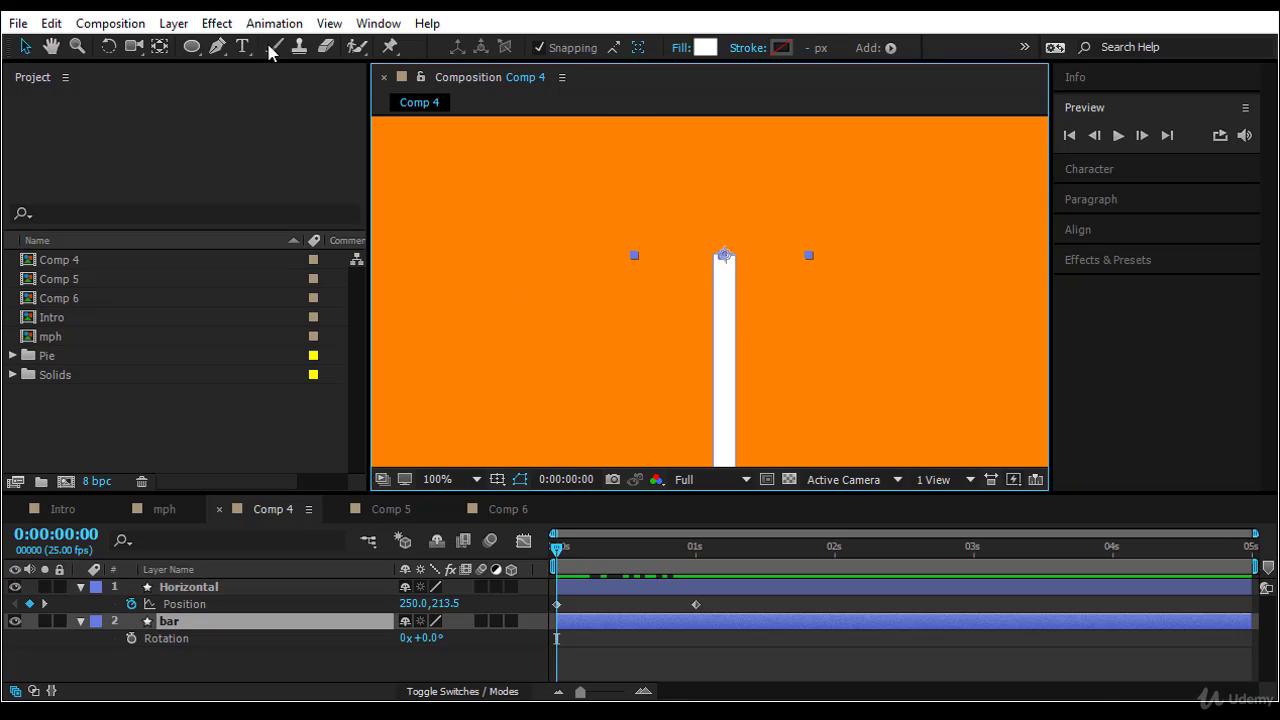
click(160, 46)
click(722, 256)
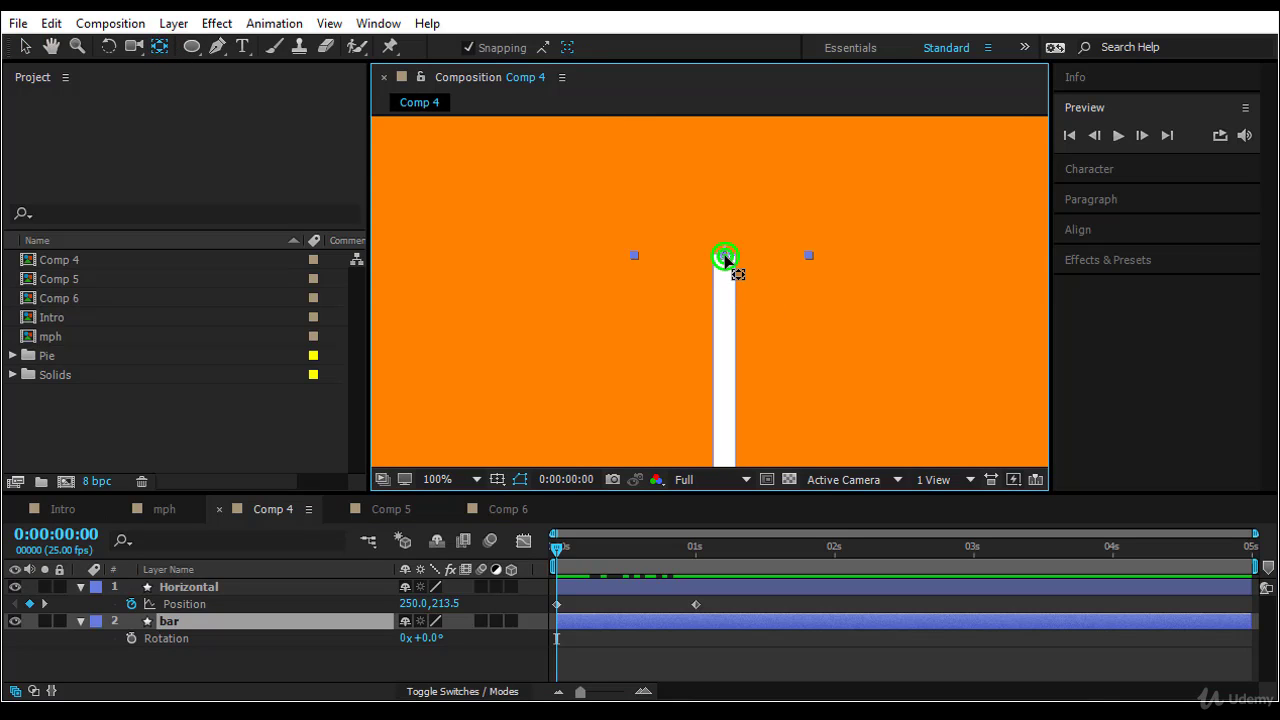
click(795, 319)
Set the comp view magnification to Fit and widen the composition panel
key(comma)
key(comma)
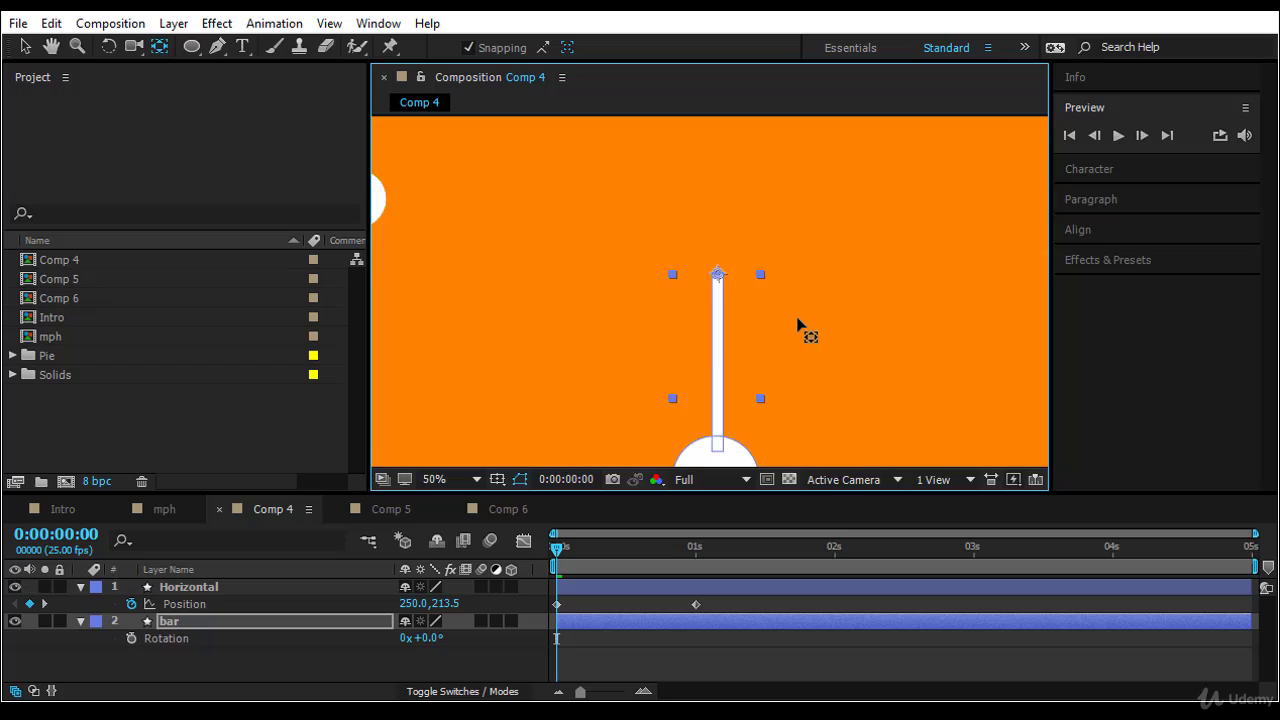
click(455, 479)
click(517, 140)
drag(362, 272, 201, 282)
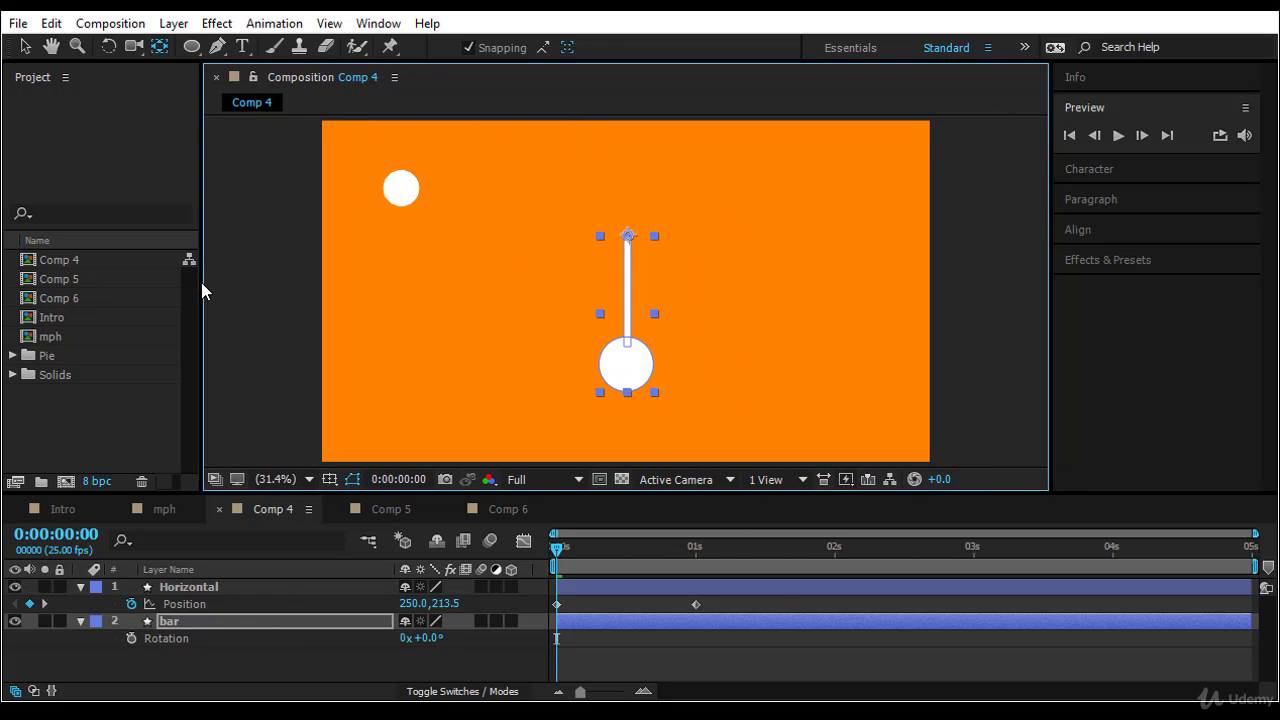
Add a transform.rotation expression to the bar and show the expression menu's Interpolation functions
alt+click(130, 638)
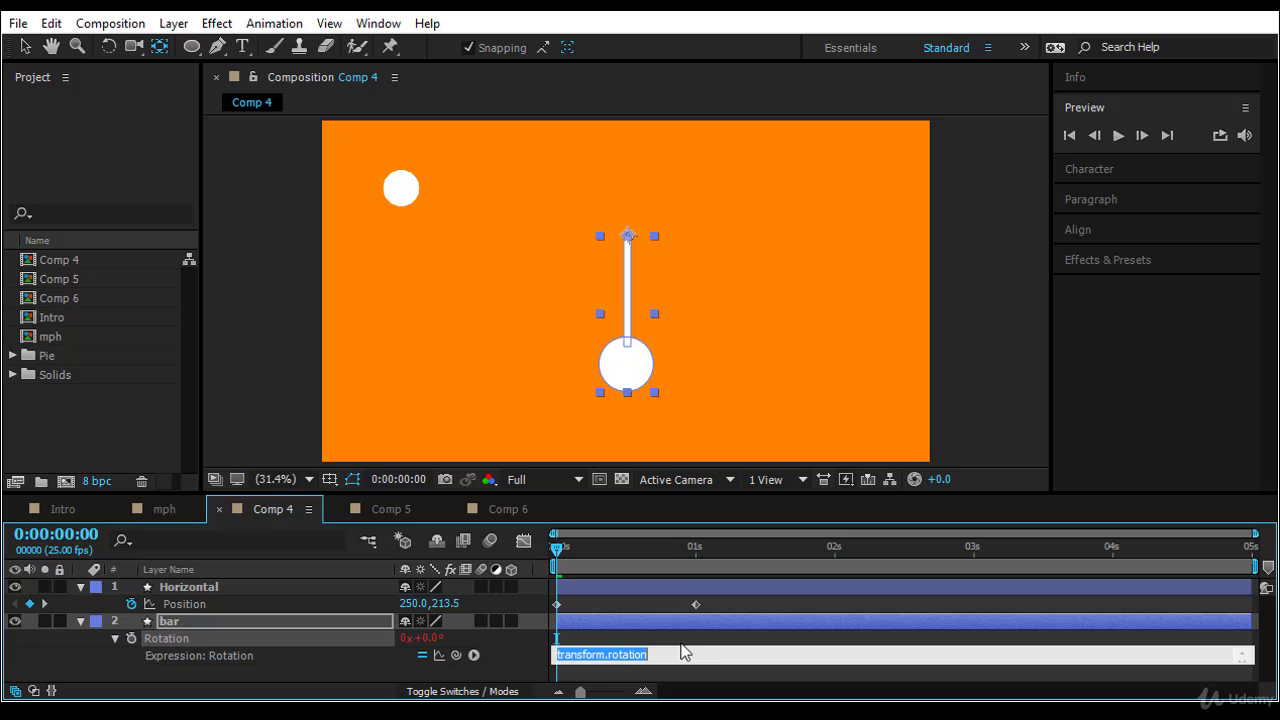
click(474, 655)
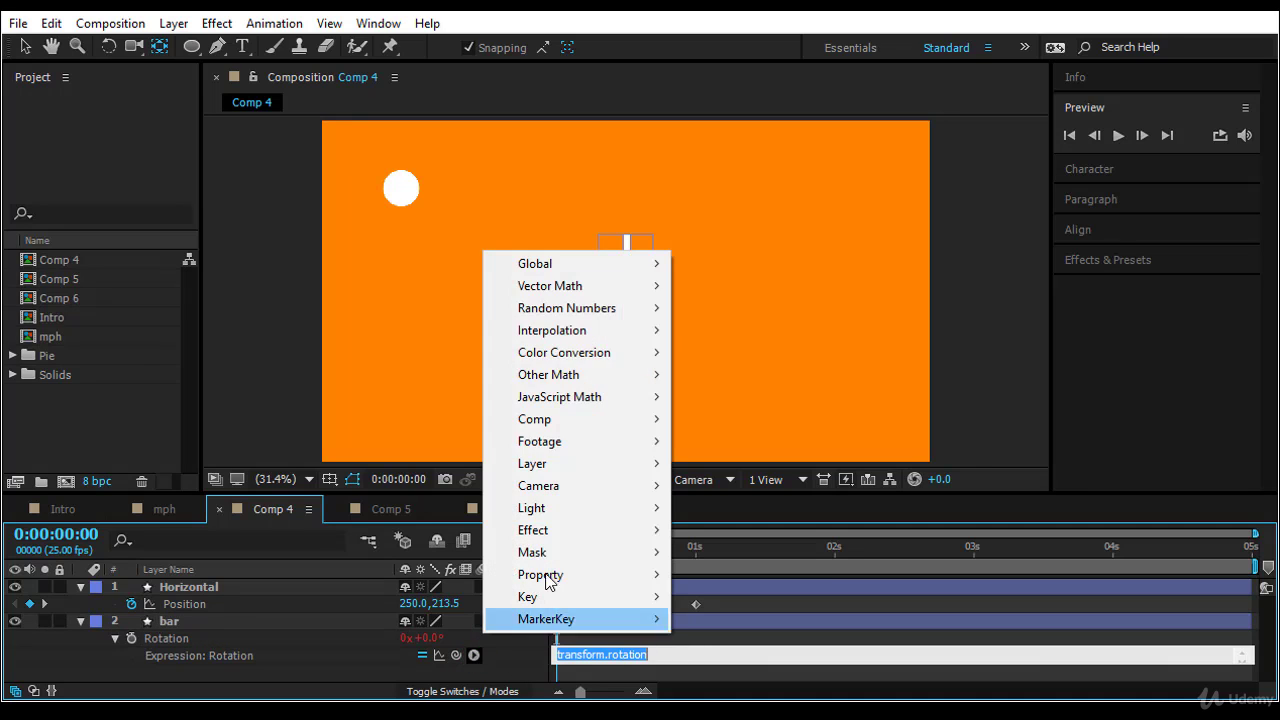
mouse_move(618, 335)
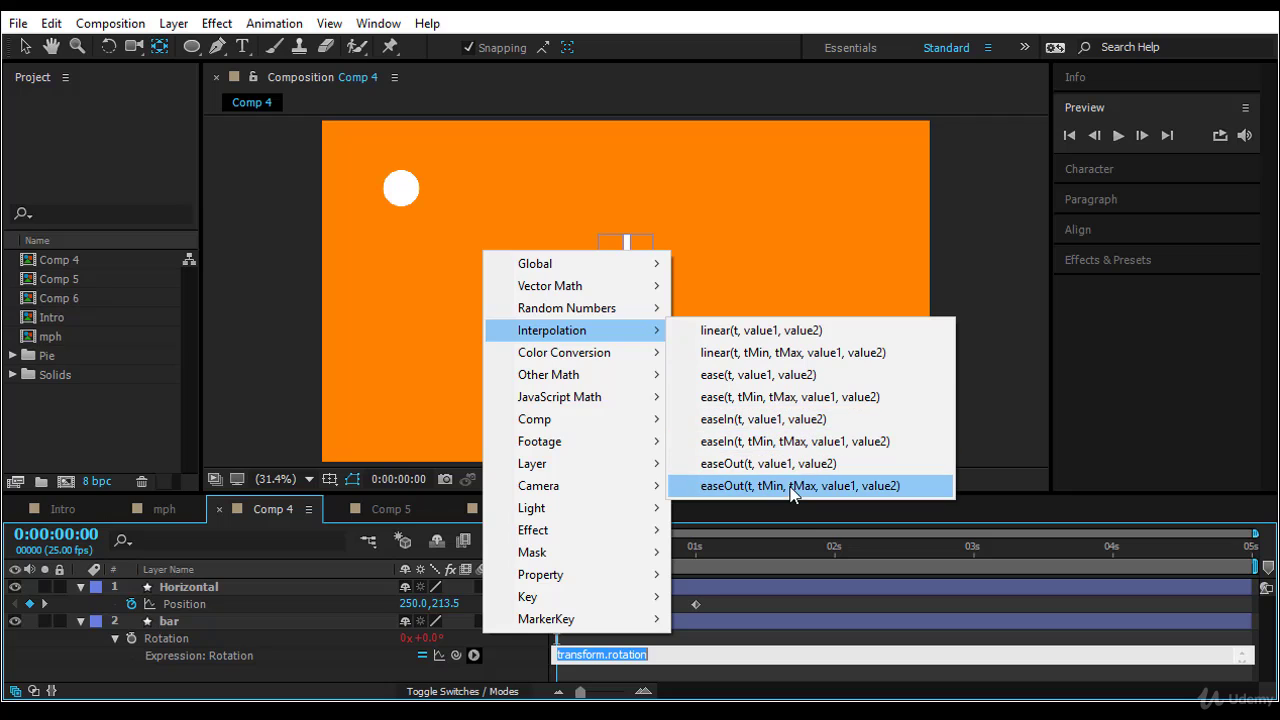
click(752, 352)
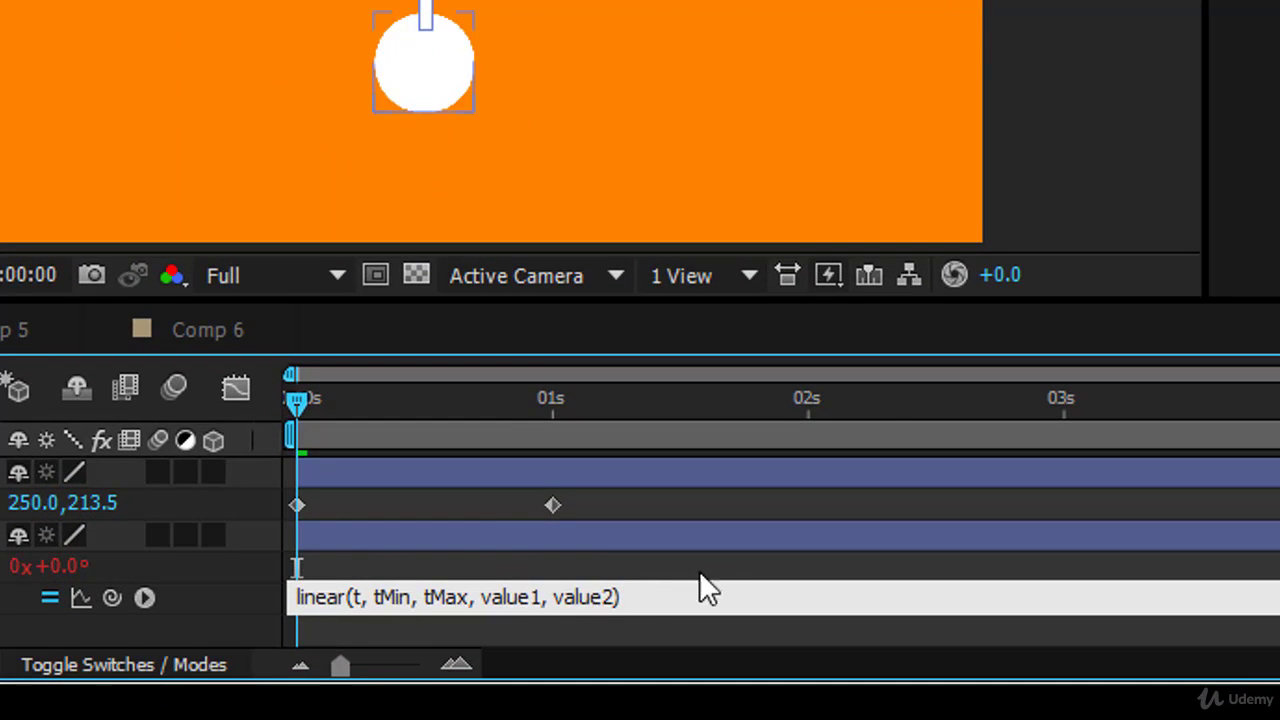
click(363, 600)
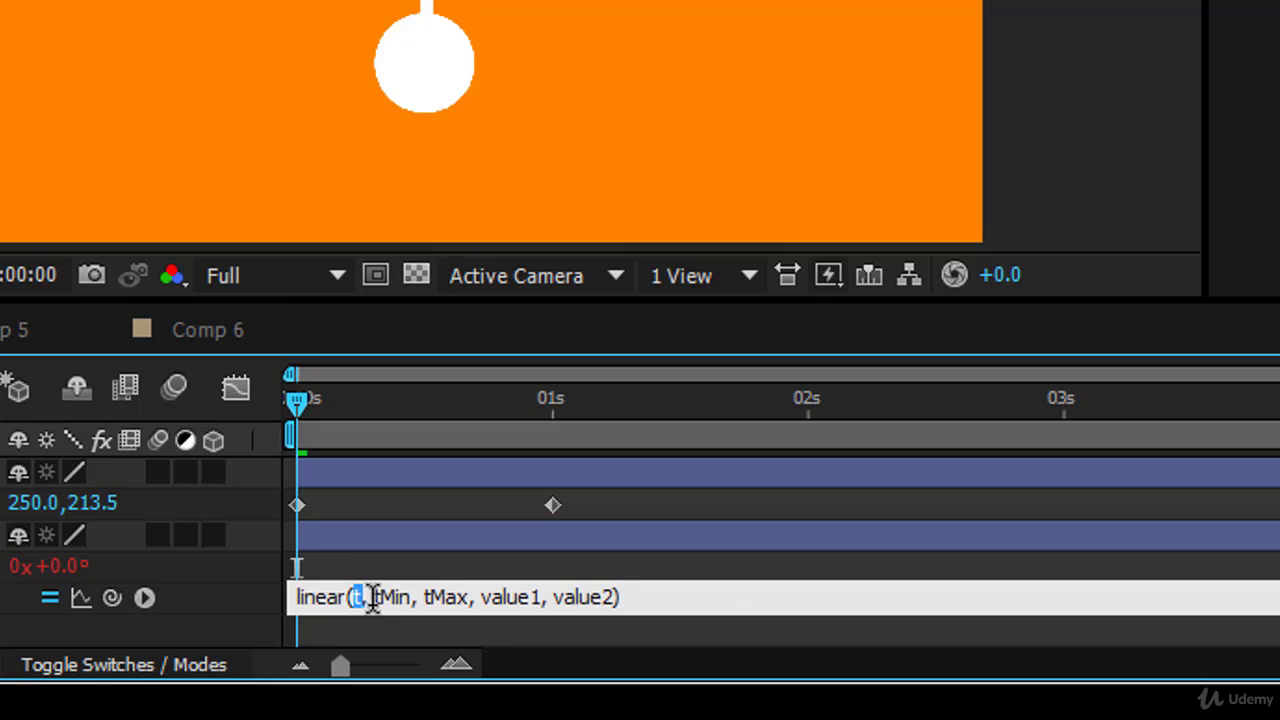
double_click(385, 598)
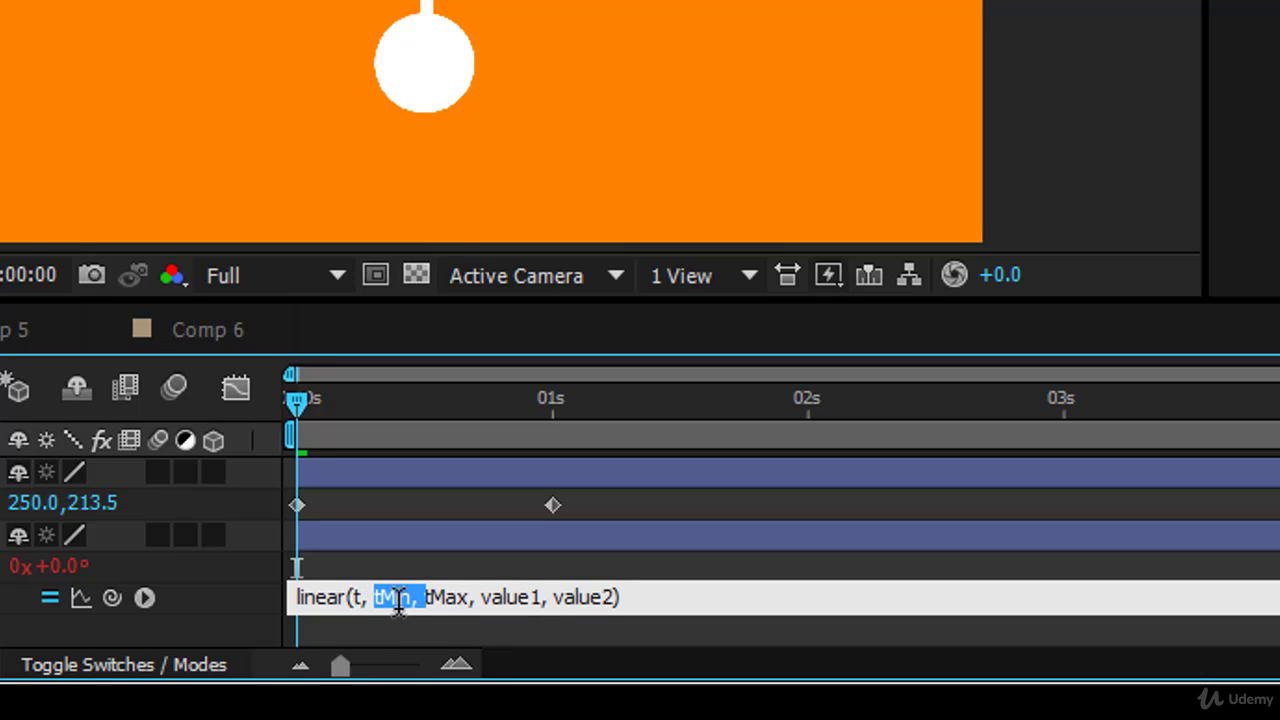
double_click(450, 598)
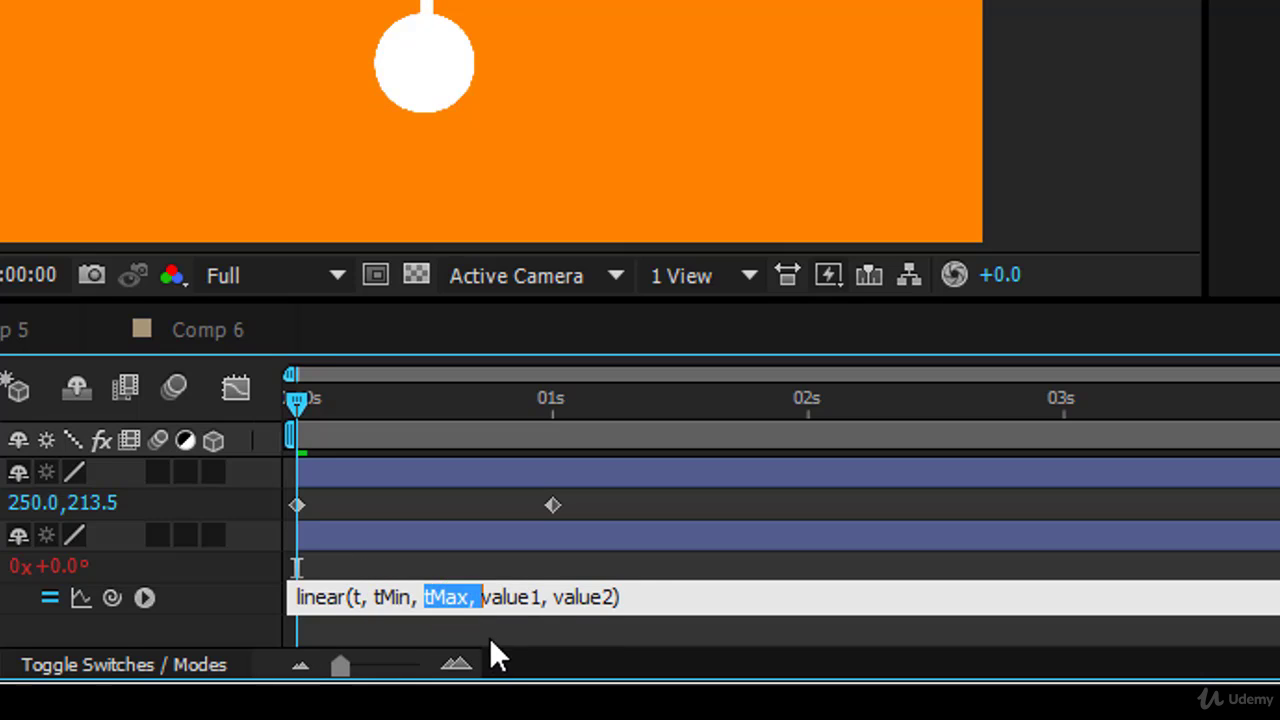
double_click(520, 597)
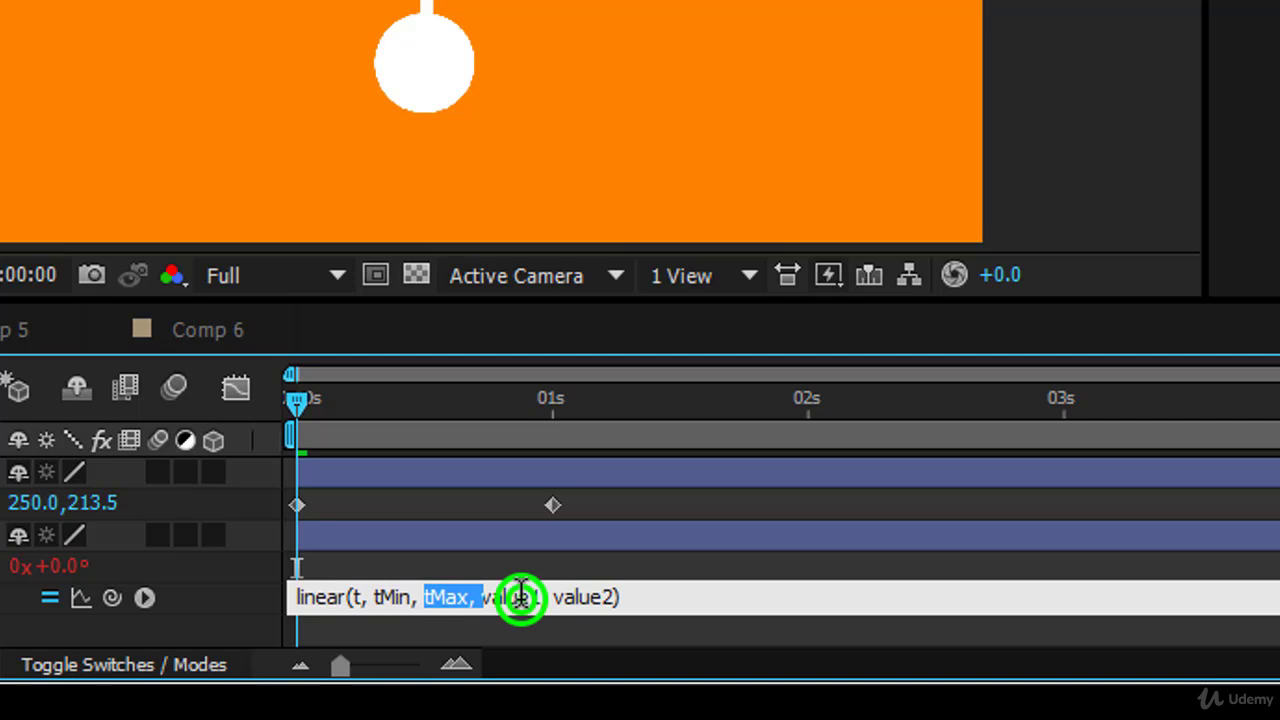
double_click(588, 600)
double_click(400, 597)
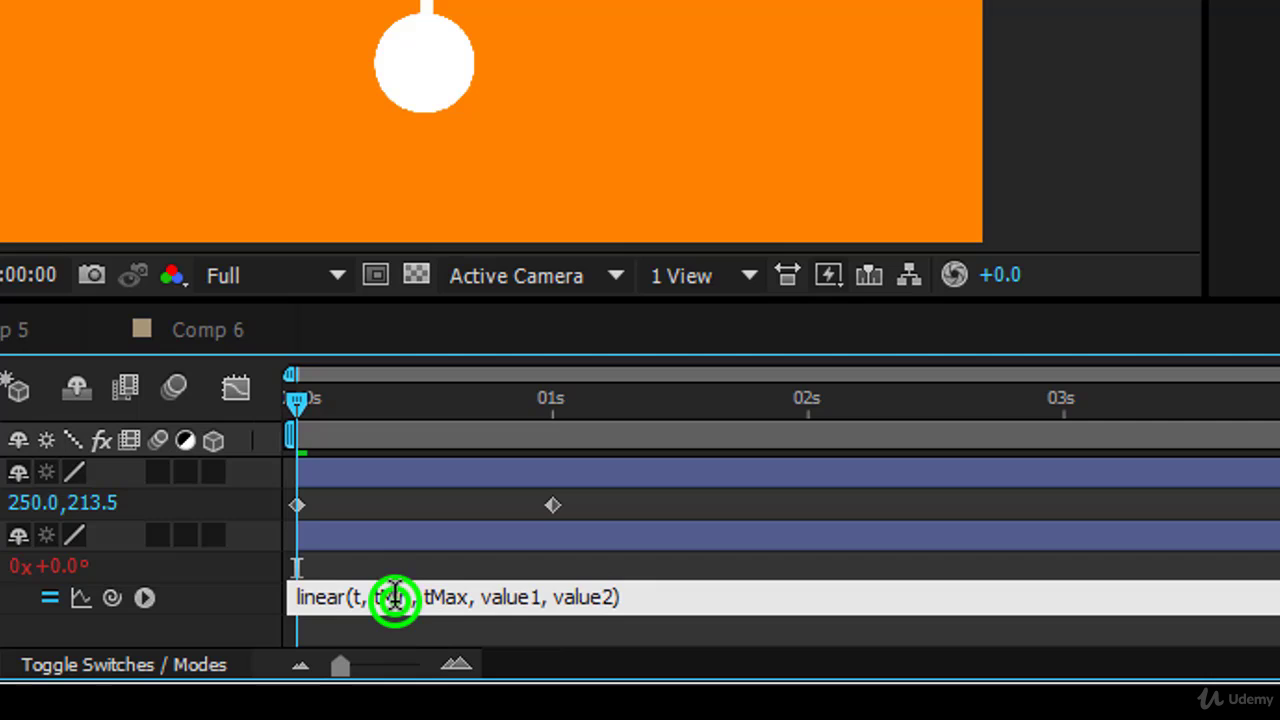
double_click(512, 597)
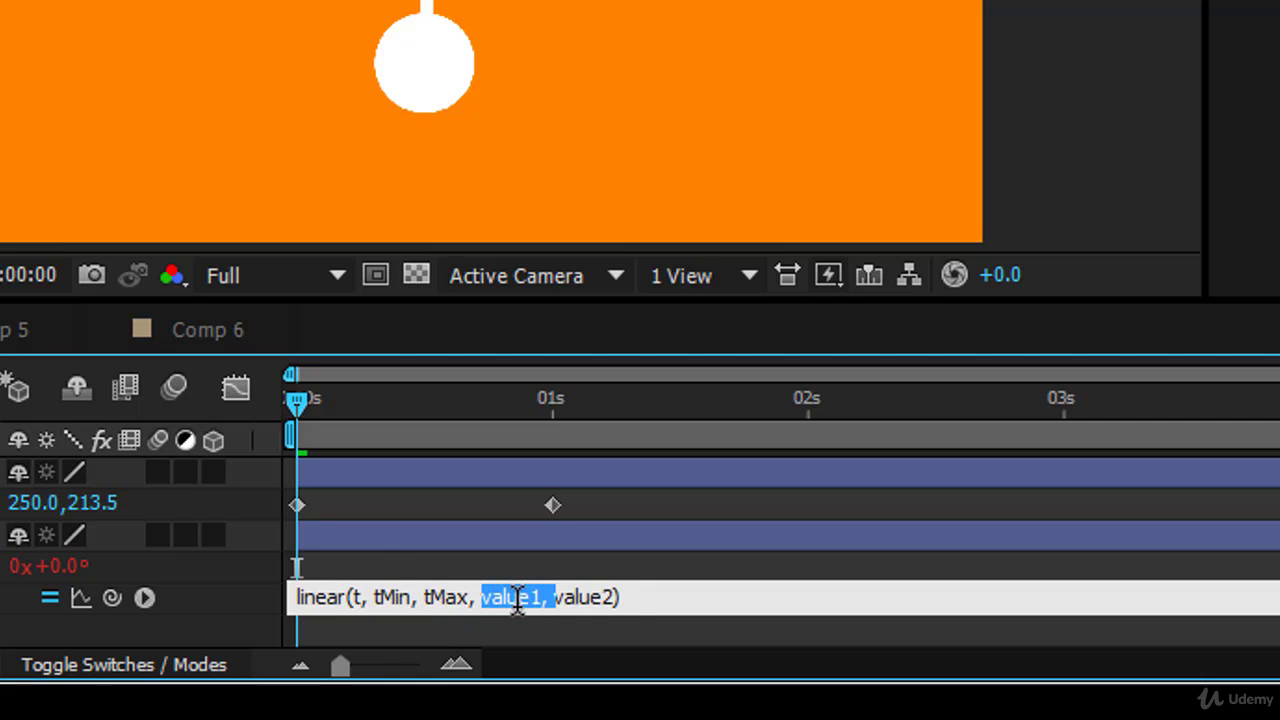
double_click(438, 597)
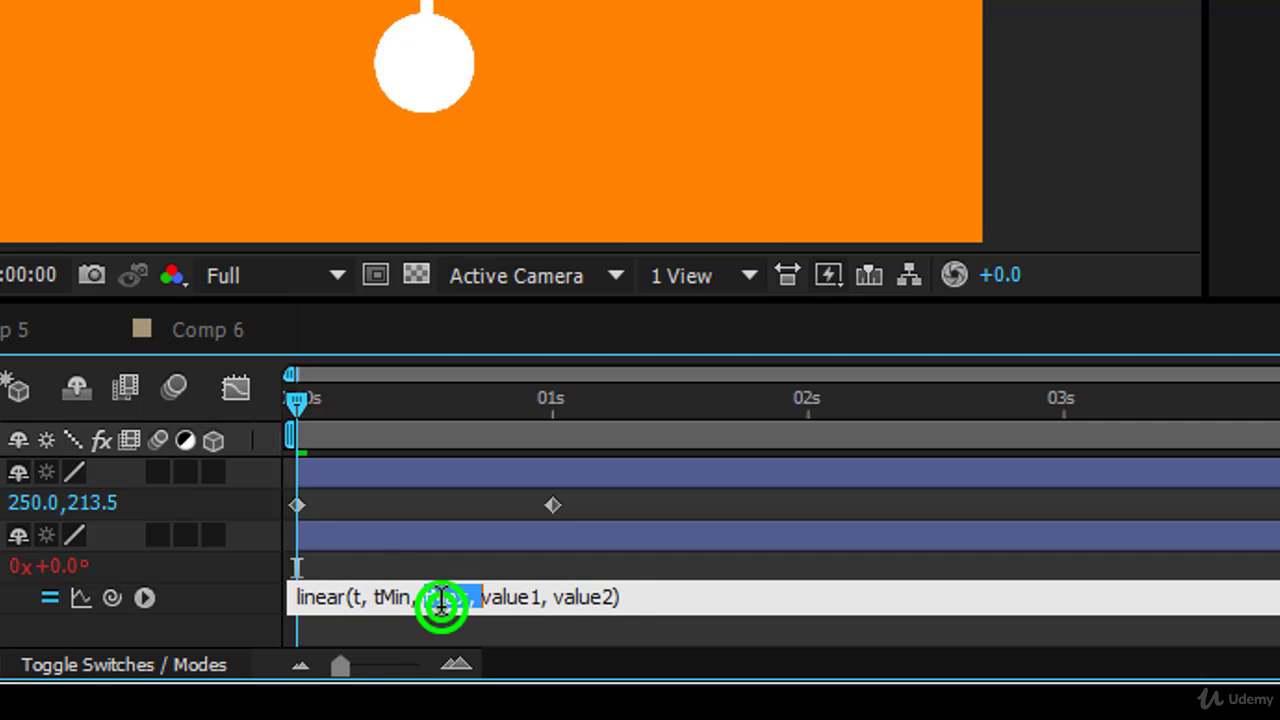
double_click(568, 599)
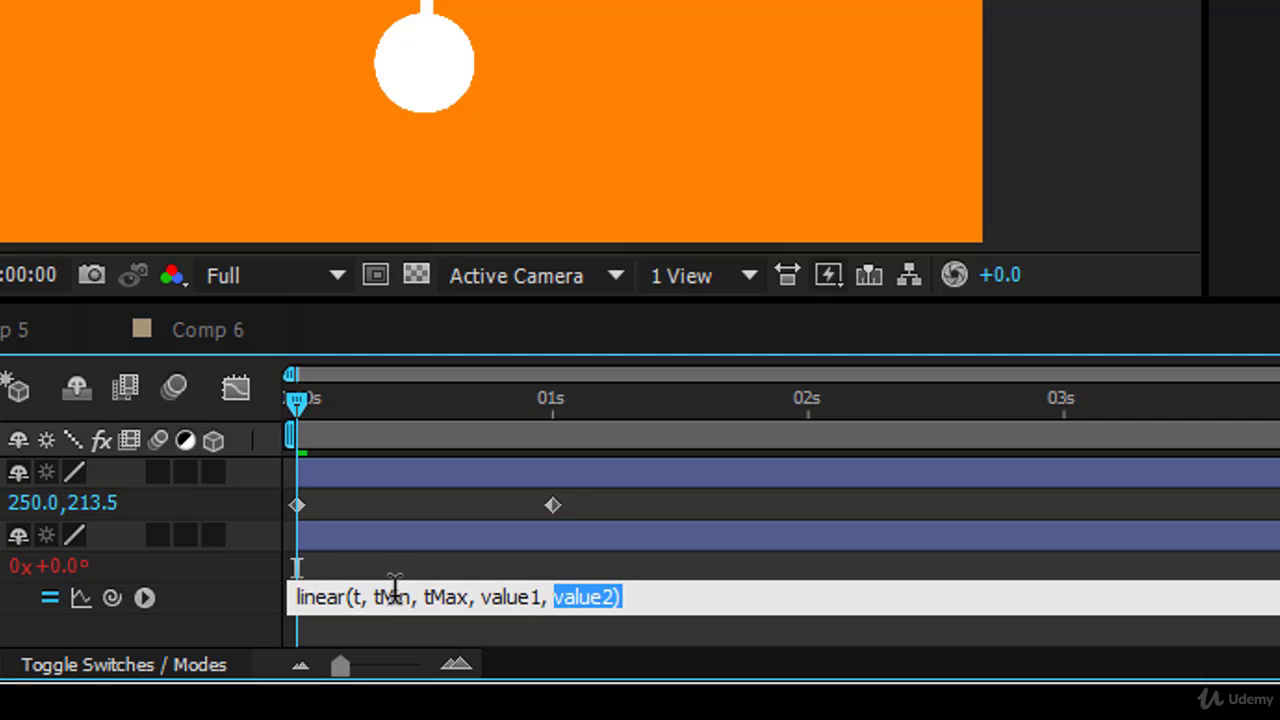
click(391, 543)
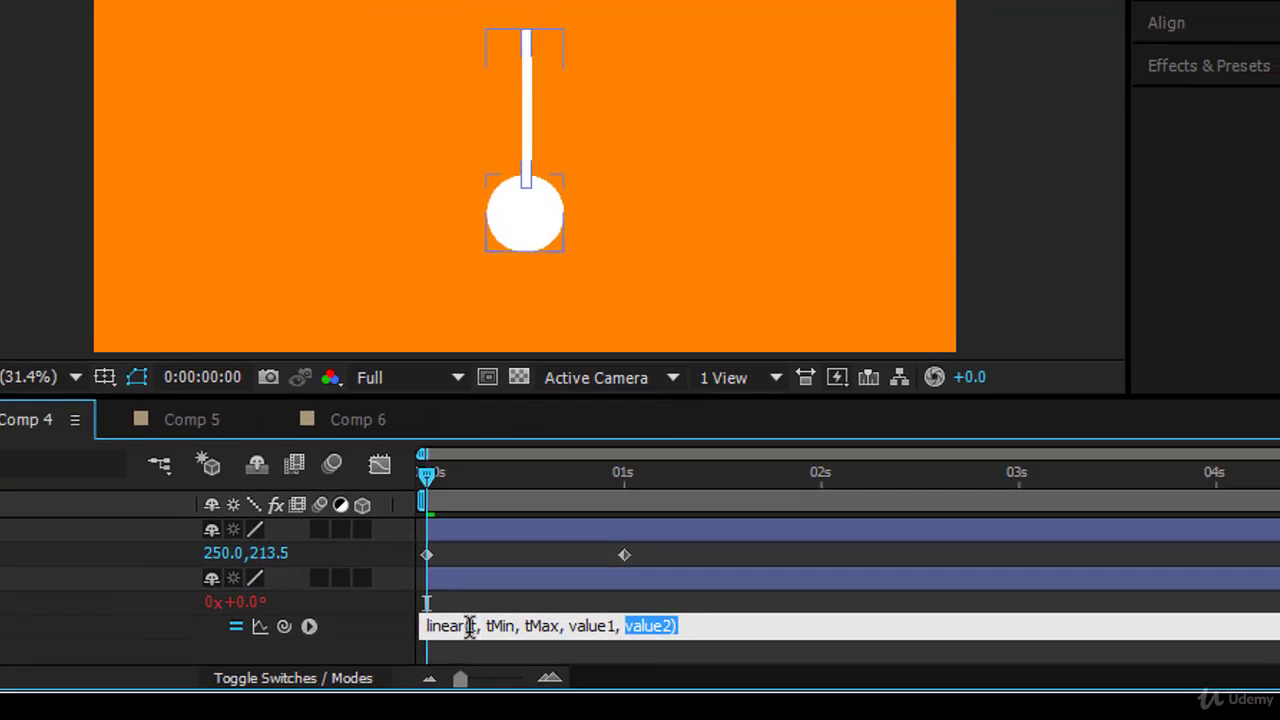
Pick-whip linear()'s t argument to the Horizontal layer's Position, then select the tMin placeholder
click(352, 597)
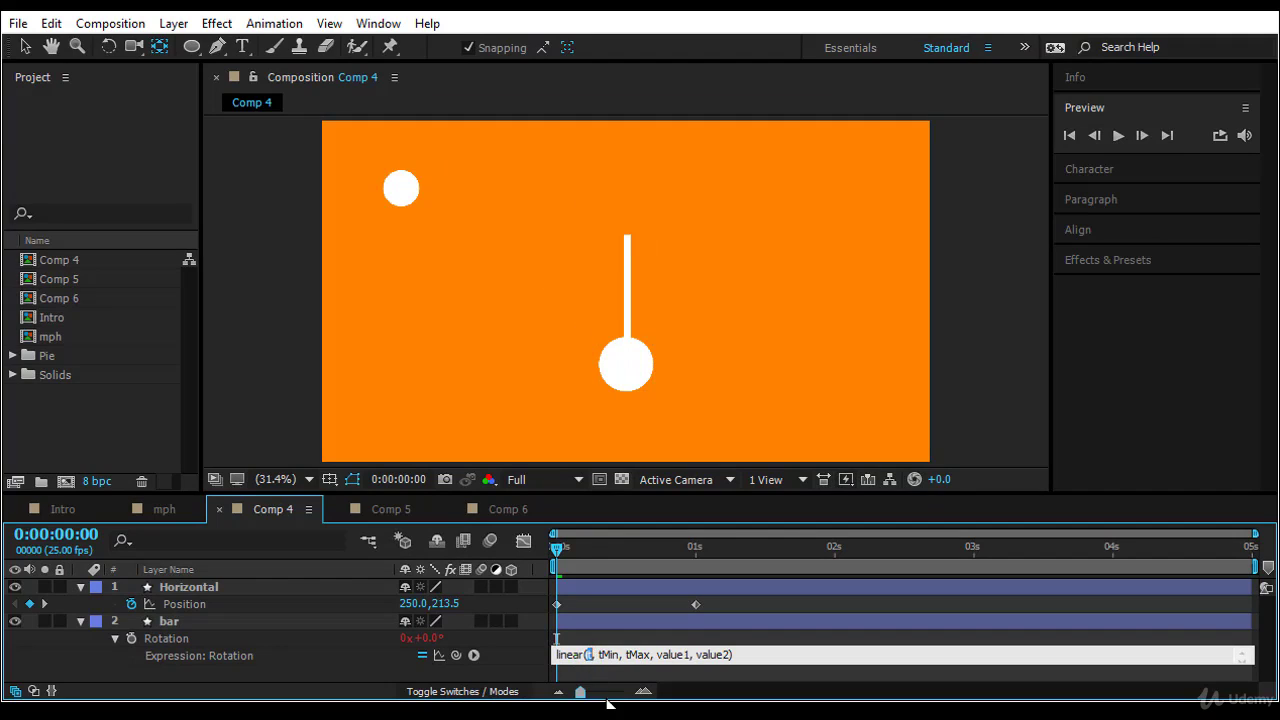
click(204, 604)
click(300, 390)
drag(456, 655, 412, 606)
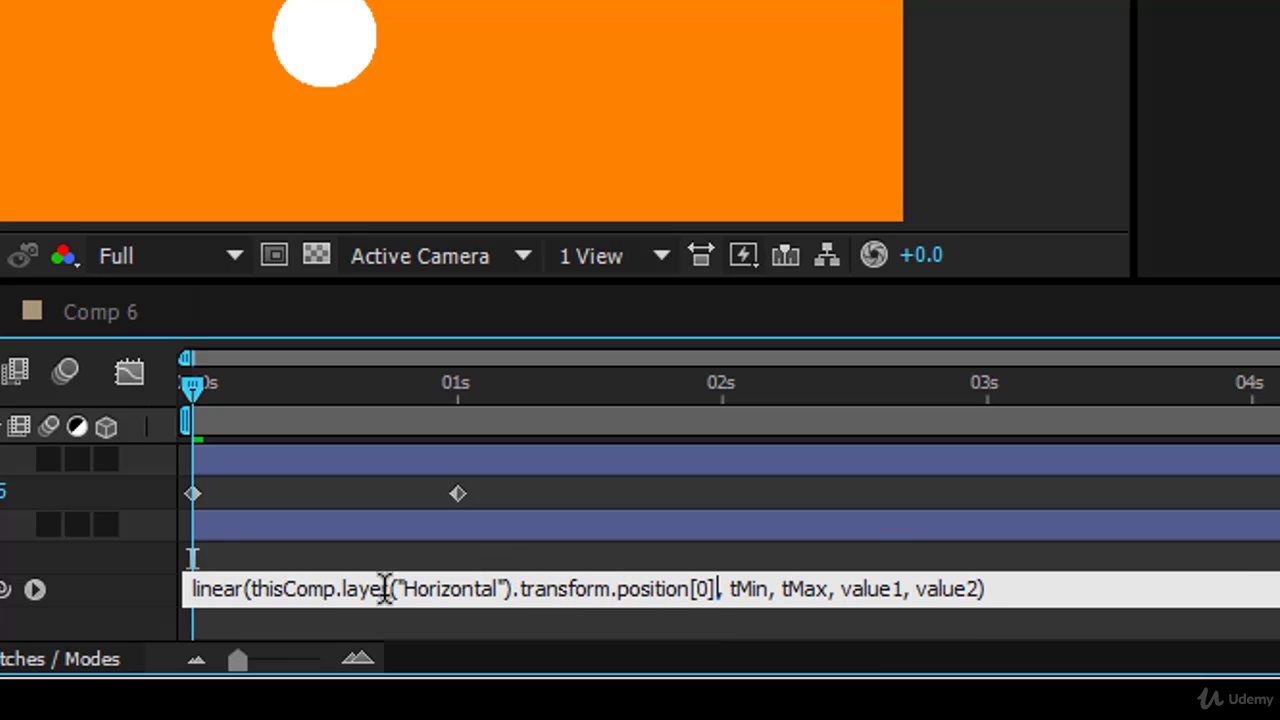
double_click(740, 587)
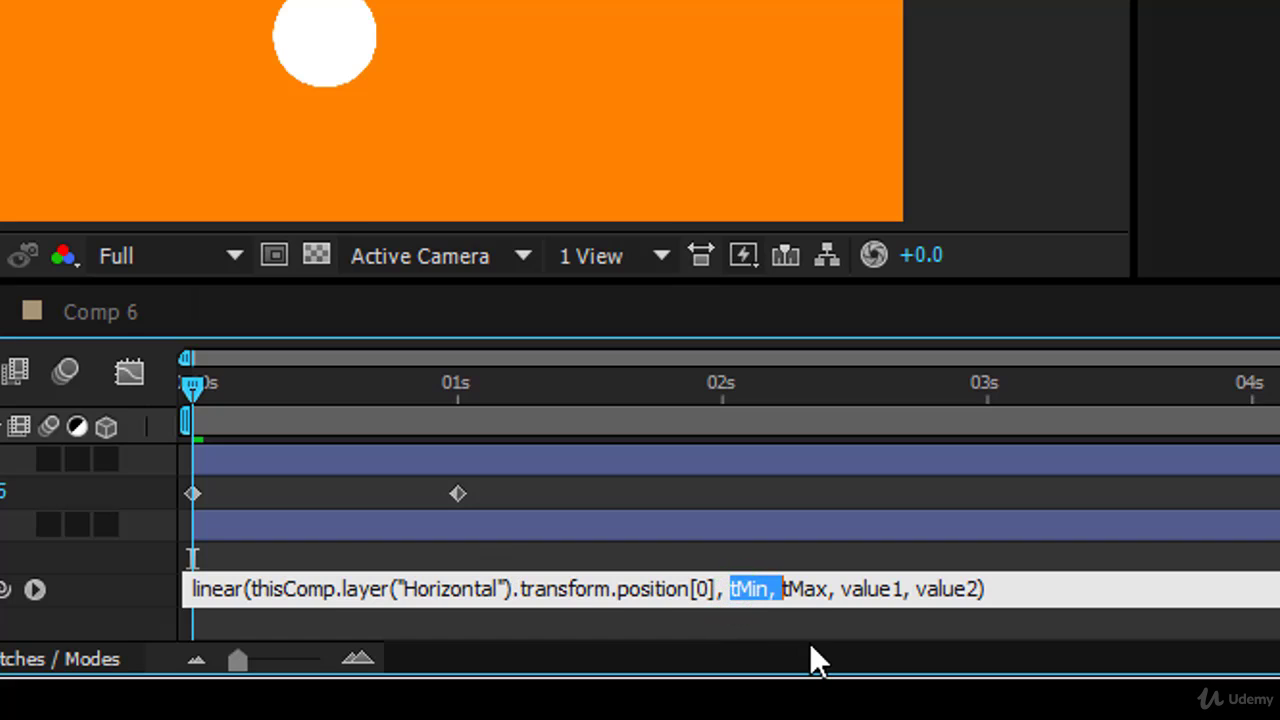
Enter 250, 1700 and -45 as linear()'s tMin, tMax and value1, and start typing value2
text(250)
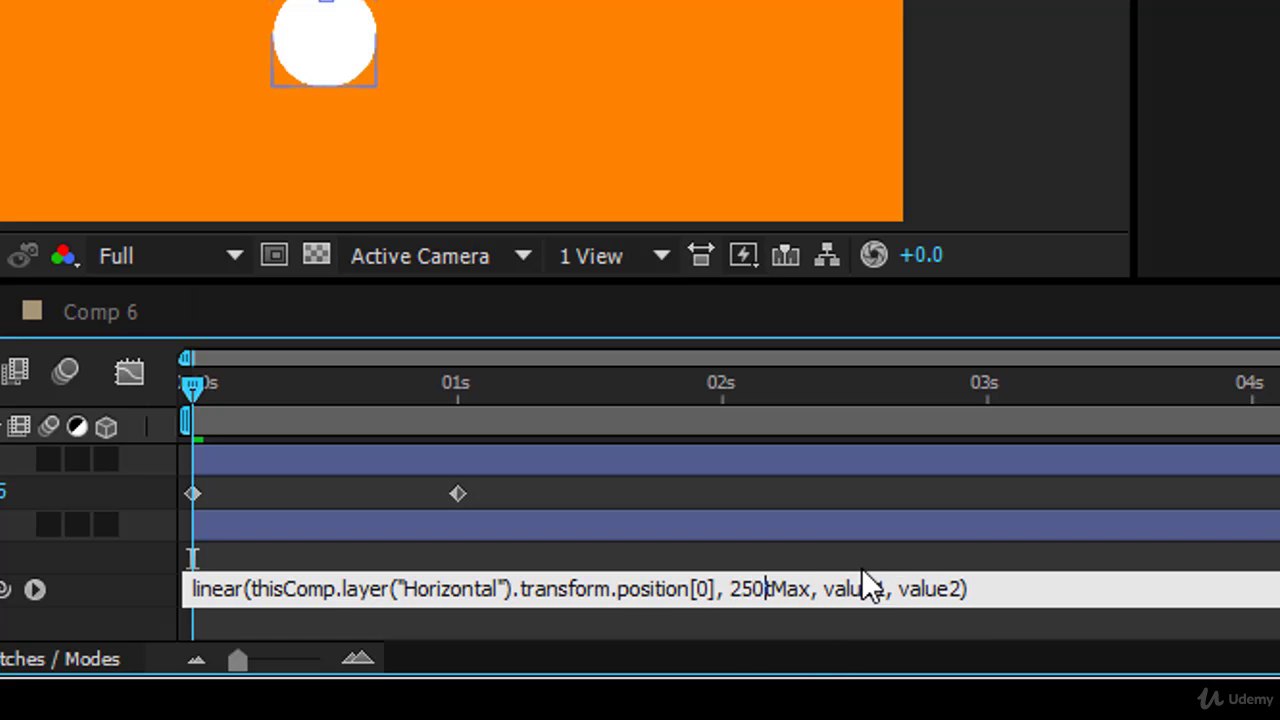
text(, )
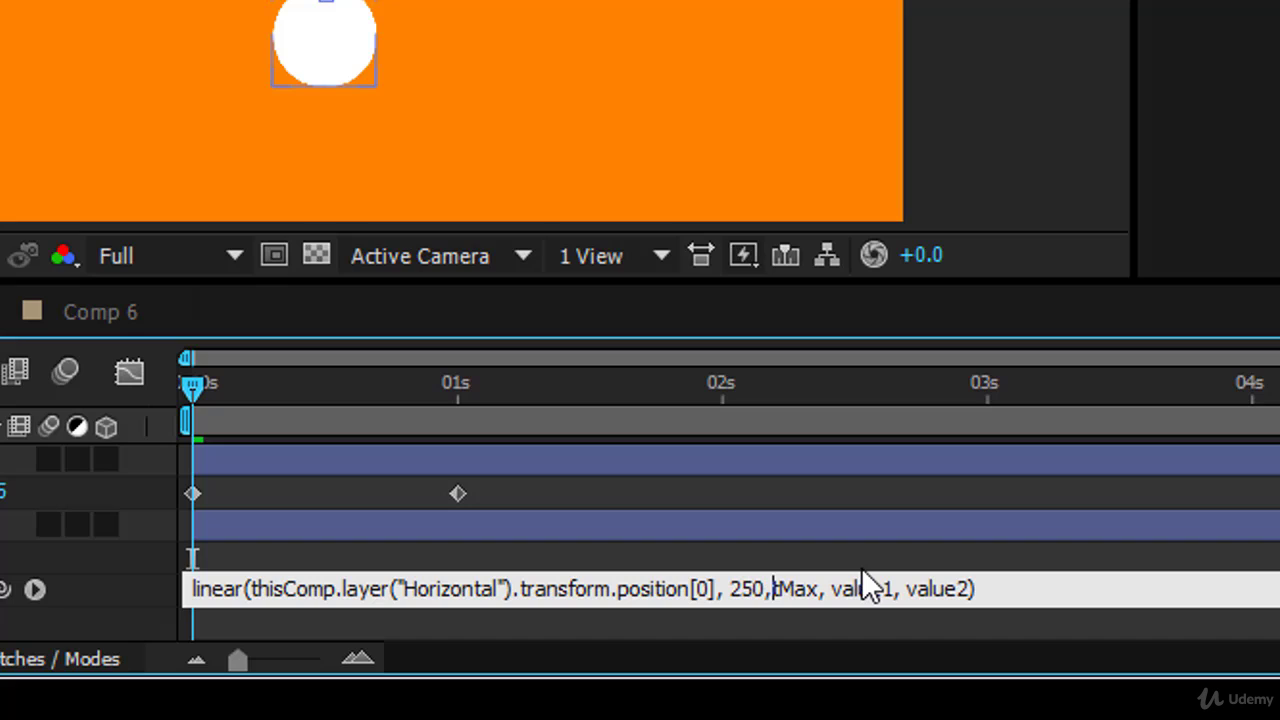
text(17000)
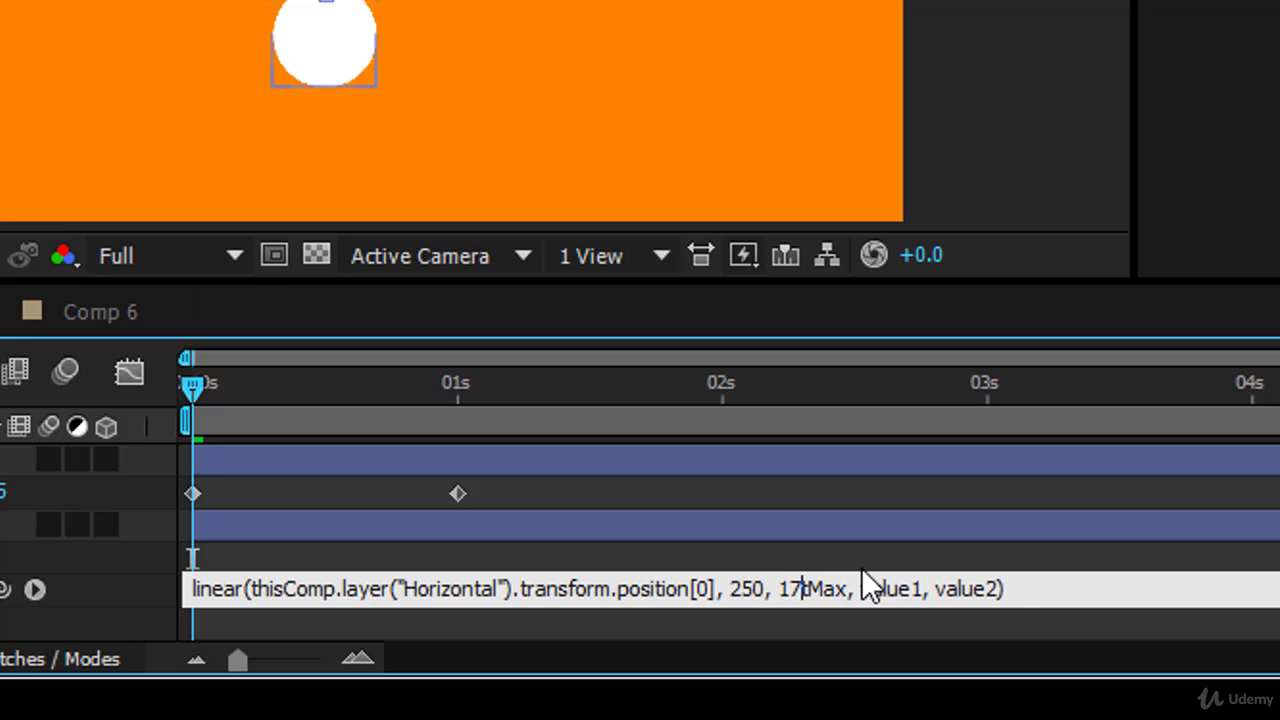
key(BackSpace)
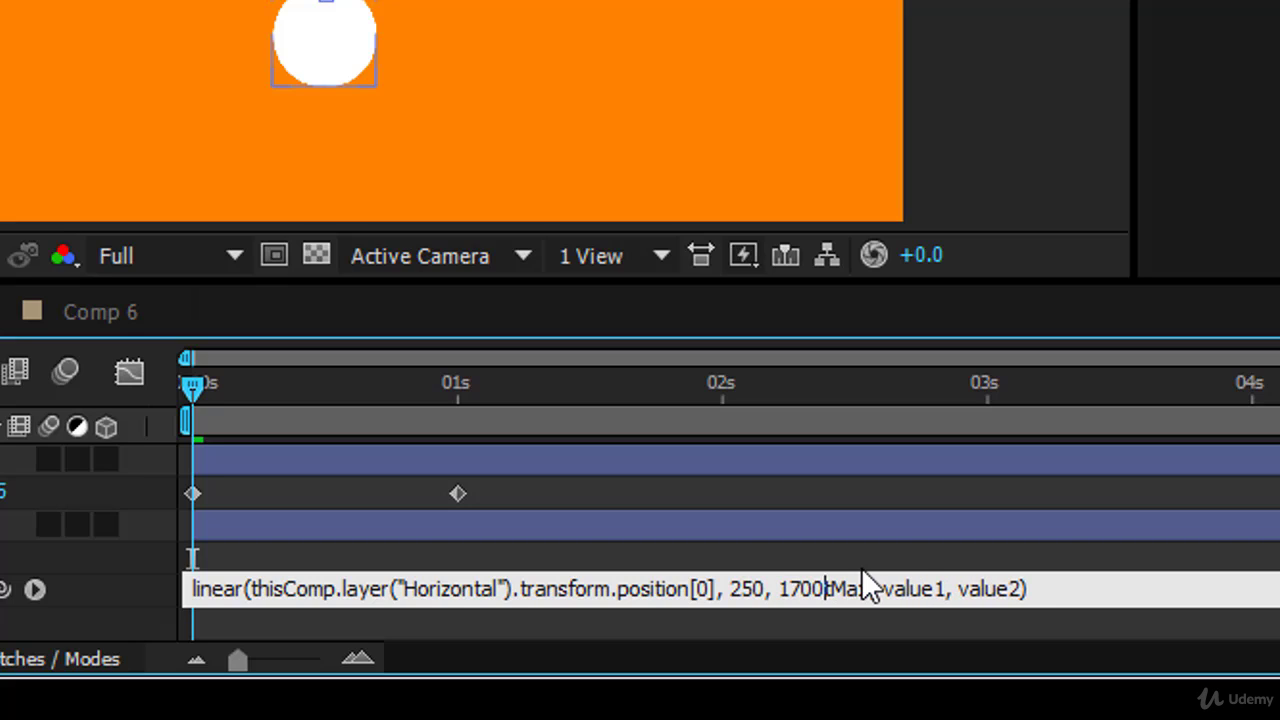
key(Delete)
key(Delete)
key(Delete)
key(Delete)
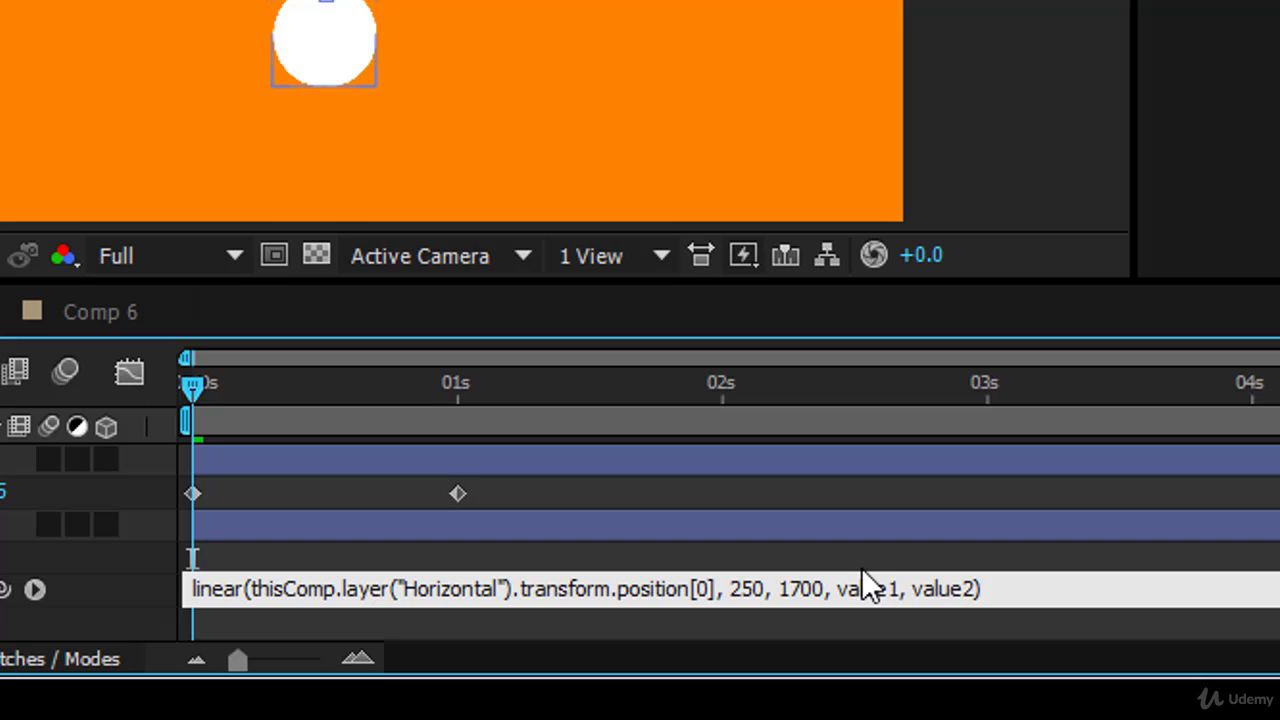
text(-45)
key(Delete)
key(Delete)
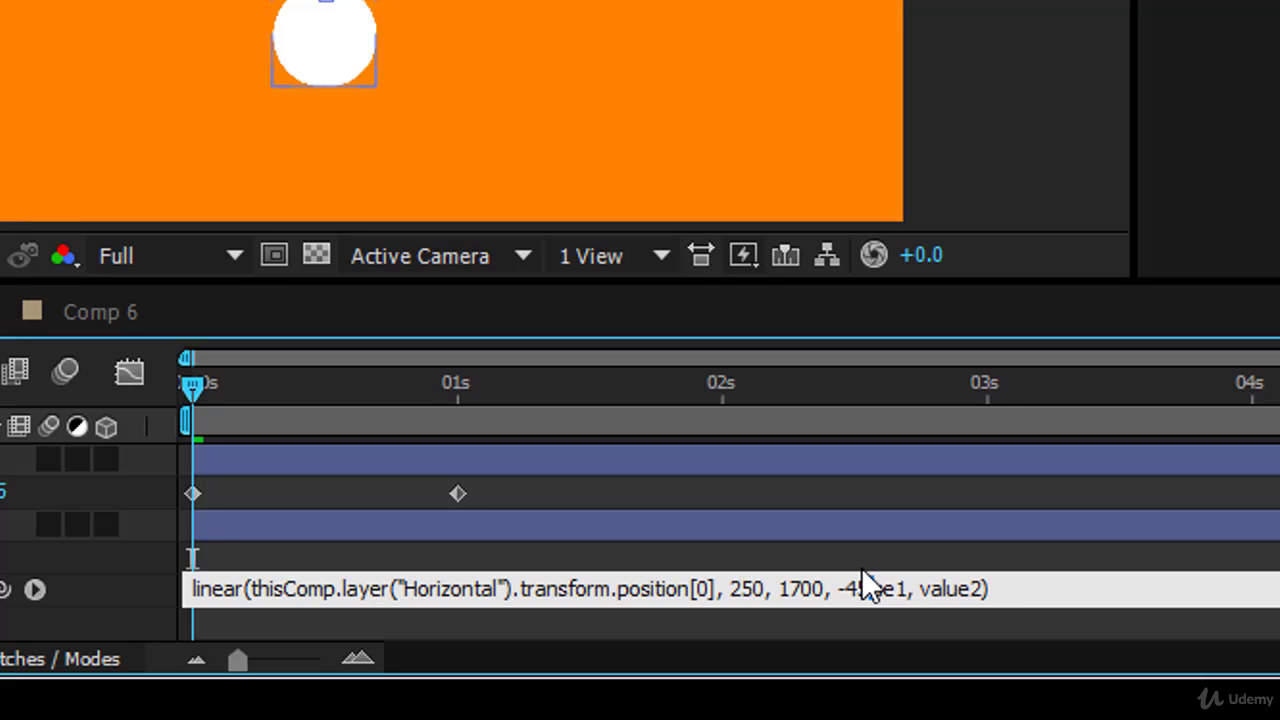
key(Delete)
key(Delete)
key(Delete)
key(Delete)
key(Delete)
key(Delete)
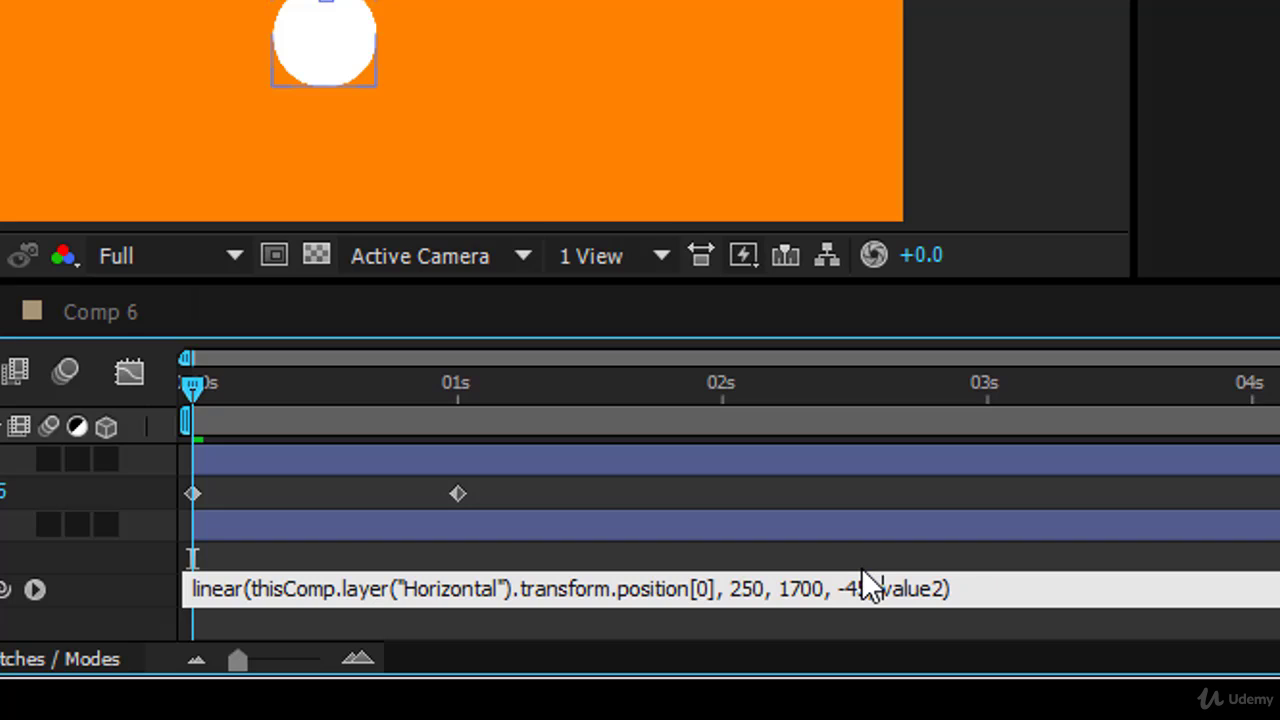
text(,)
click(903, 580)
double_click(903, 585)
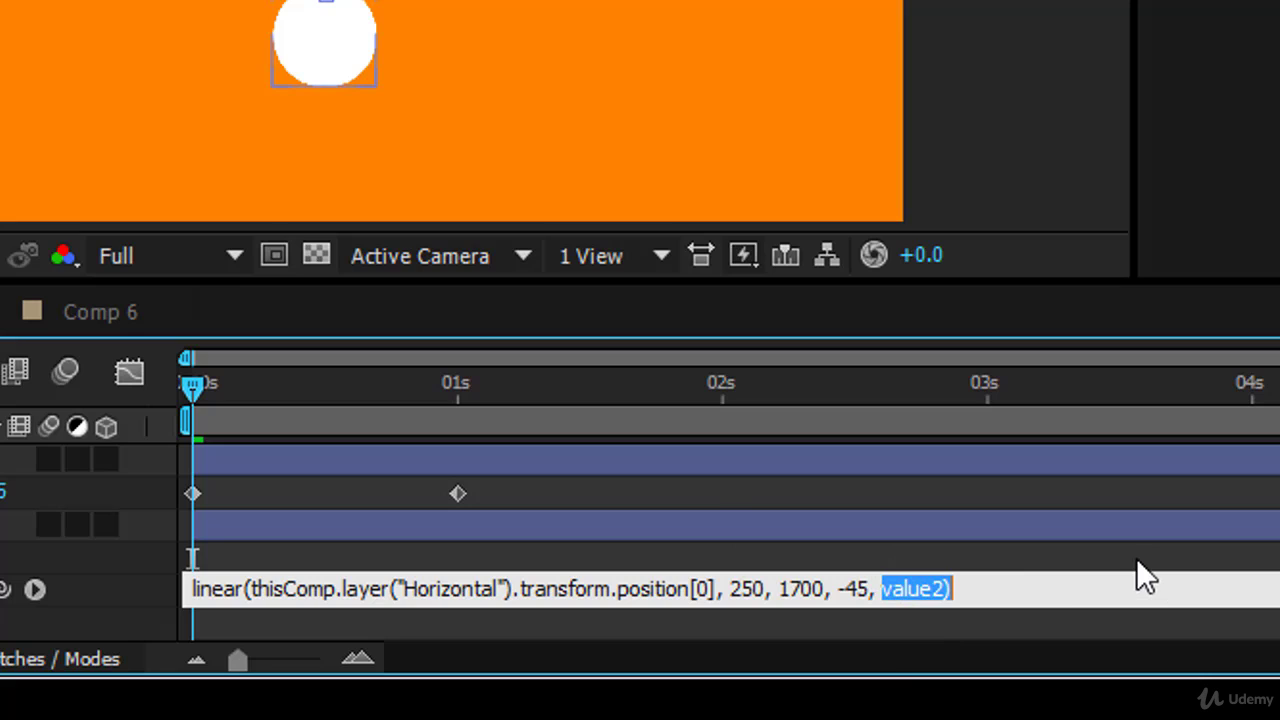
text(46)
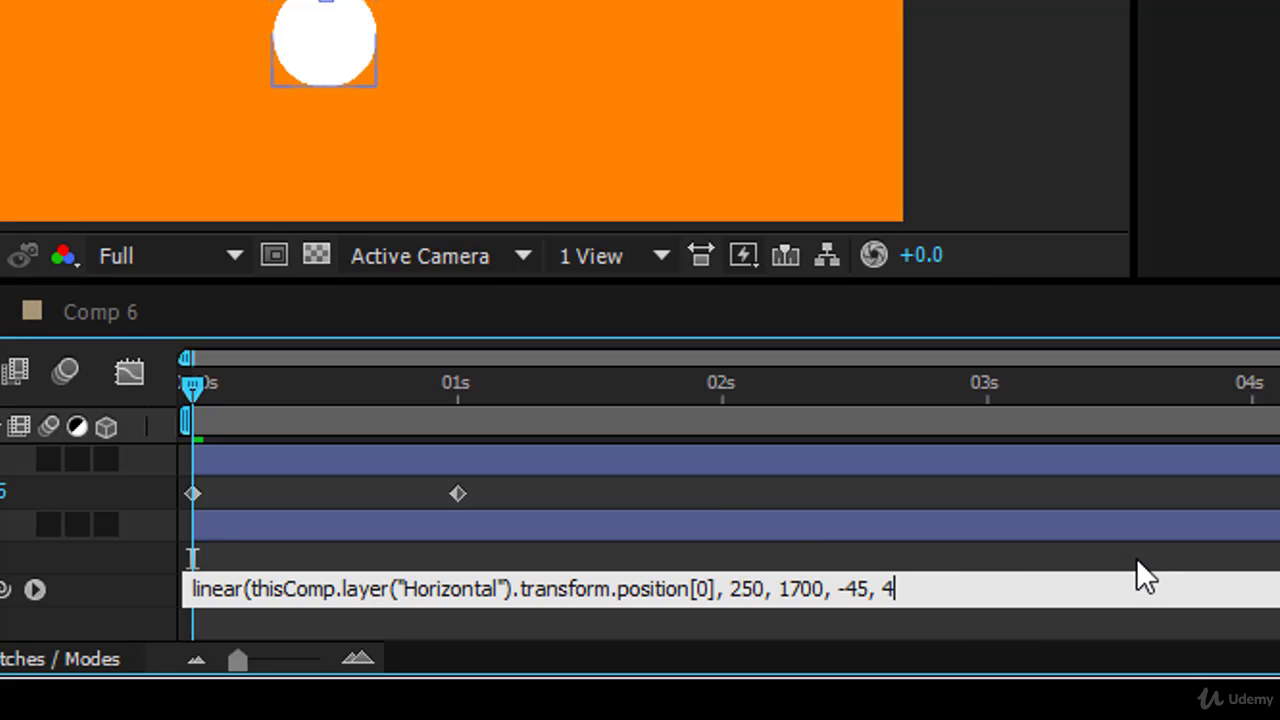
text(5)
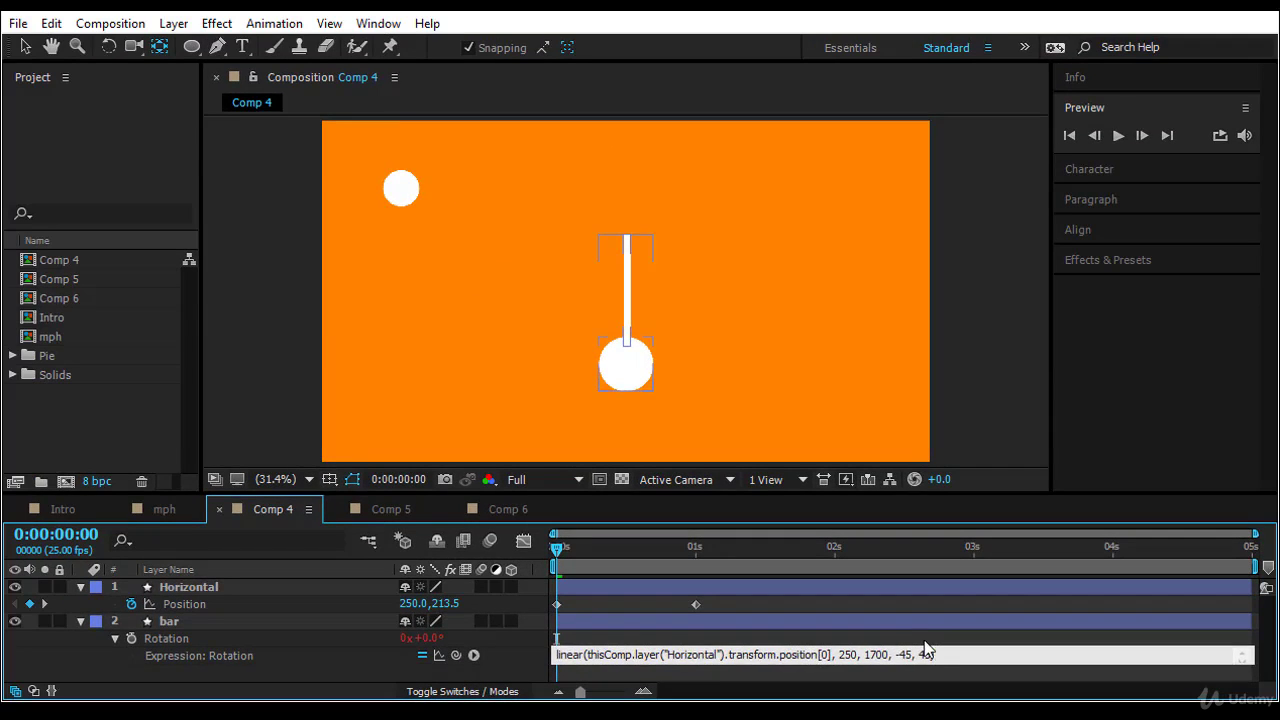
Commit the rotation expression and play a preview of the bar's swing
click(891, 560)
click(1120, 137)
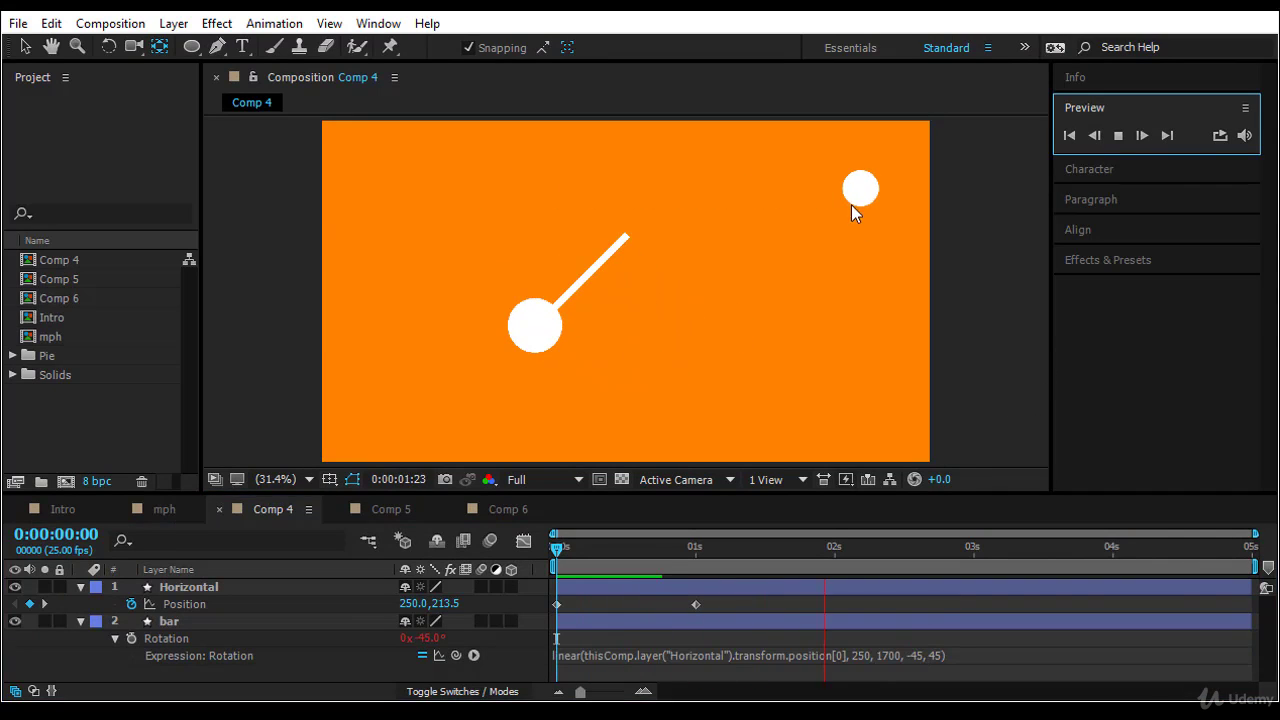
key(space)
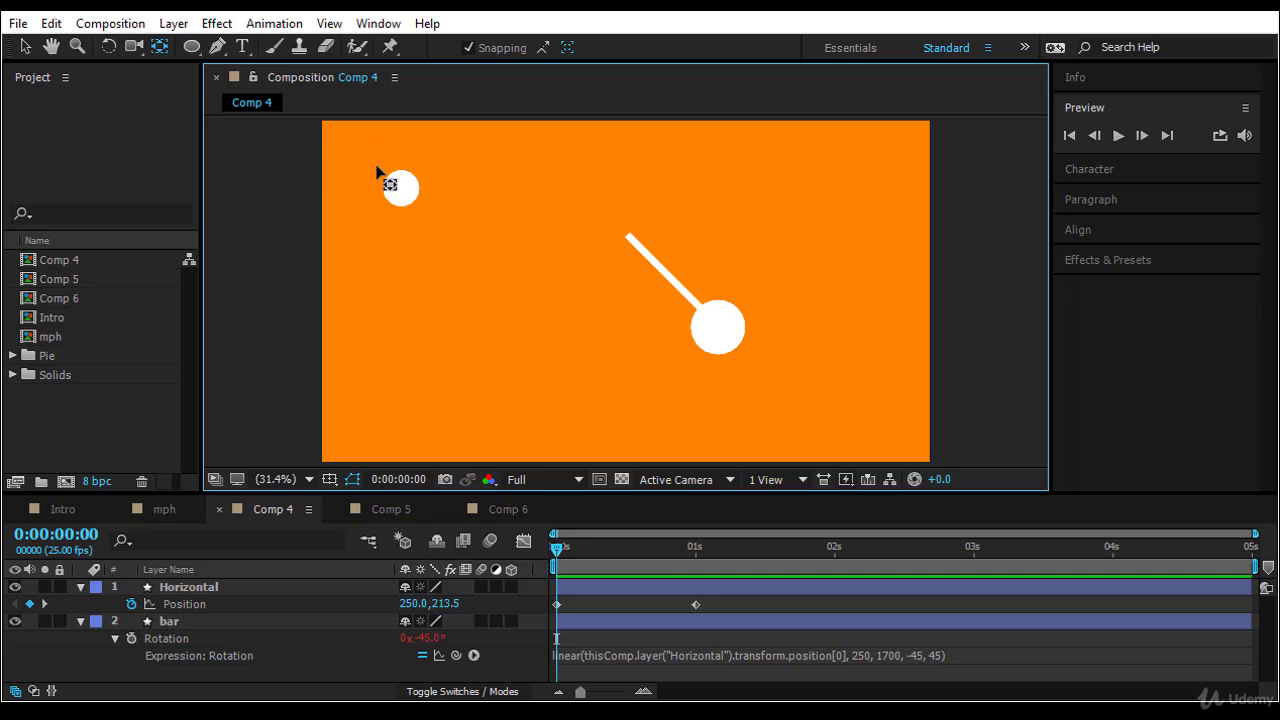
click(395, 189)
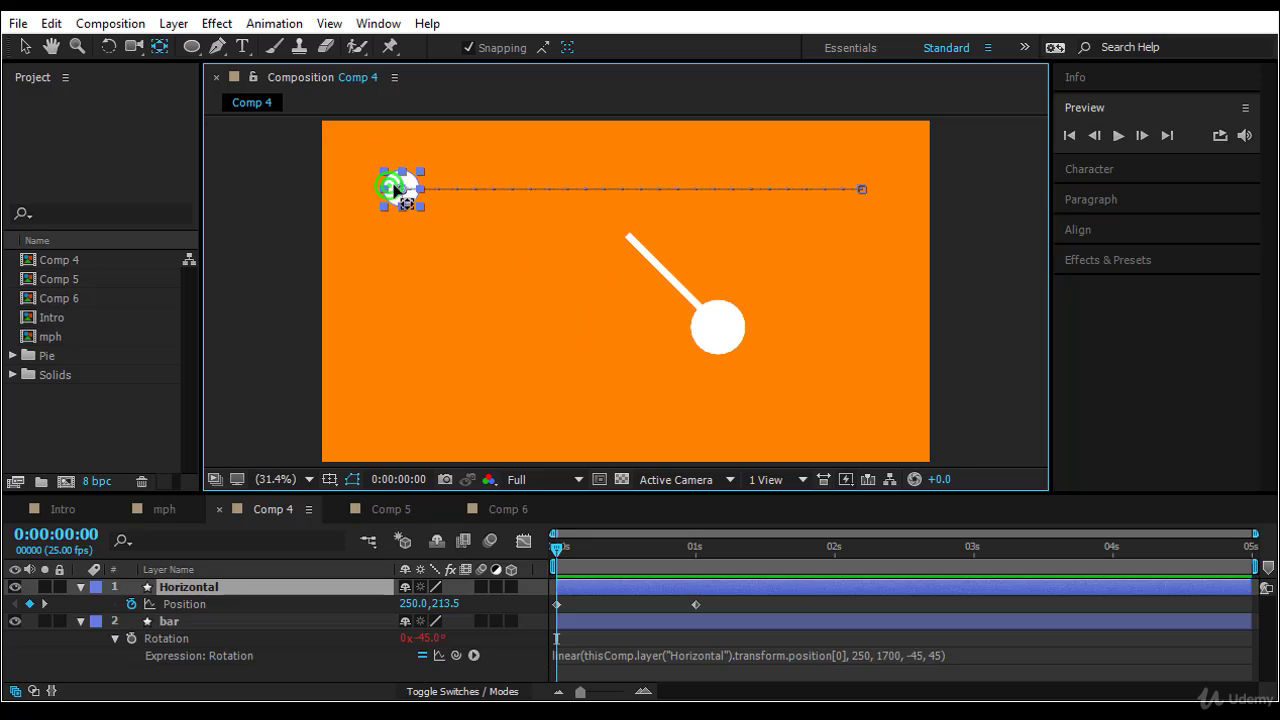
Change the expression's angles to 45 and -45 and scrub to check the reversed swing
click(917, 664)
click(896, 655)
key(BackSpace)
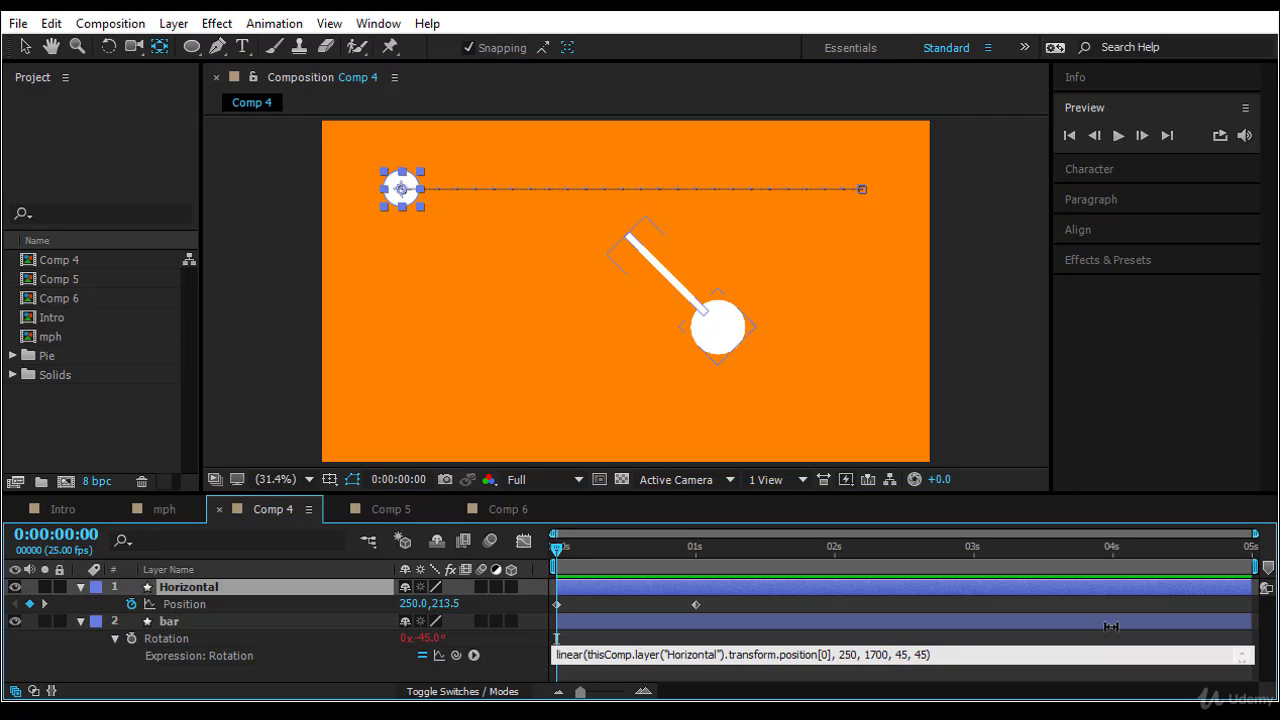
click(941, 605)
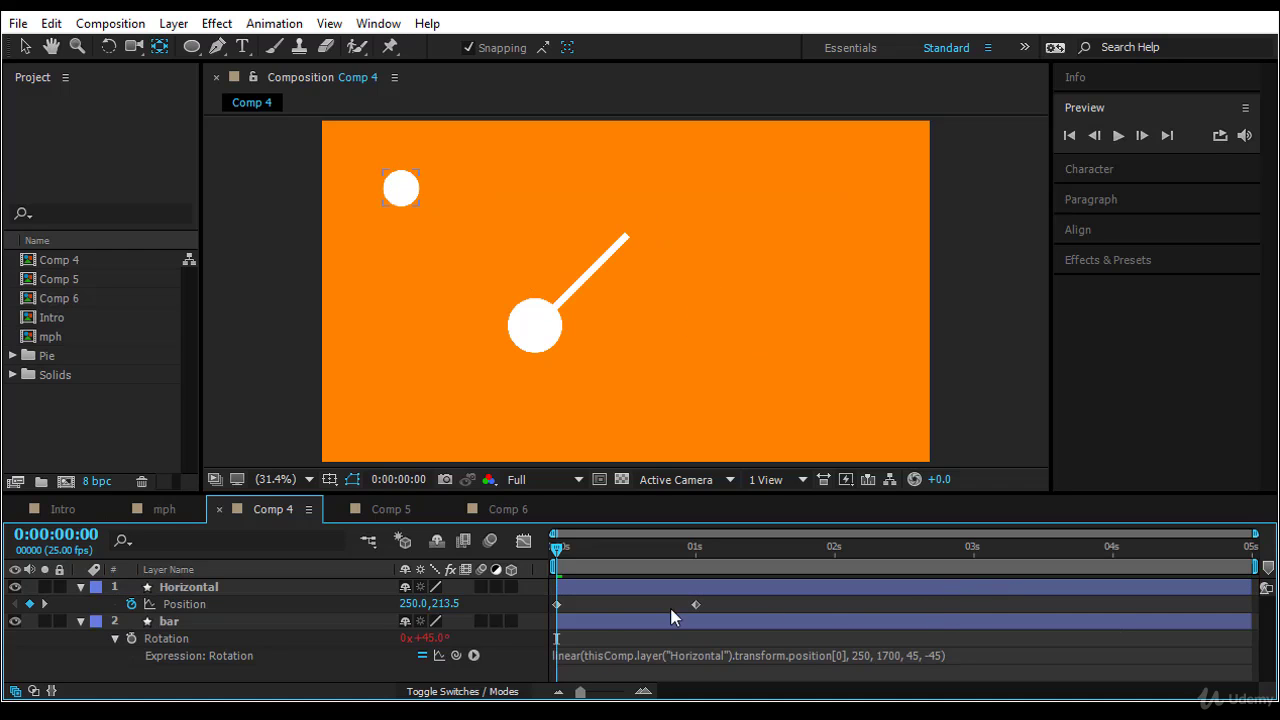
drag(560, 557, 476, 584)
click(267, 603)
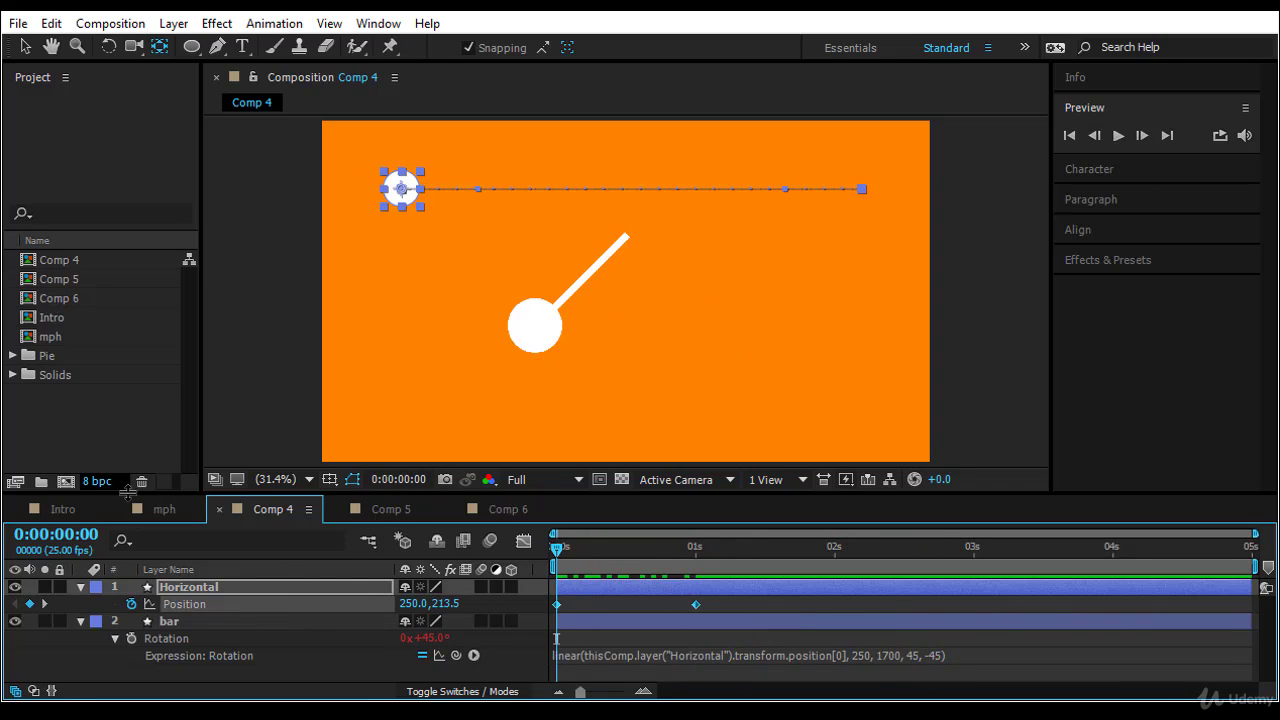
Add a loopOut("pingpong") expression to the circle's Position and play the comp
alt+click(131, 604)
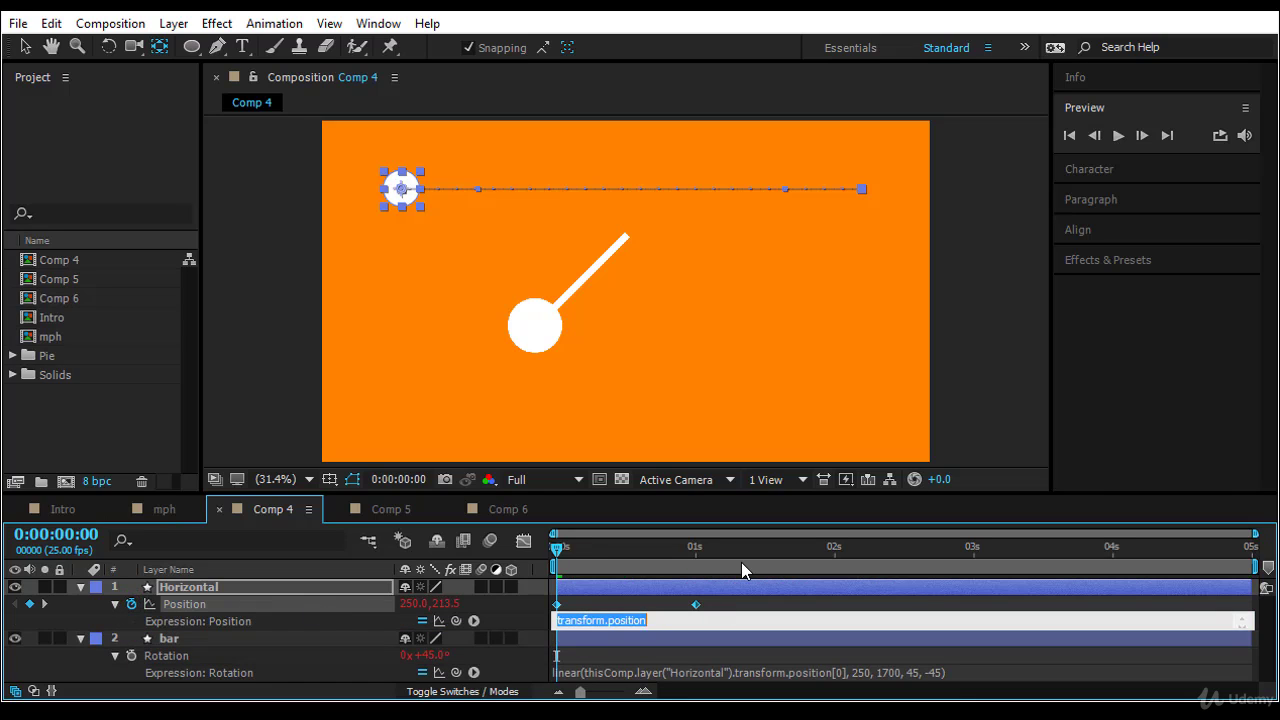
text(loop)
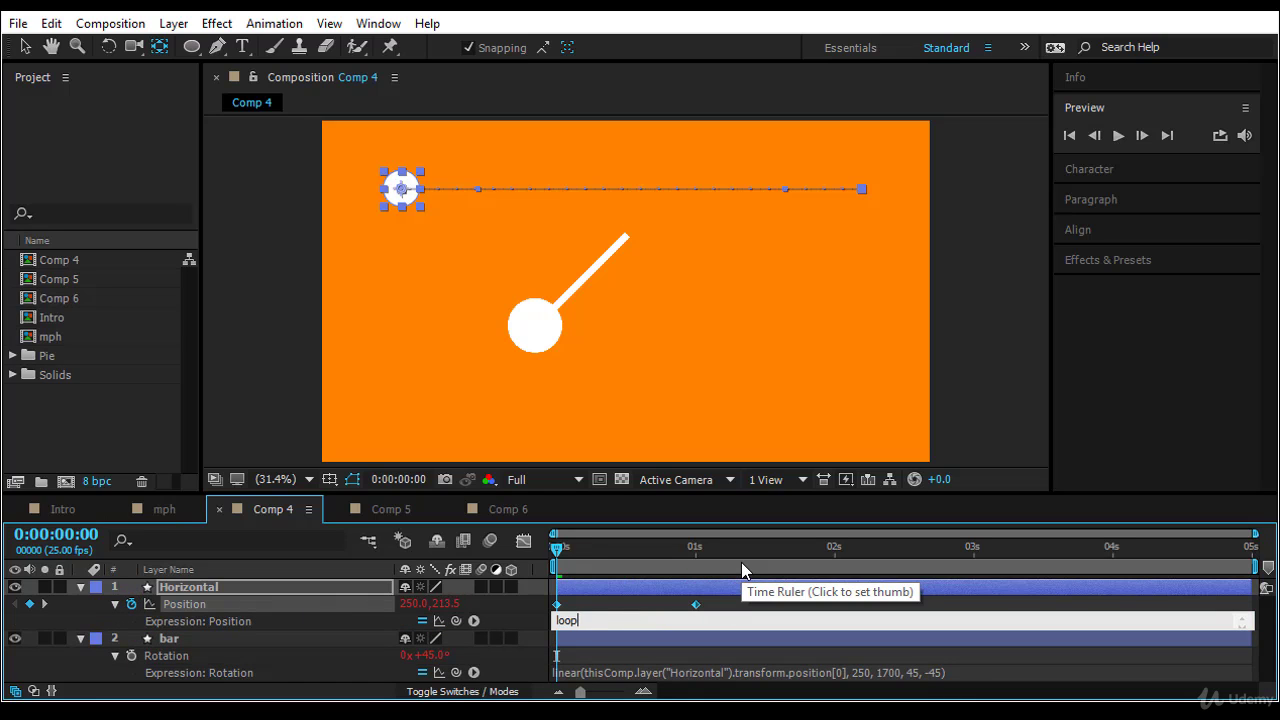
text(Out("pi)
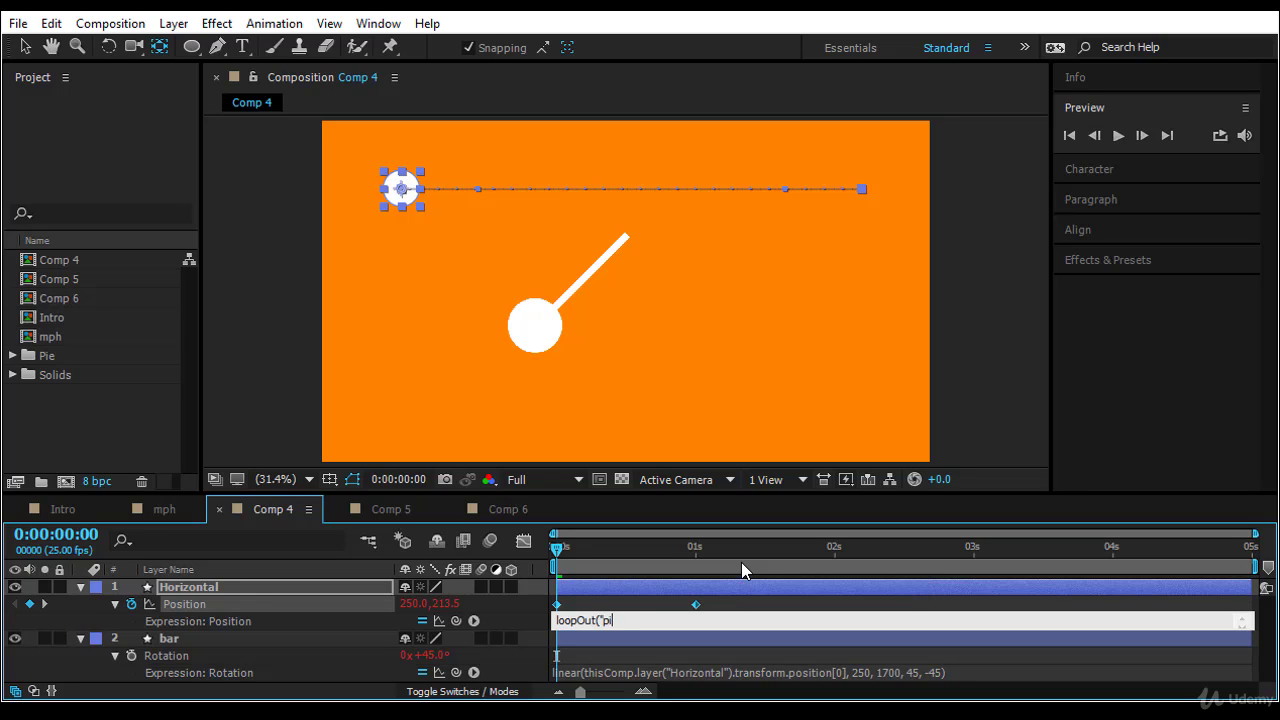
text(ngpong"))
click(803, 603)
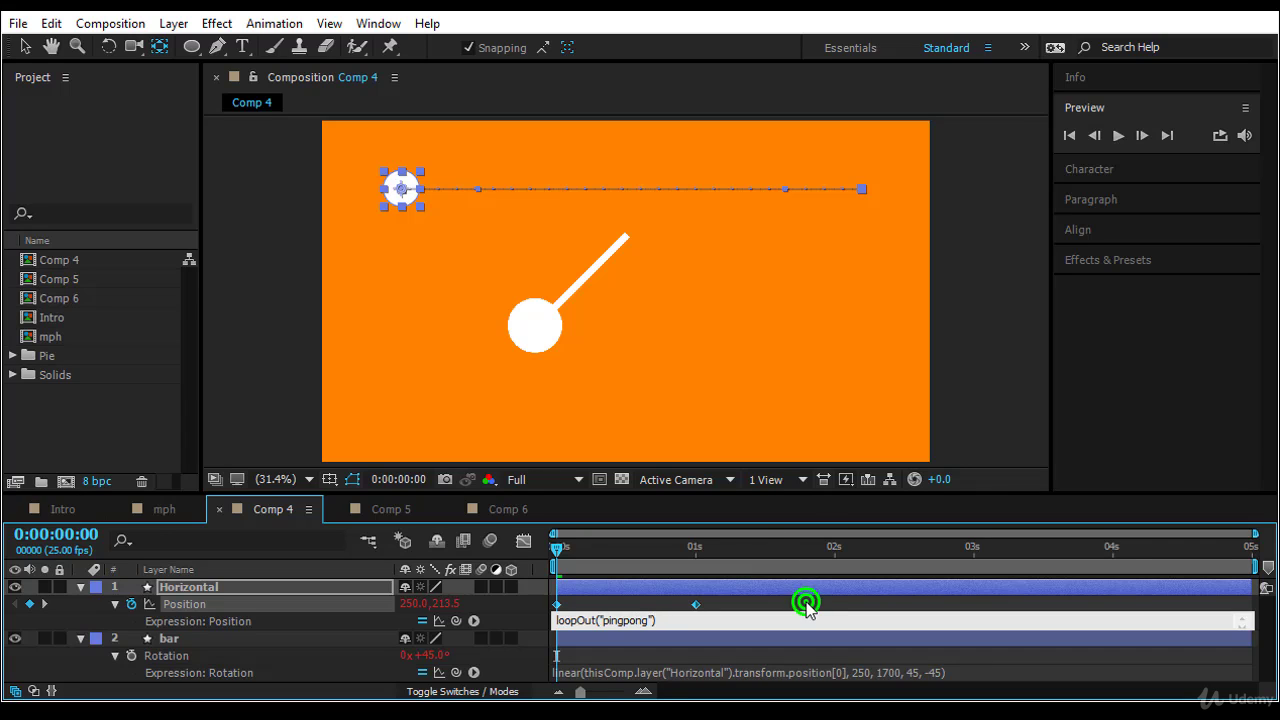
click(1119, 135)
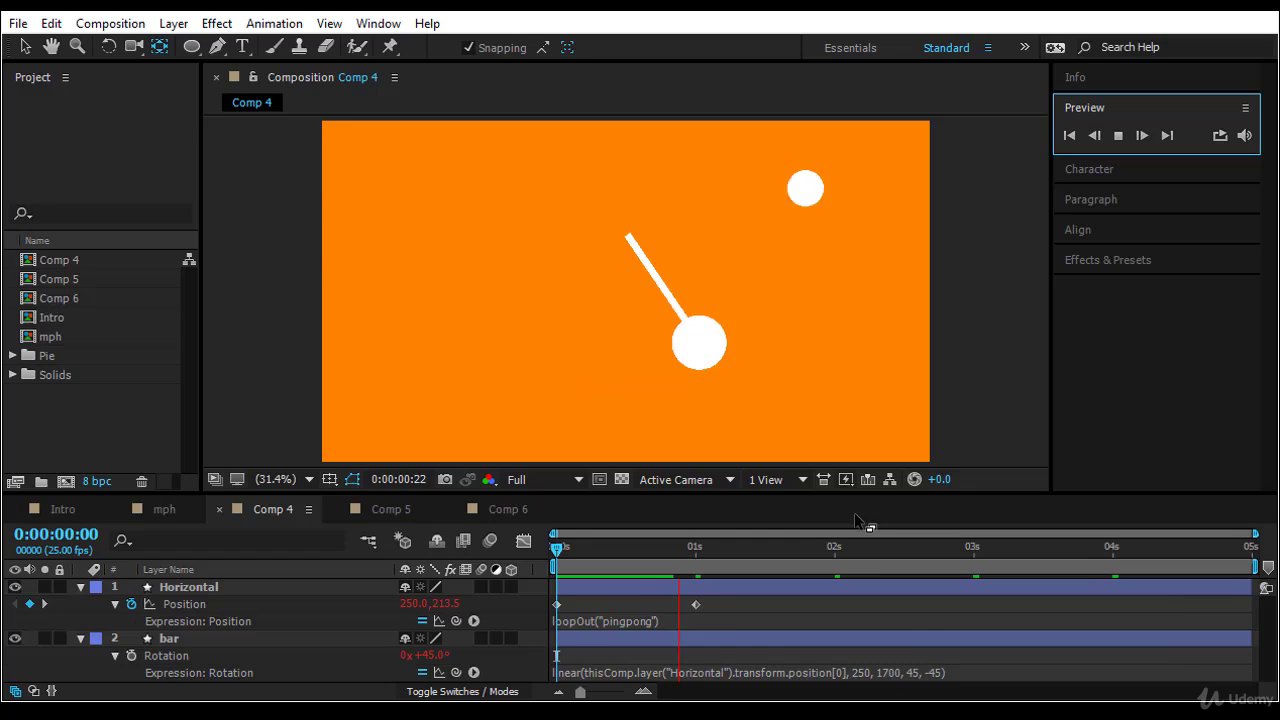
Change the rotation expression's angles to 90 and -90, then stop the preview
click(912, 677)
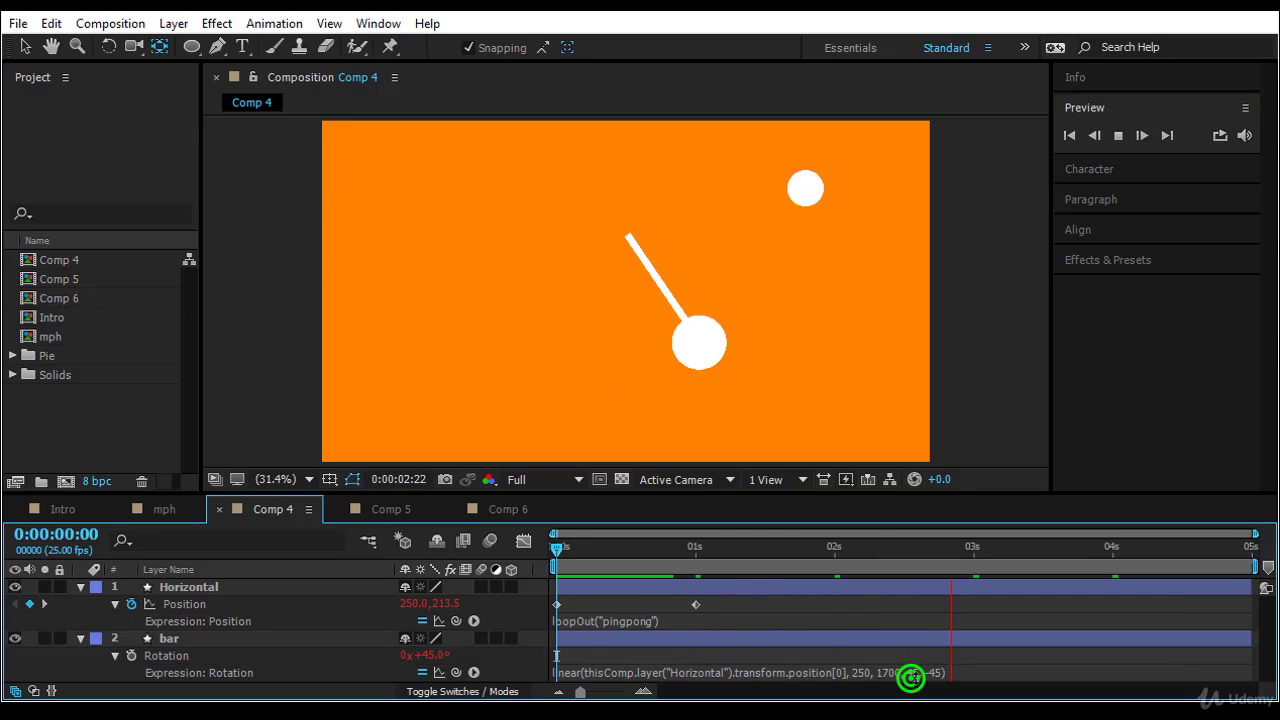
drag(896, 673, 906, 673)
text(90)
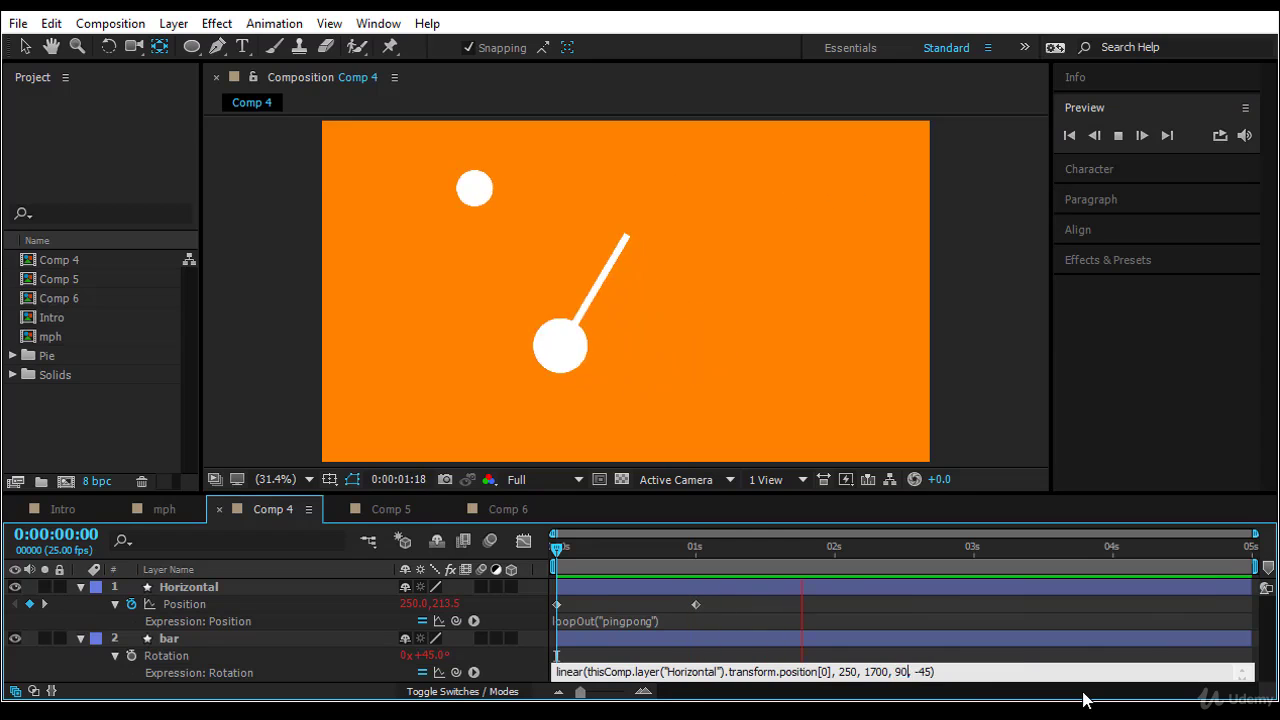
key(Right)
key(Right)
key(Right)
key(Delete)
key(Delete)
key(Delete)
text(90))
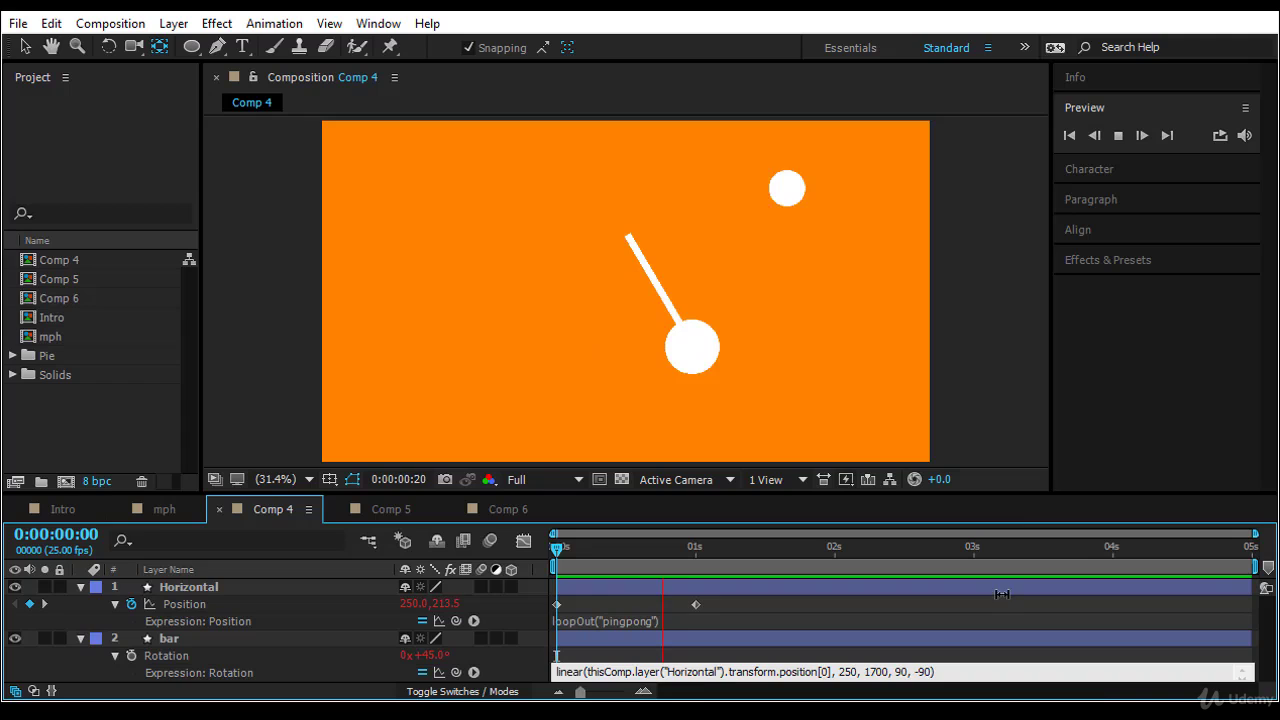
click(1011, 608)
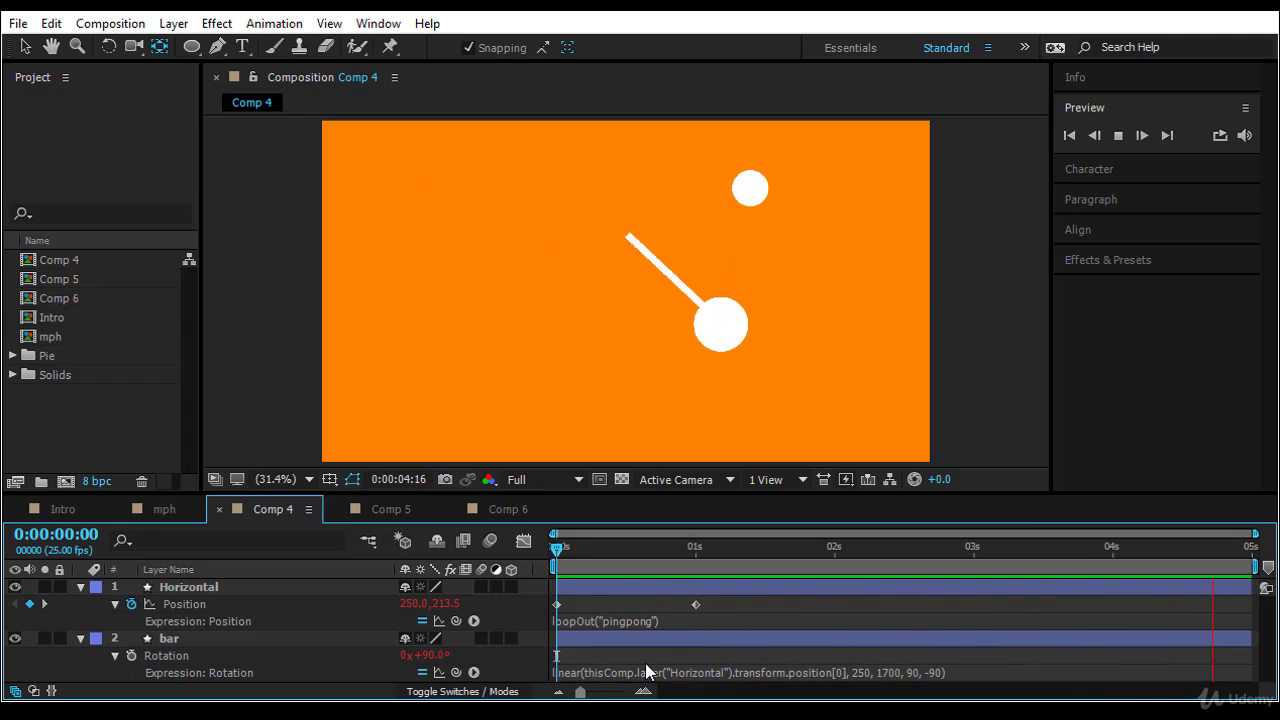
click(560, 545)
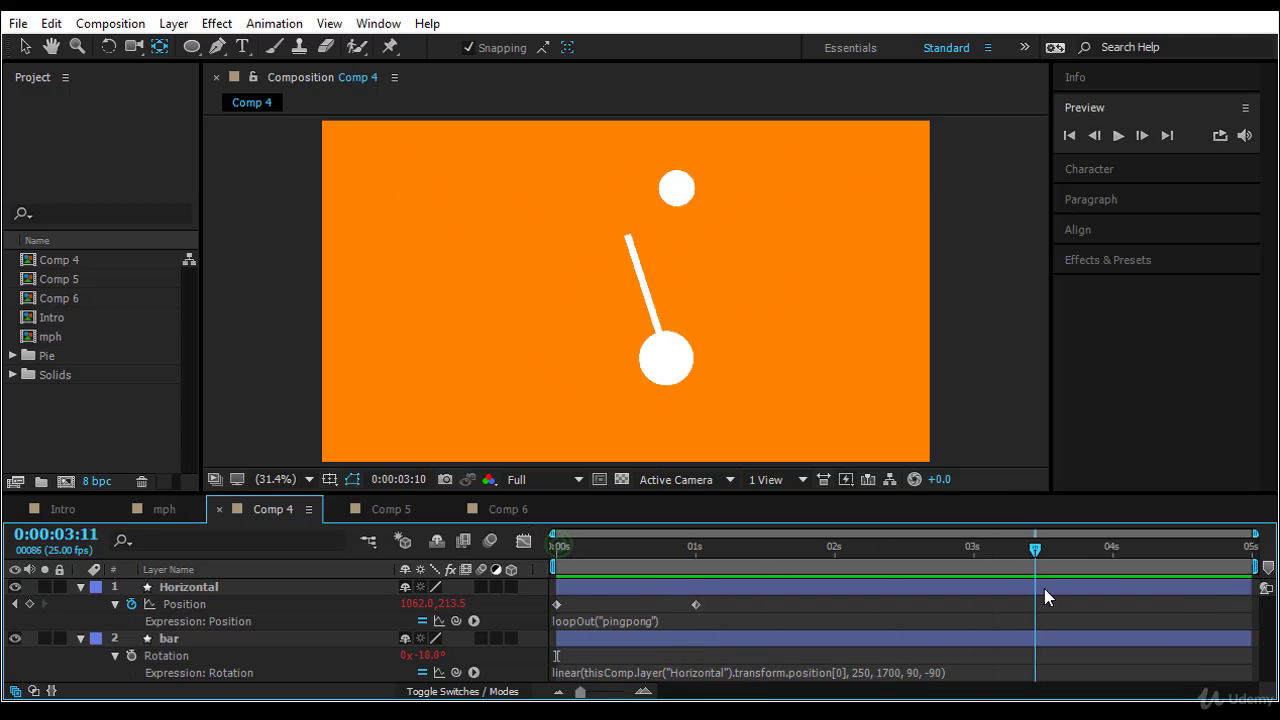
key(Page_Down)
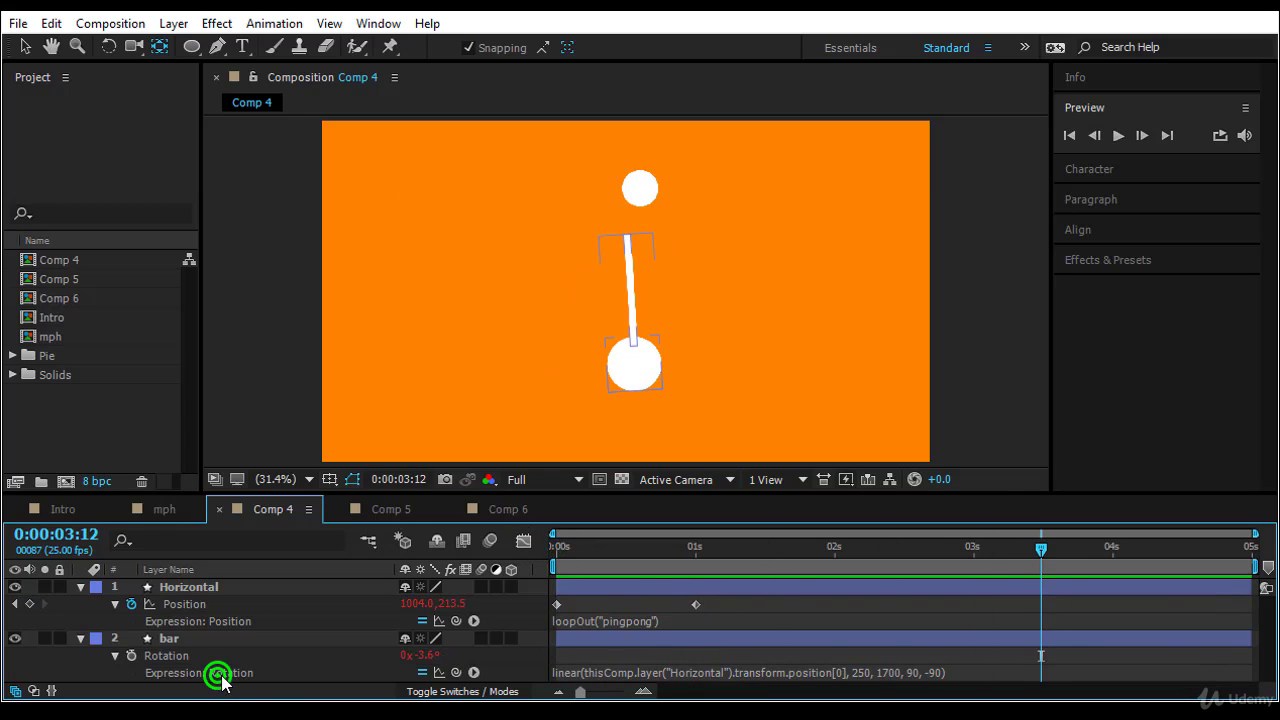
View the bar Rotation's post-expression value graph in a taller Graph Editor and scrub through time
click(225, 657)
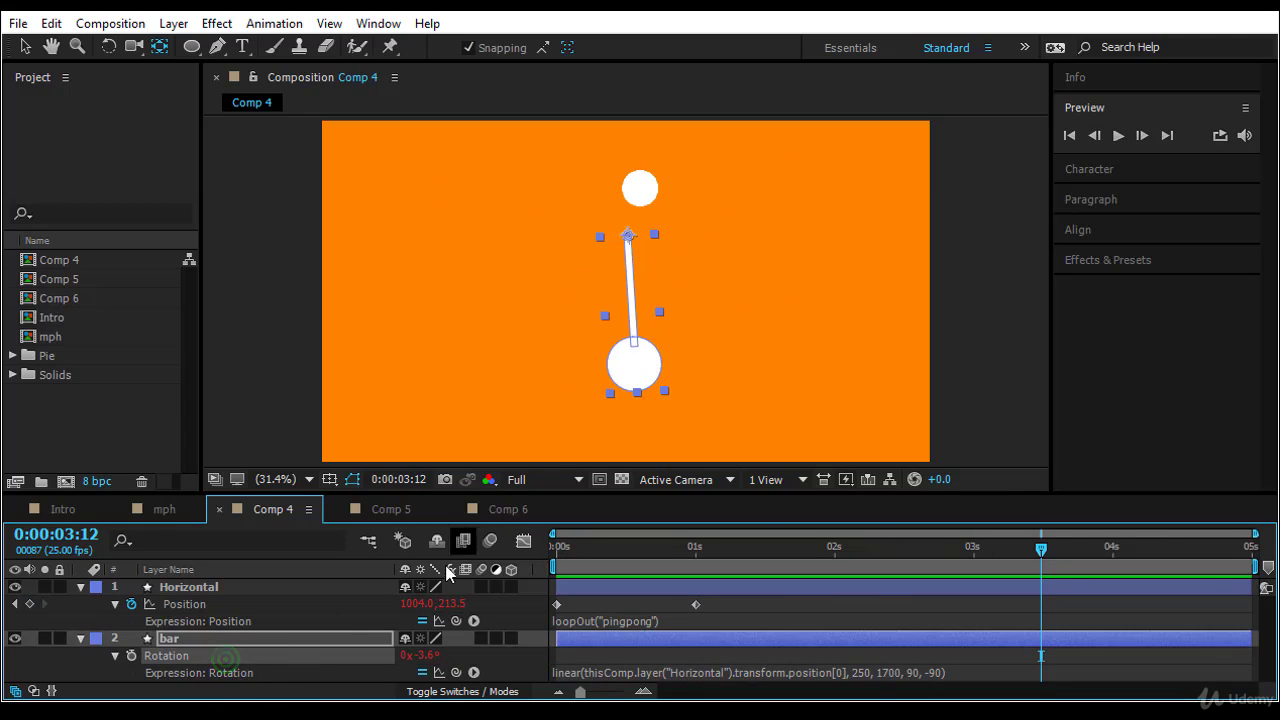
click(523, 540)
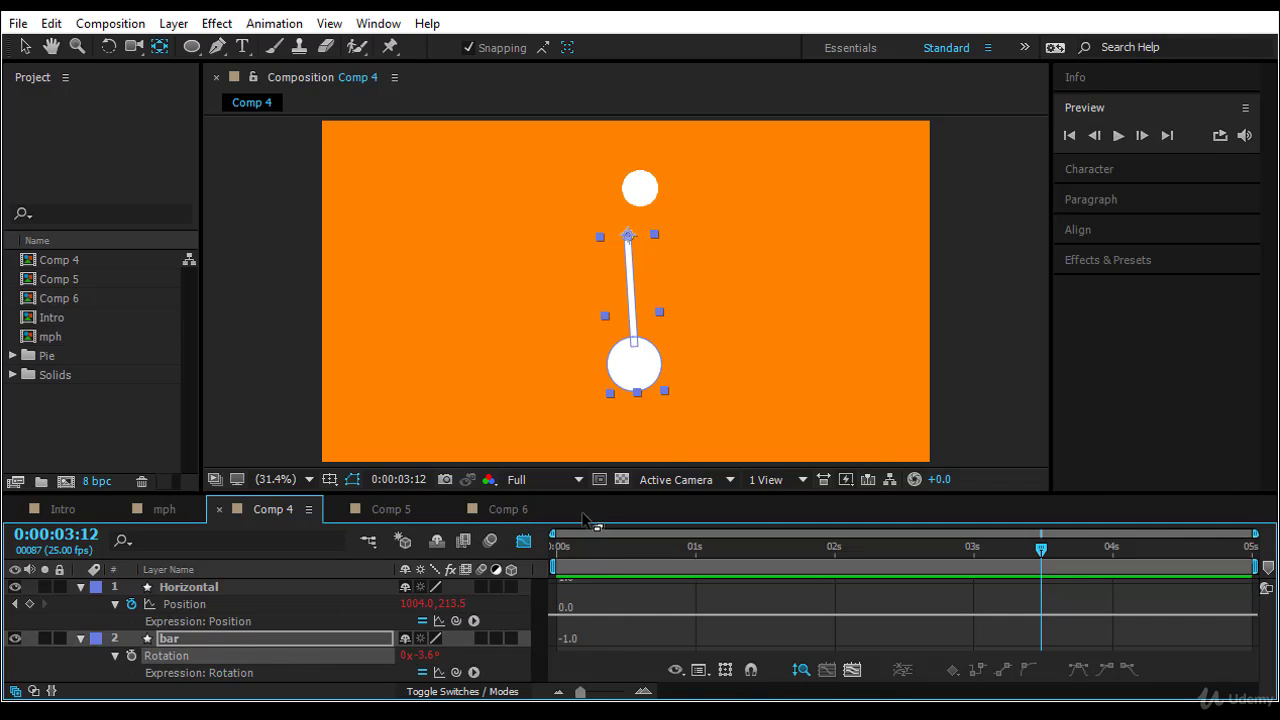
drag(556, 491, 552, 409)
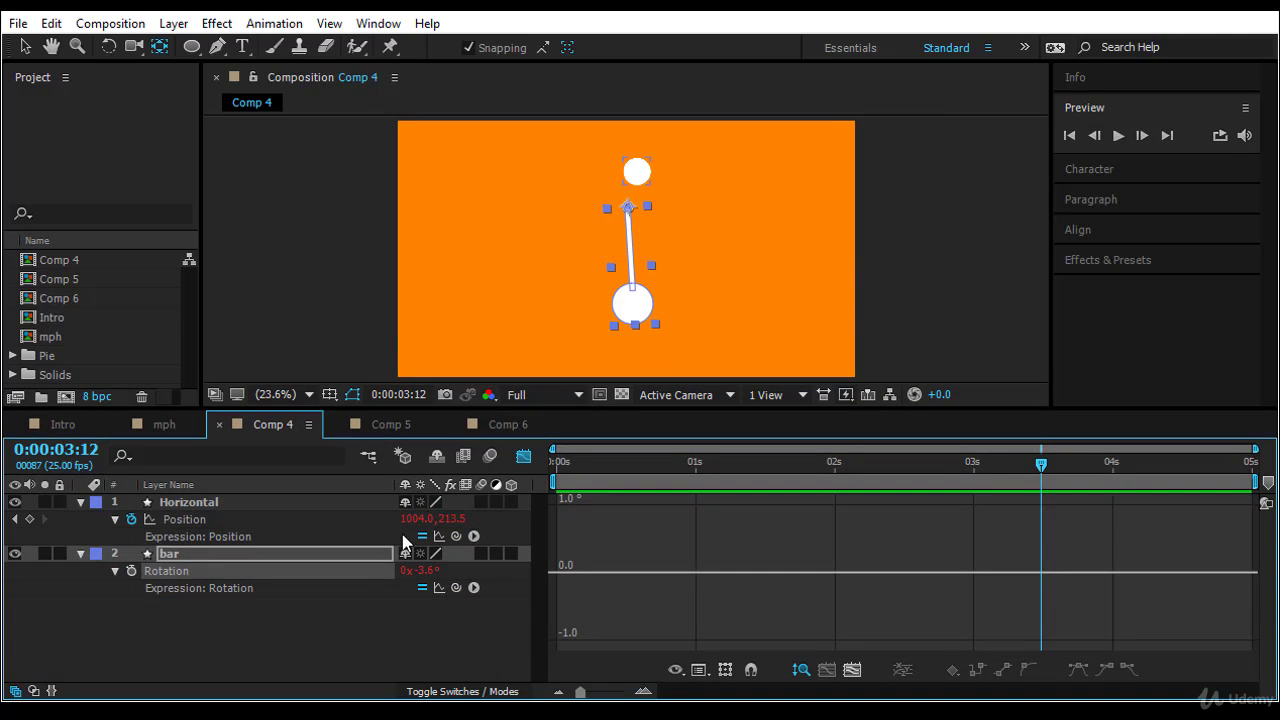
click(439, 588)
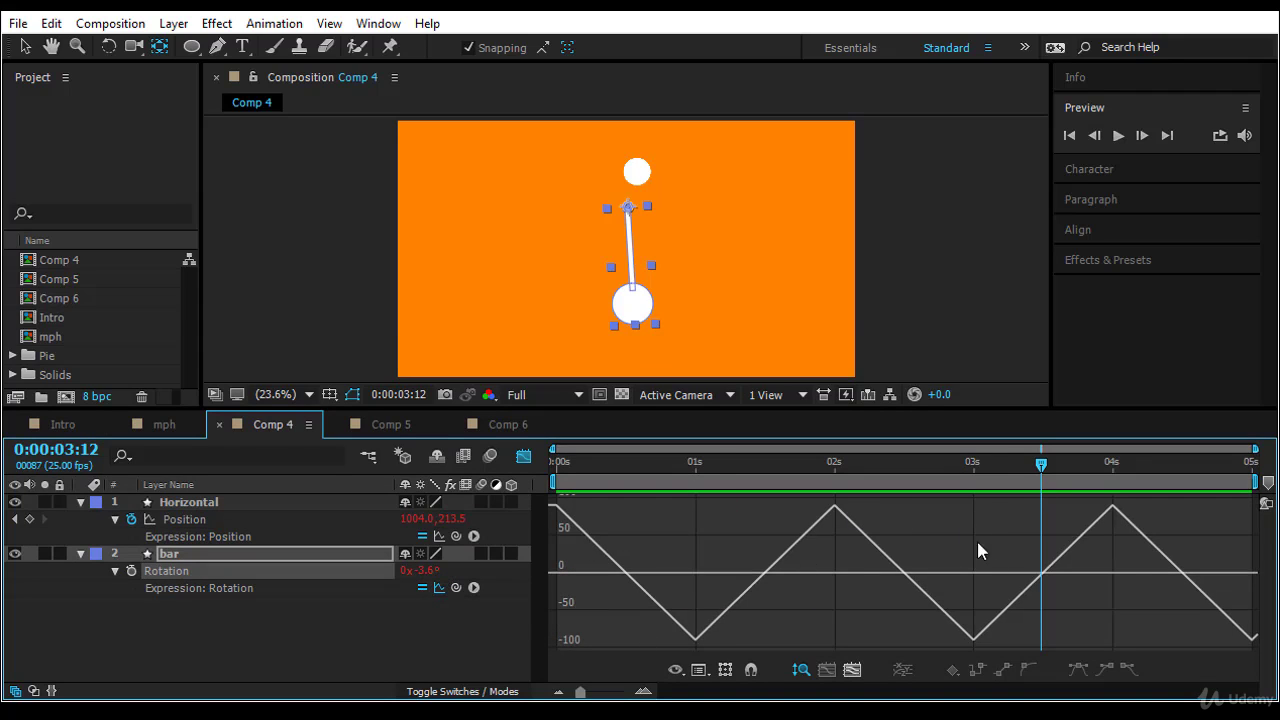
click(727, 670)
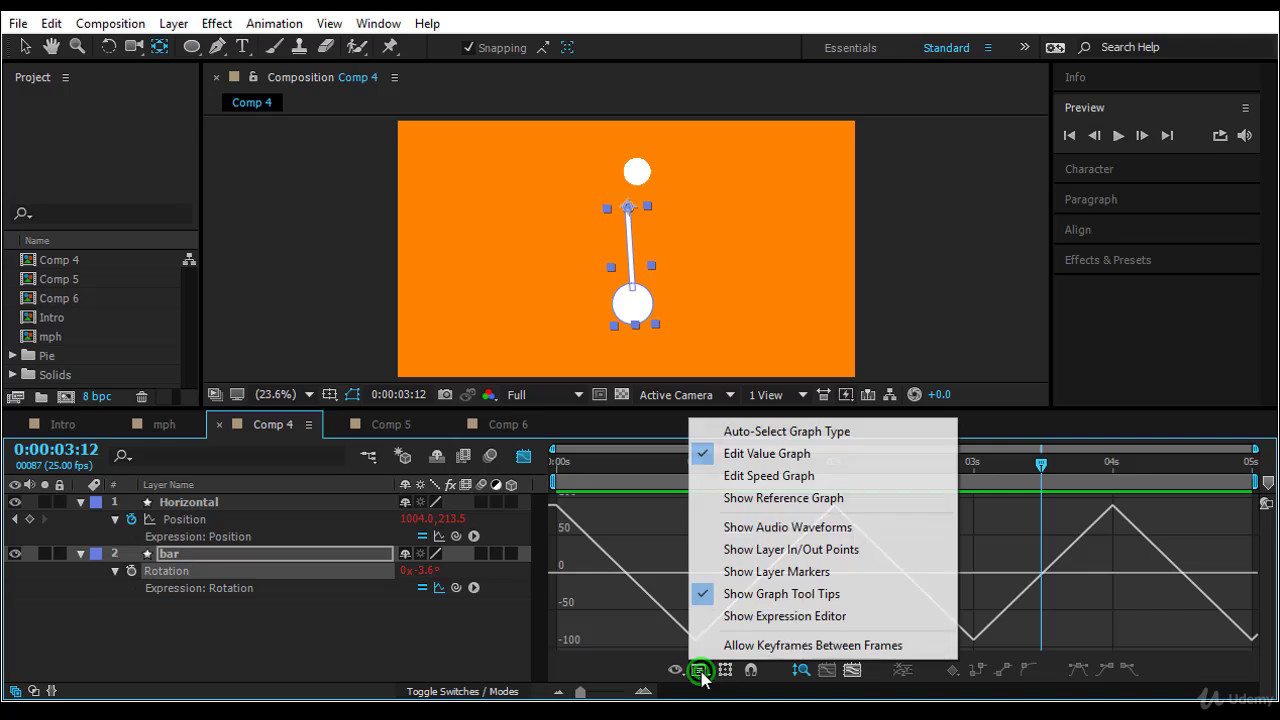
click(815, 452)
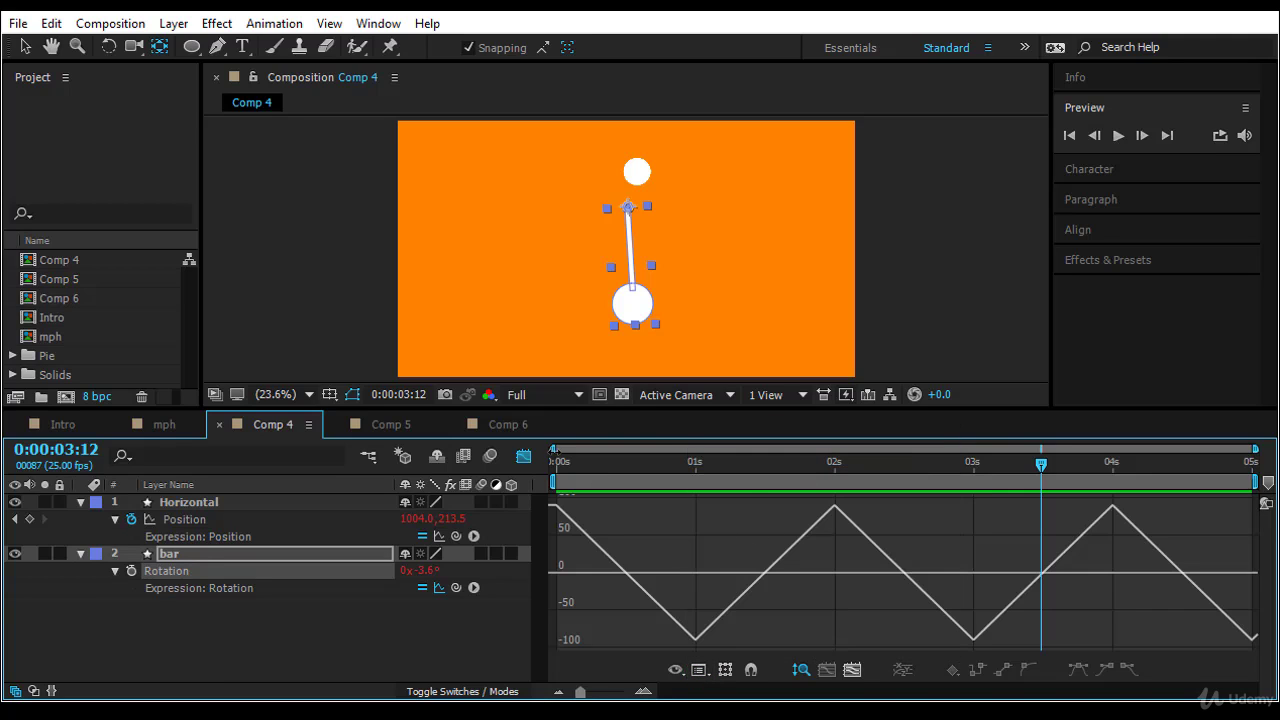
mouse_move(557, 464)
mouse_down()
mouse_move(720, 496)
mouse_move(558, 503)
mouse_move(663, 513)
mouse_move(701, 524)
mouse_move(697, 535)
mouse_move(837, 526)
mouse_move(1262, 610)
mouse_move(663, 674)
mouse_move(502, 670)
mouse_move(1178, 623)
mouse_move(943, 627)
mouse_move(544, 452)
mouse_up()
Return to the layer bars and preview the single pendulum from the start
click(523, 457)
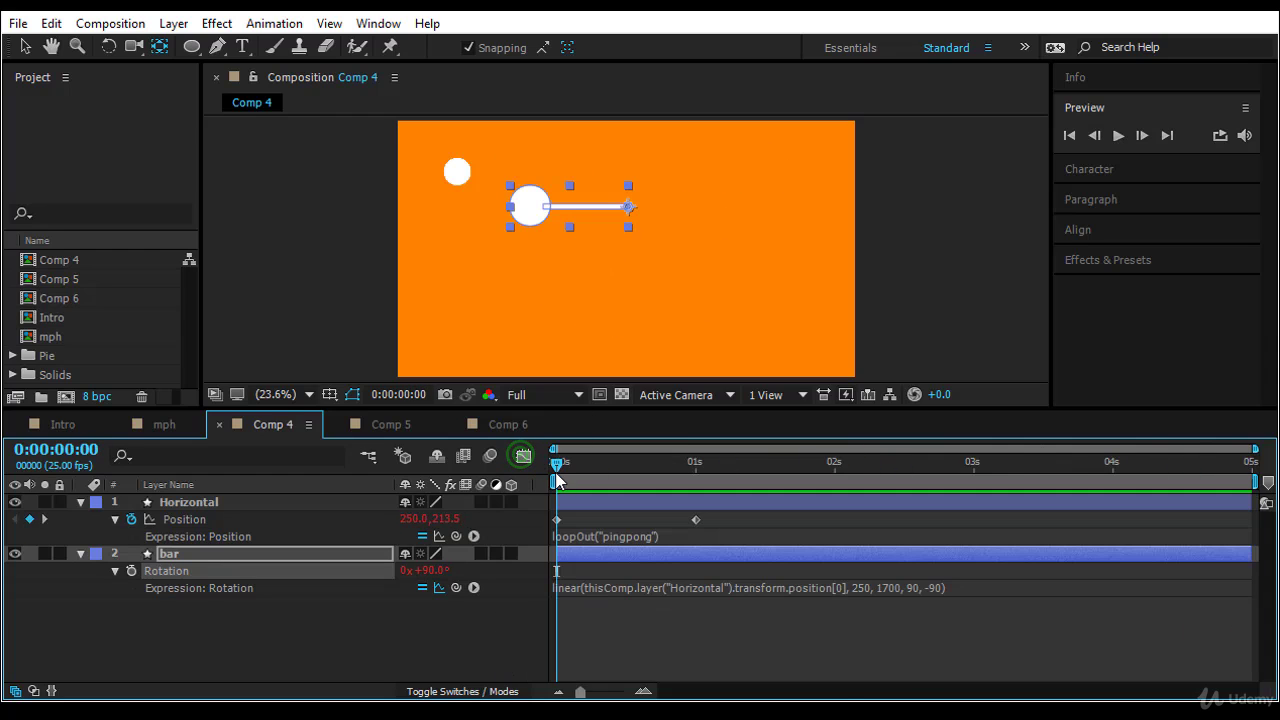
click(1118, 135)
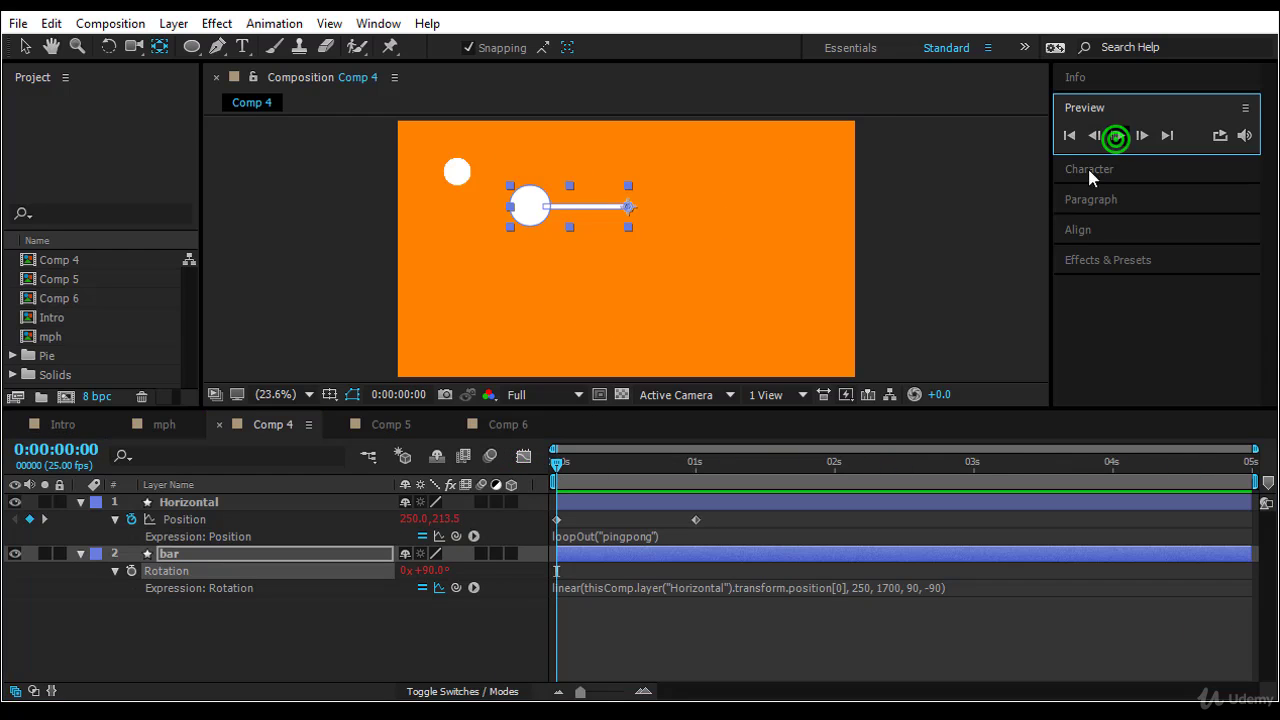
click(928, 298)
Duplicate bar as bar 2, place it below bar, and move it lower and left
click(191, 554)
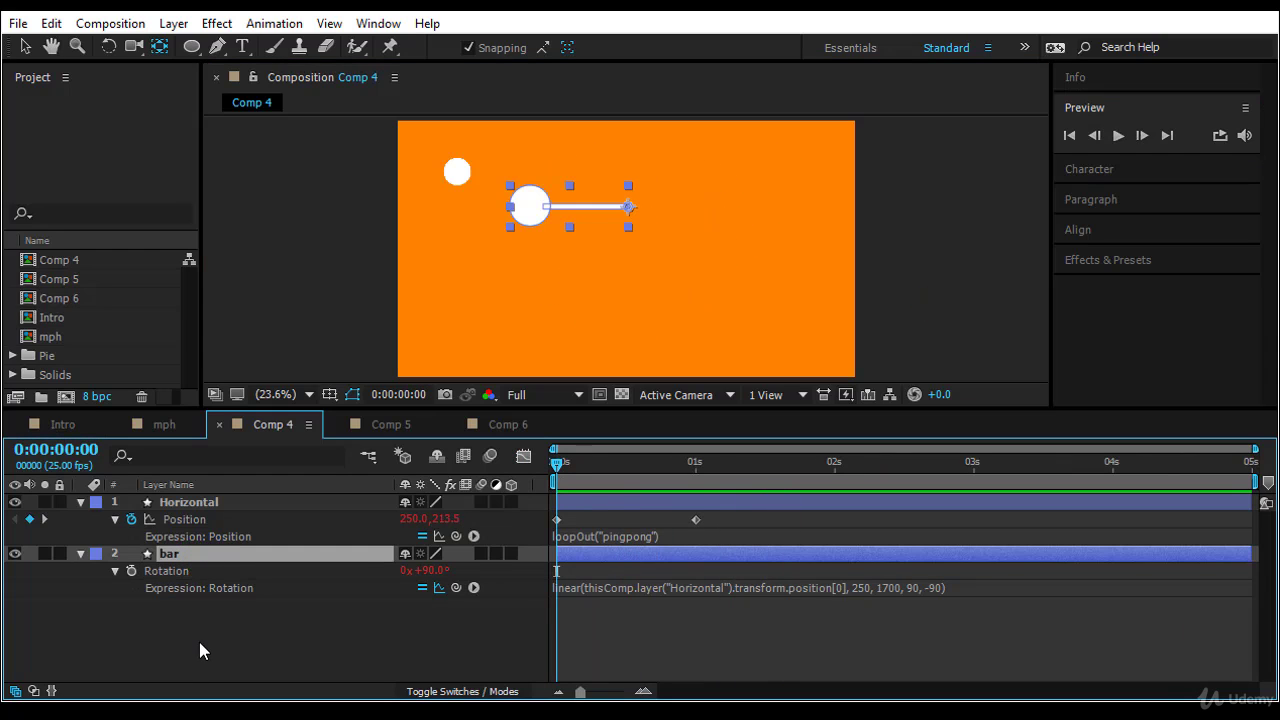
key(ctrl+d)
drag(200, 553, 191, 636)
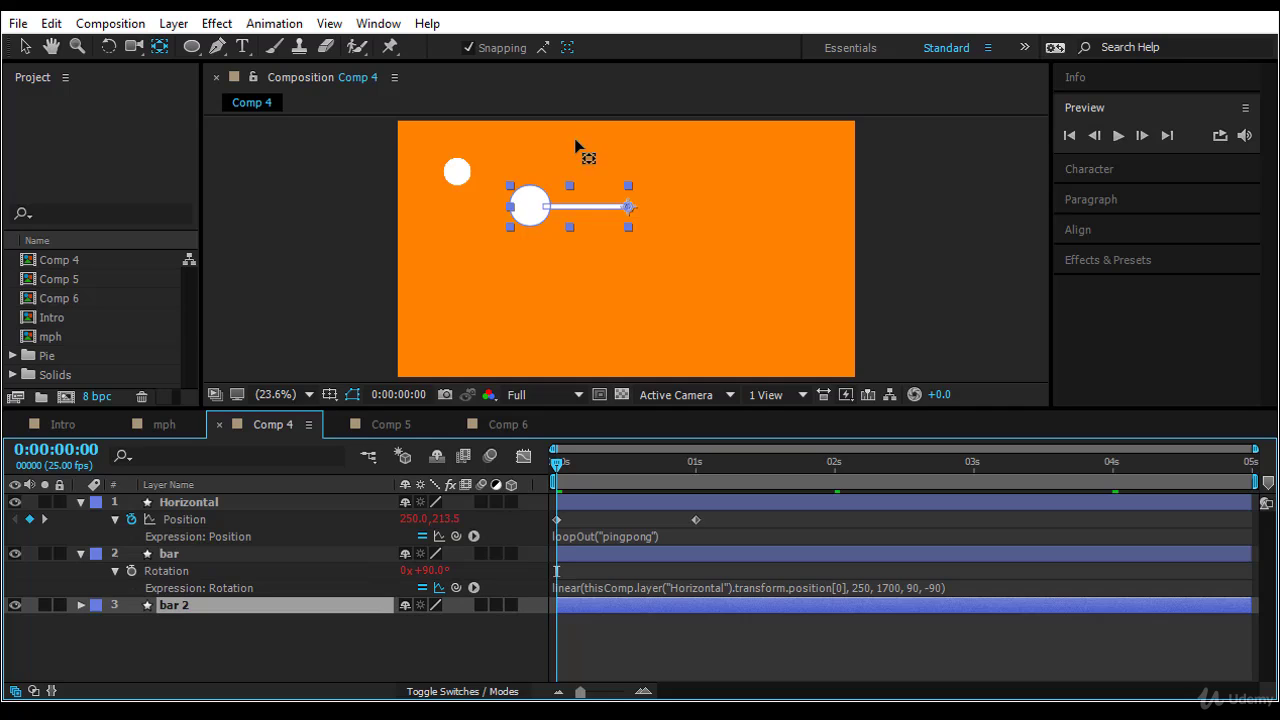
key(v)
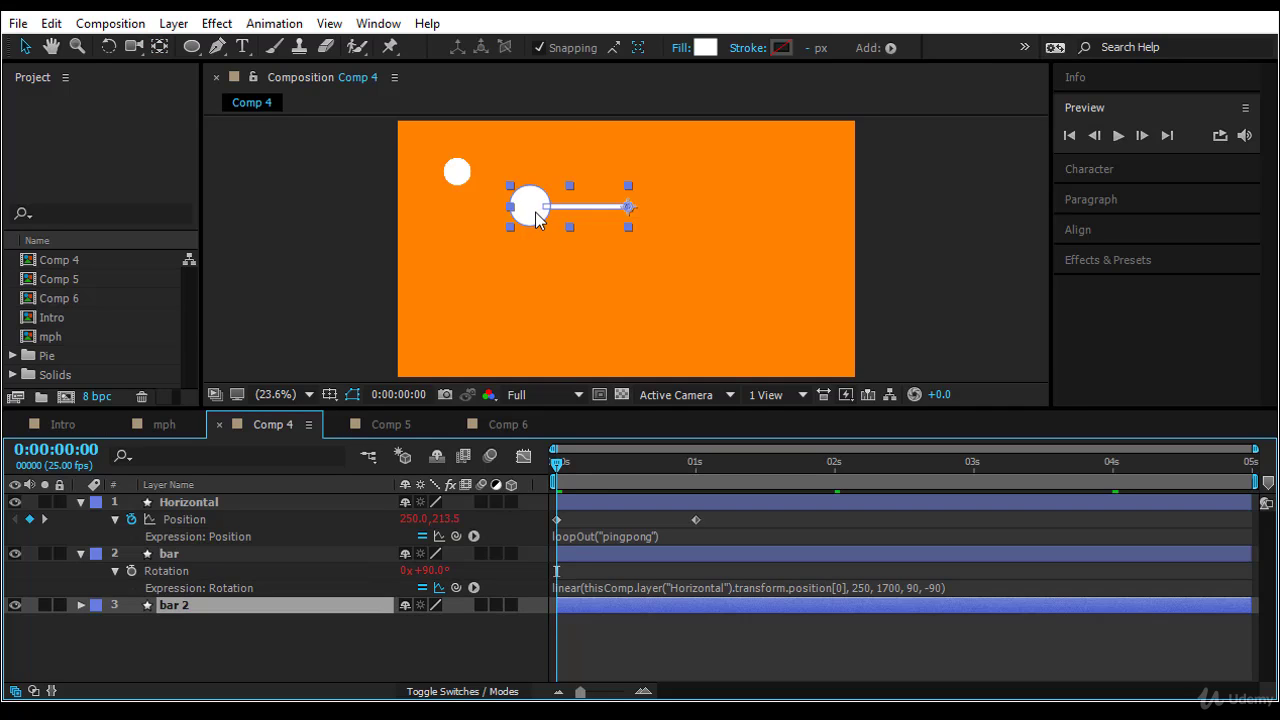
drag(535, 212, 456, 258)
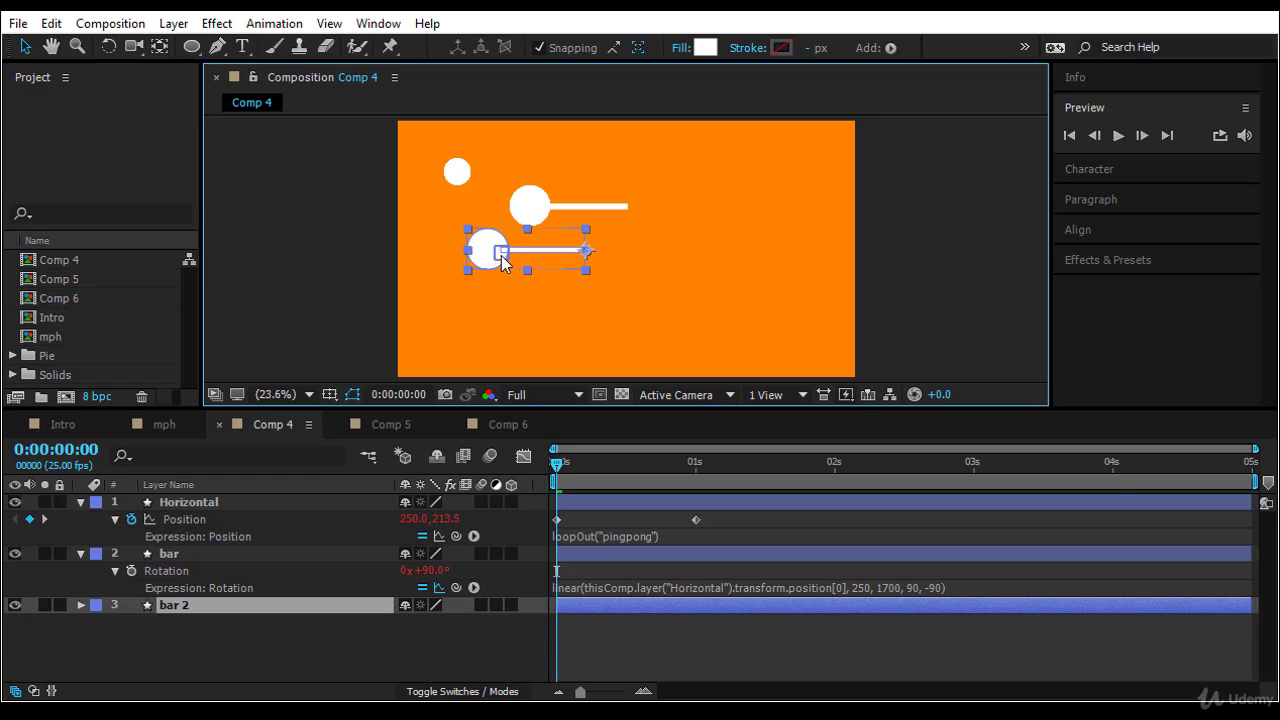
key(Return)
Preview both pendulums swinging together to compare them
click(1118, 135)
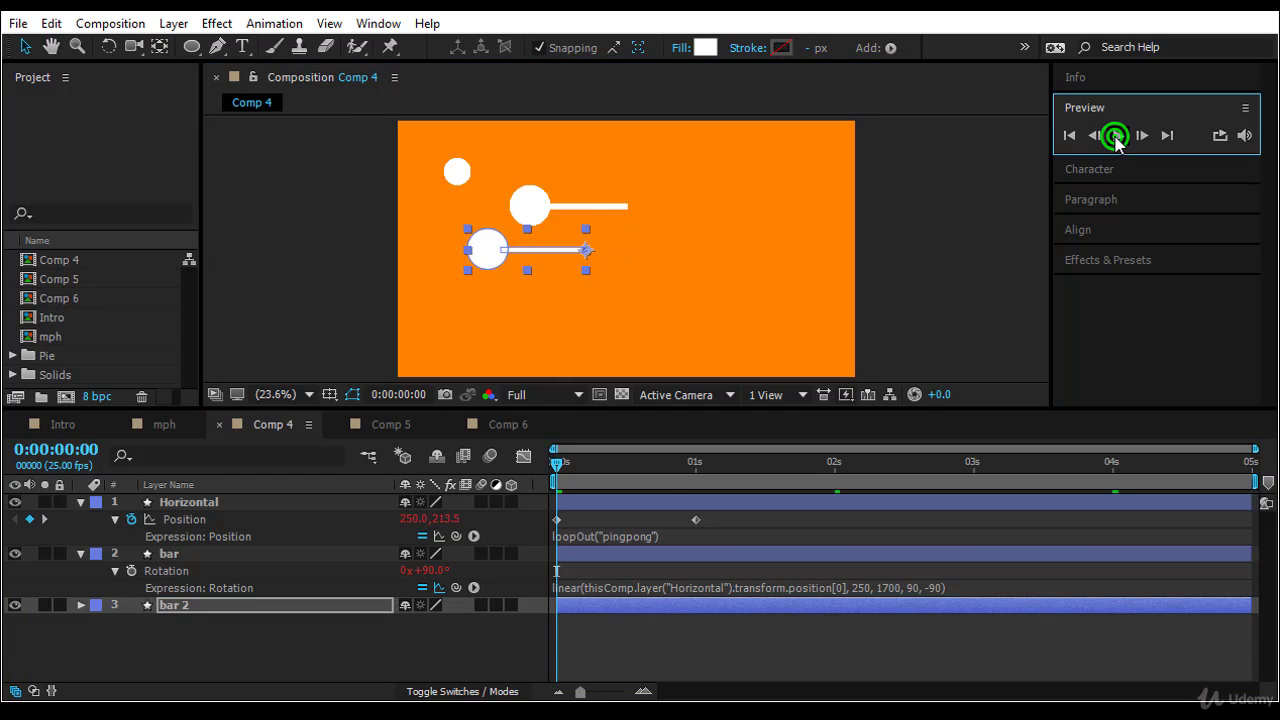
click(964, 222)
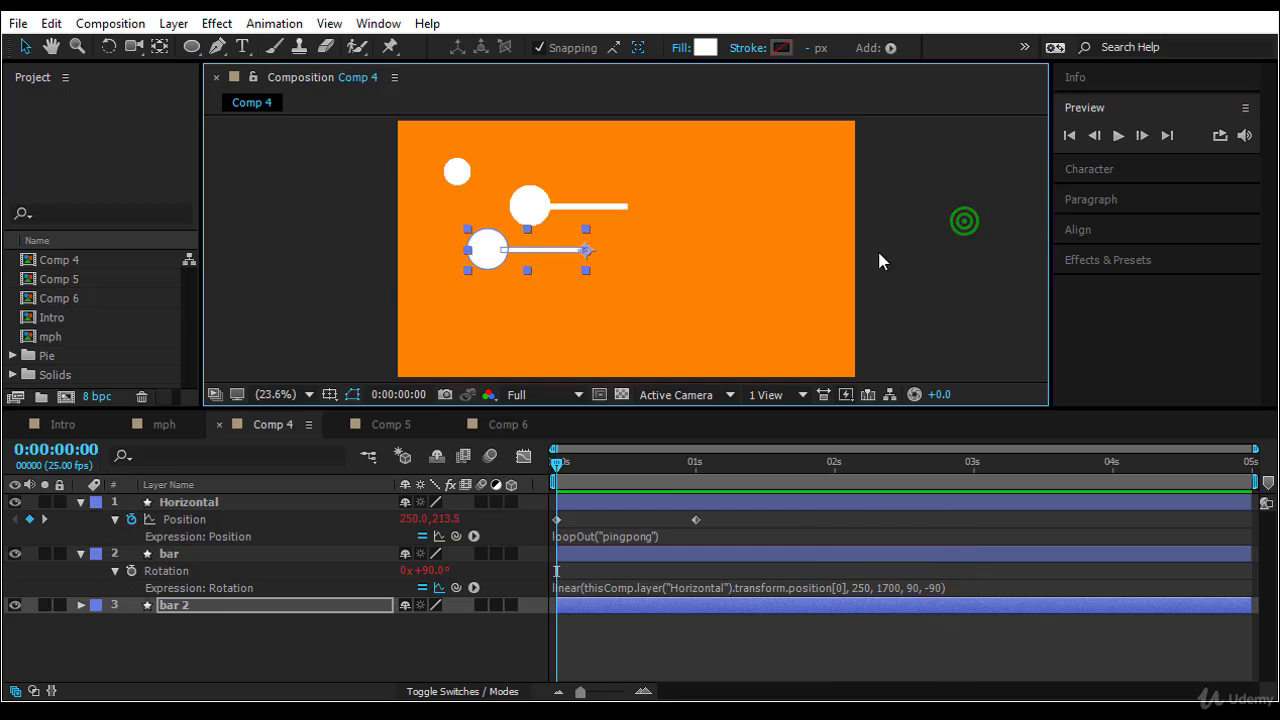
click(550, 249)
key(space)
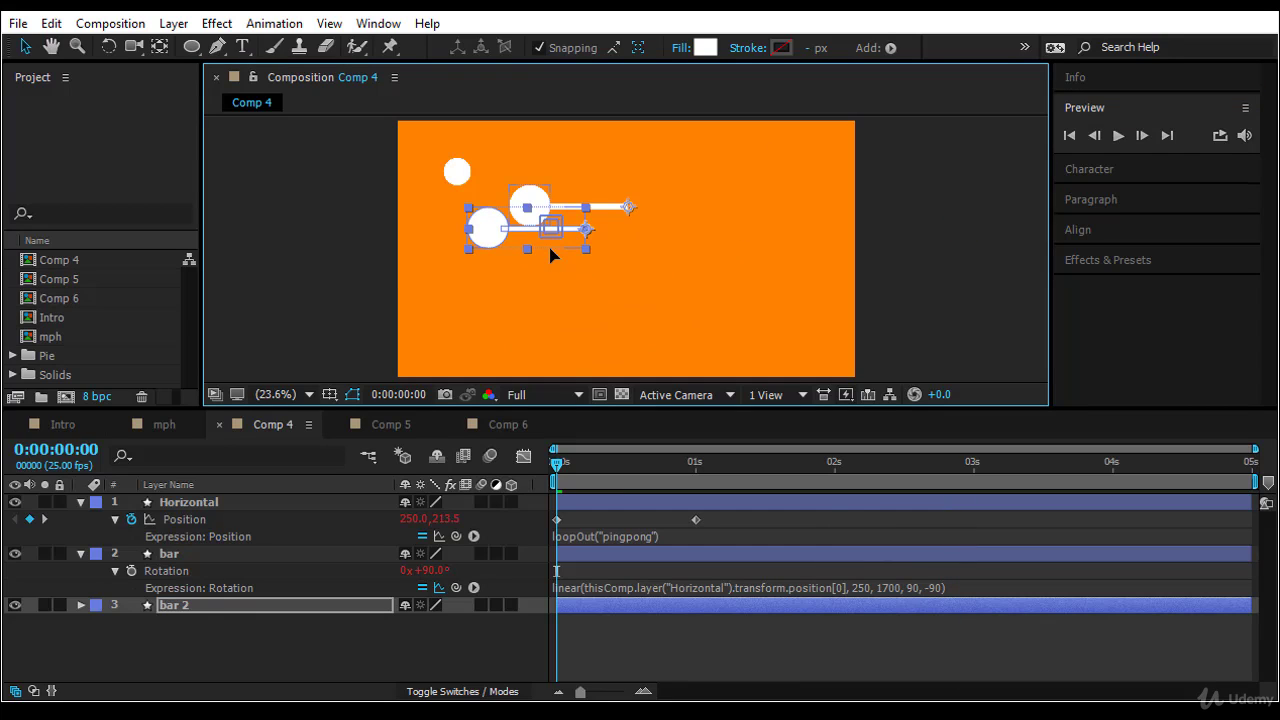
click(999, 203)
click(1116, 134)
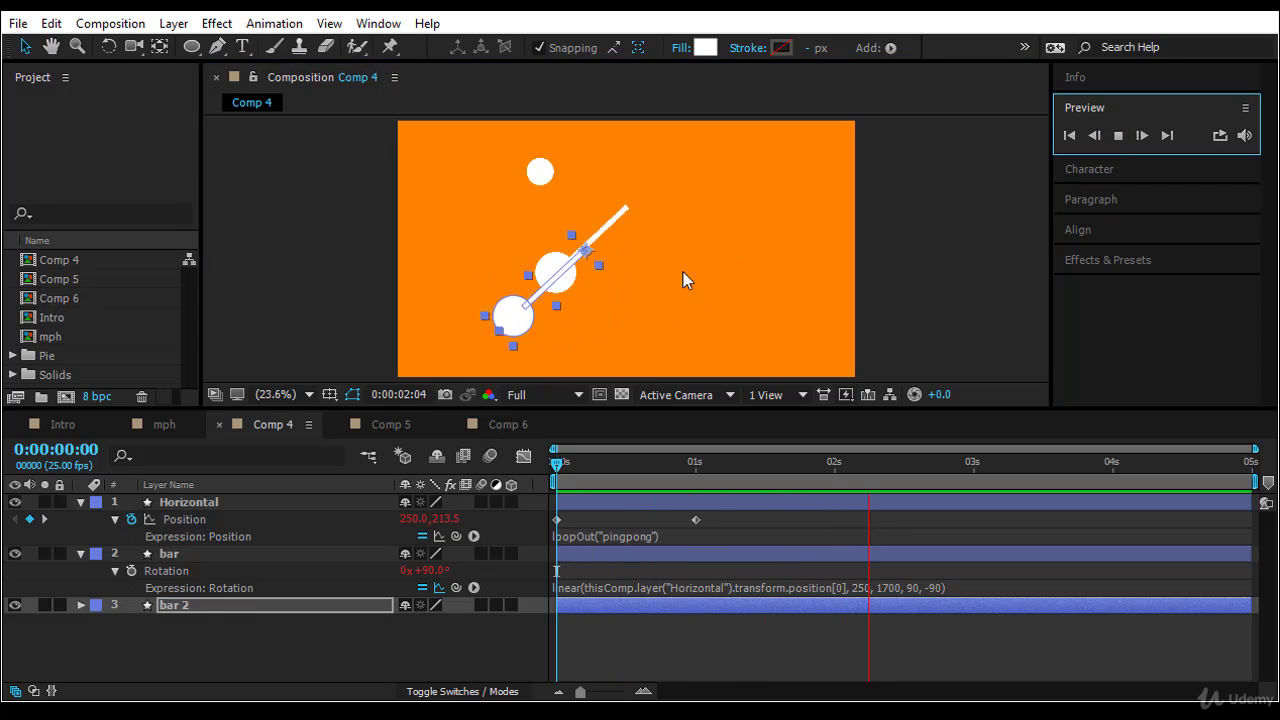
click(939, 263)
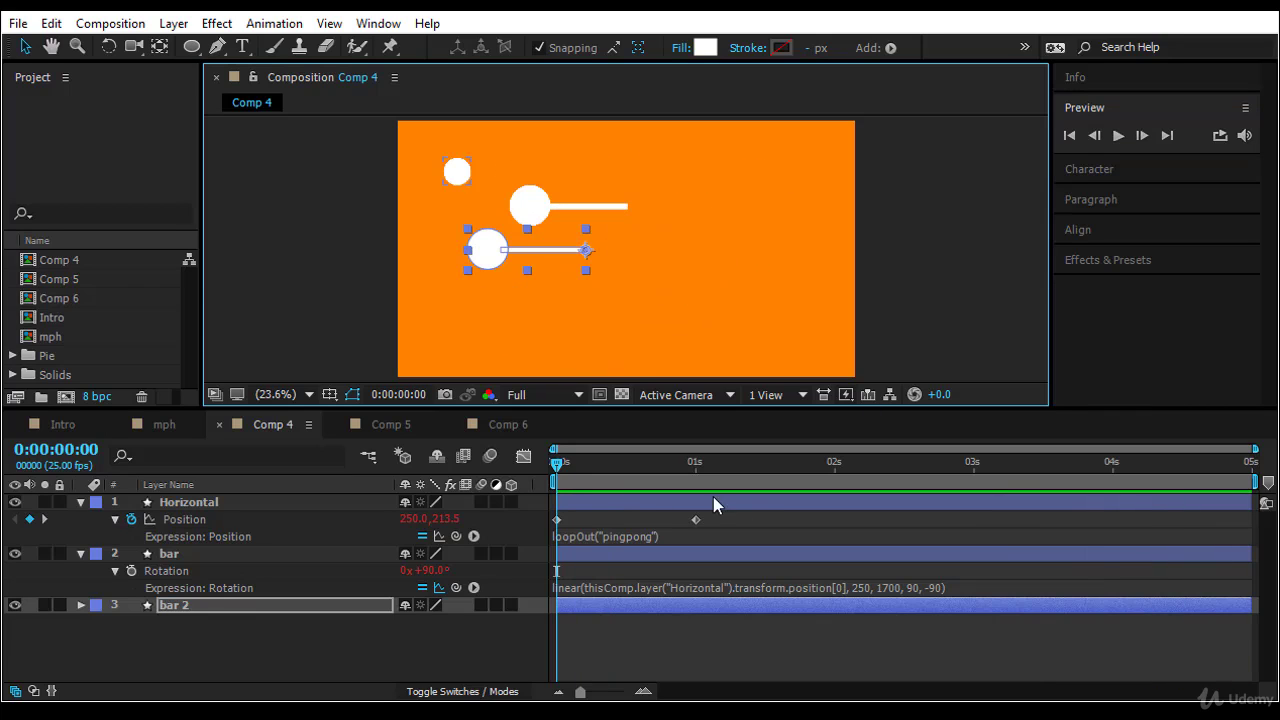
click(562, 478)
key(space)
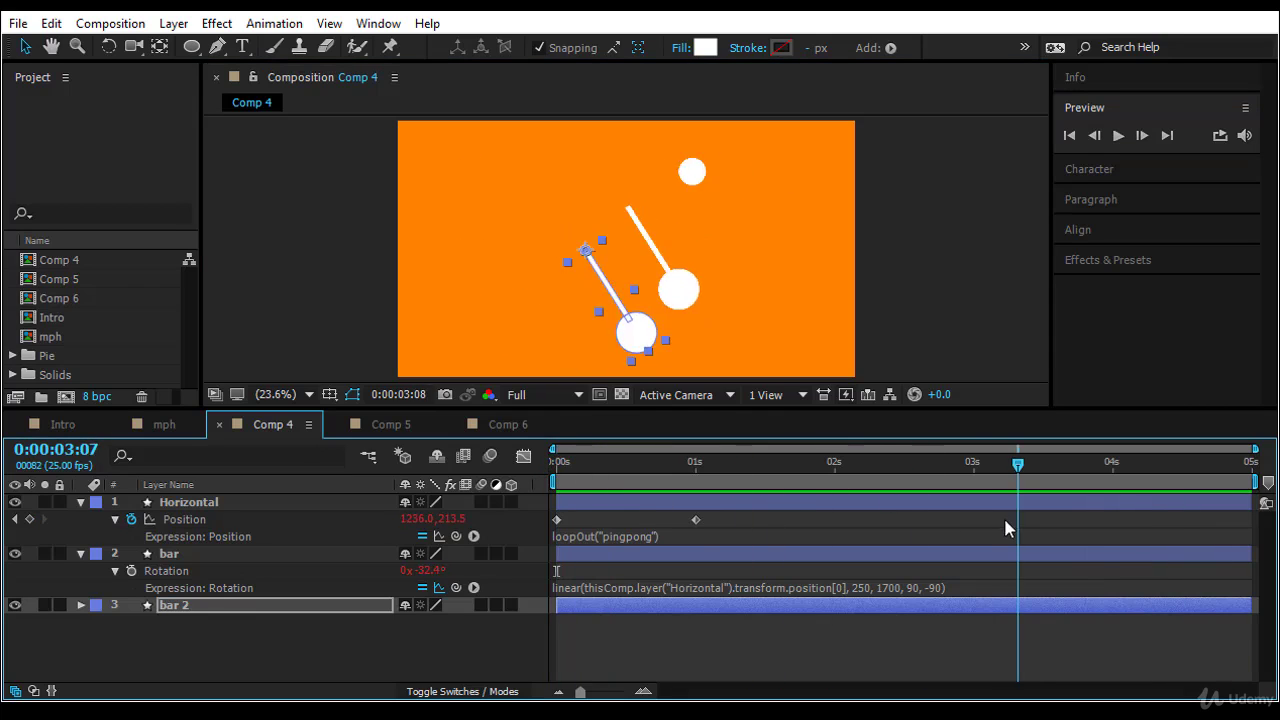
key(space)
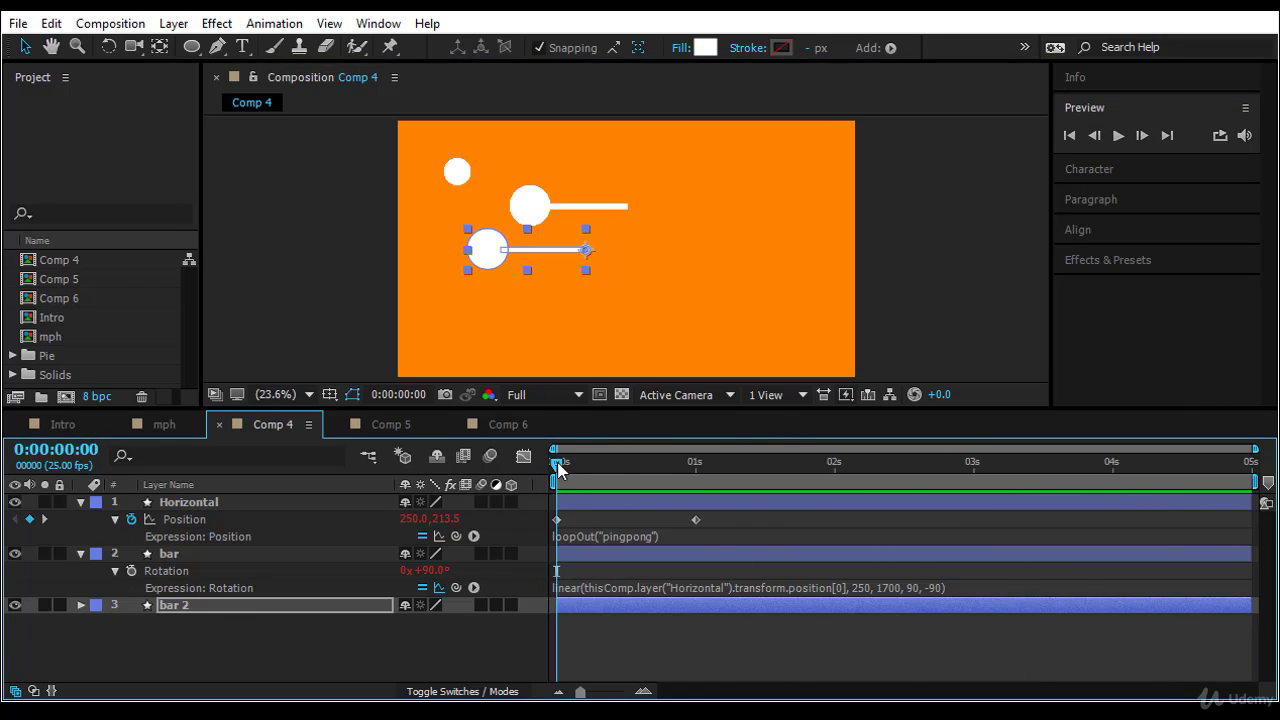
Go to 2 seconds 12 frames and browse the interpolation expression functions without inserting one
click(903, 466)
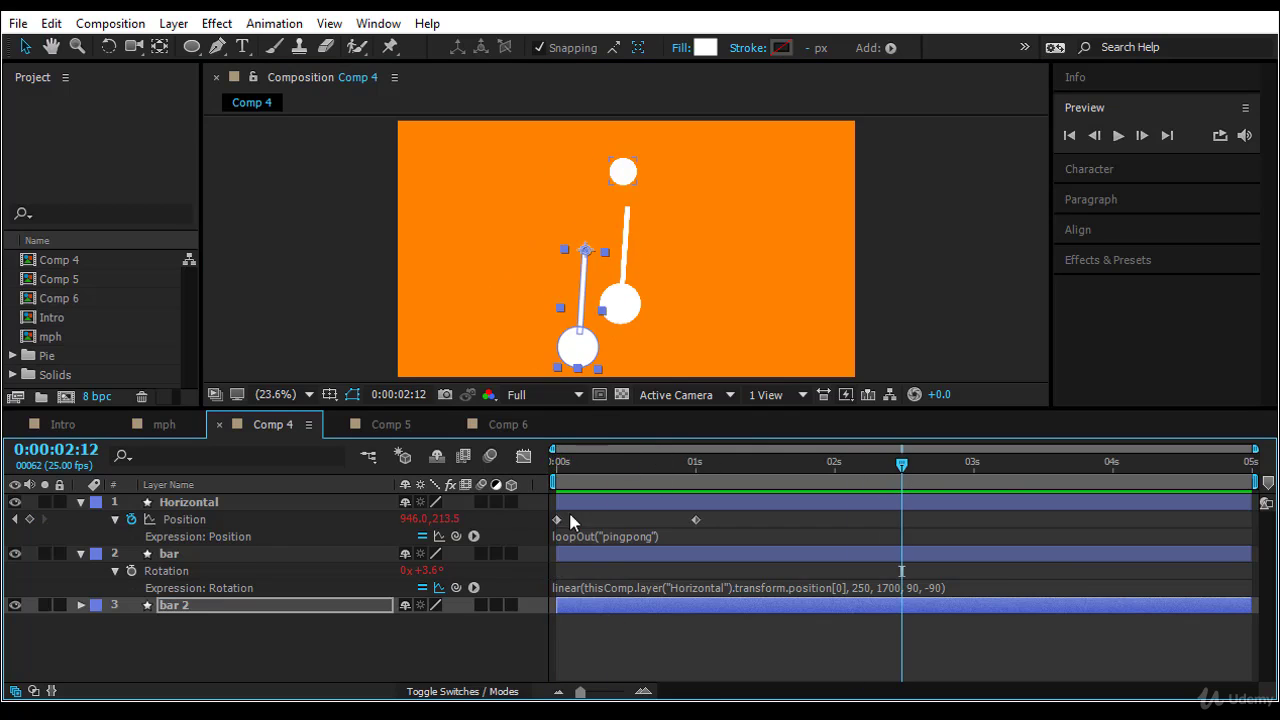
click(476, 588)
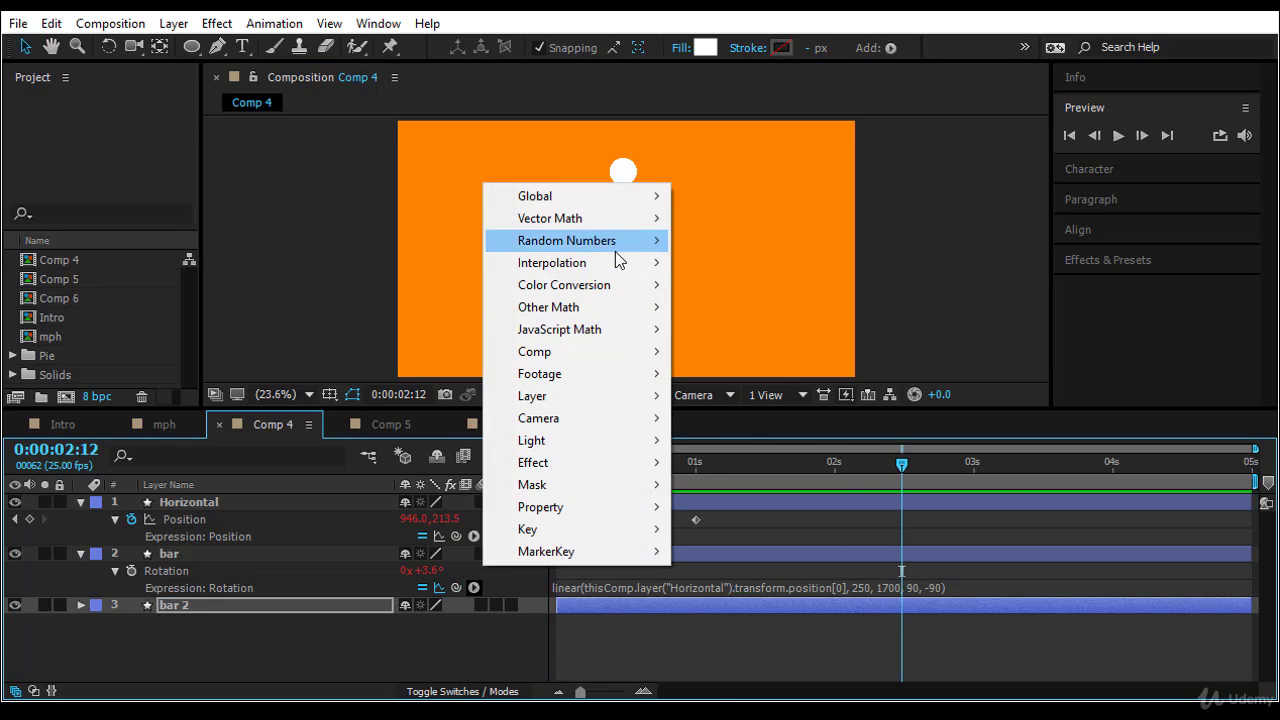
mouse_move(615, 262)
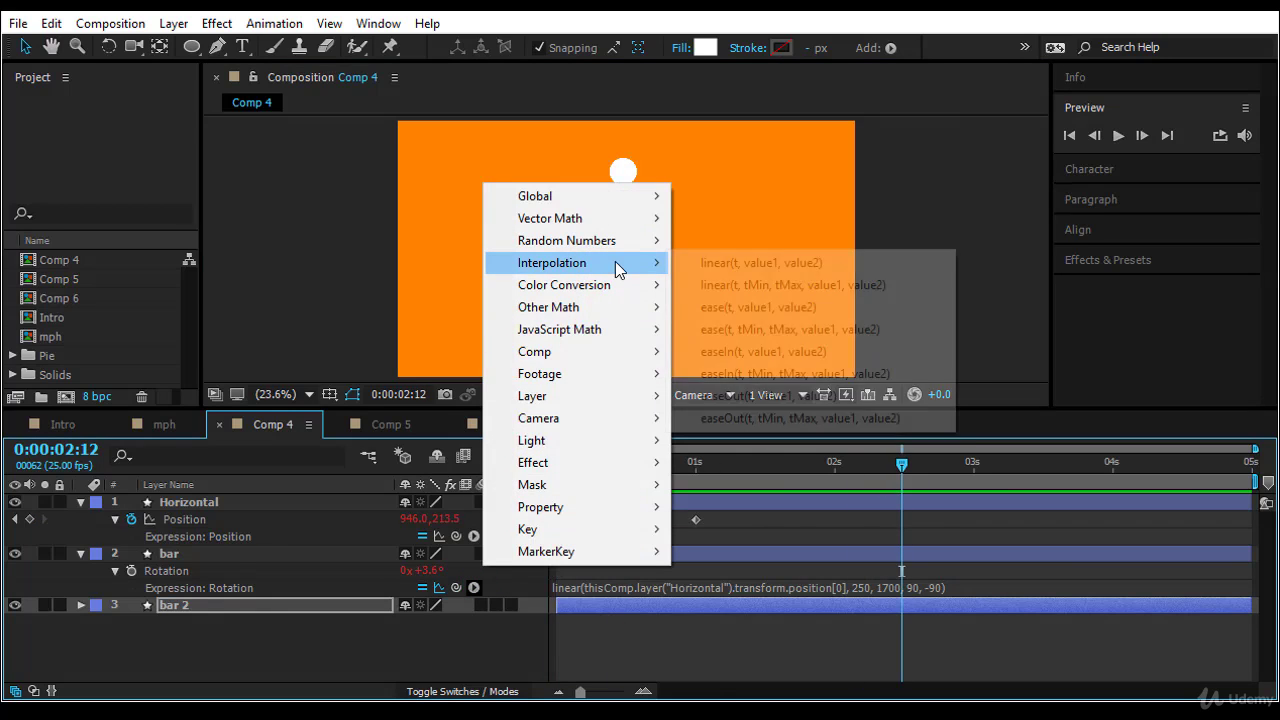
click(700, 650)
Replace linear with ease in bar's Rotation expression, commit it, and preview
click(556, 590)
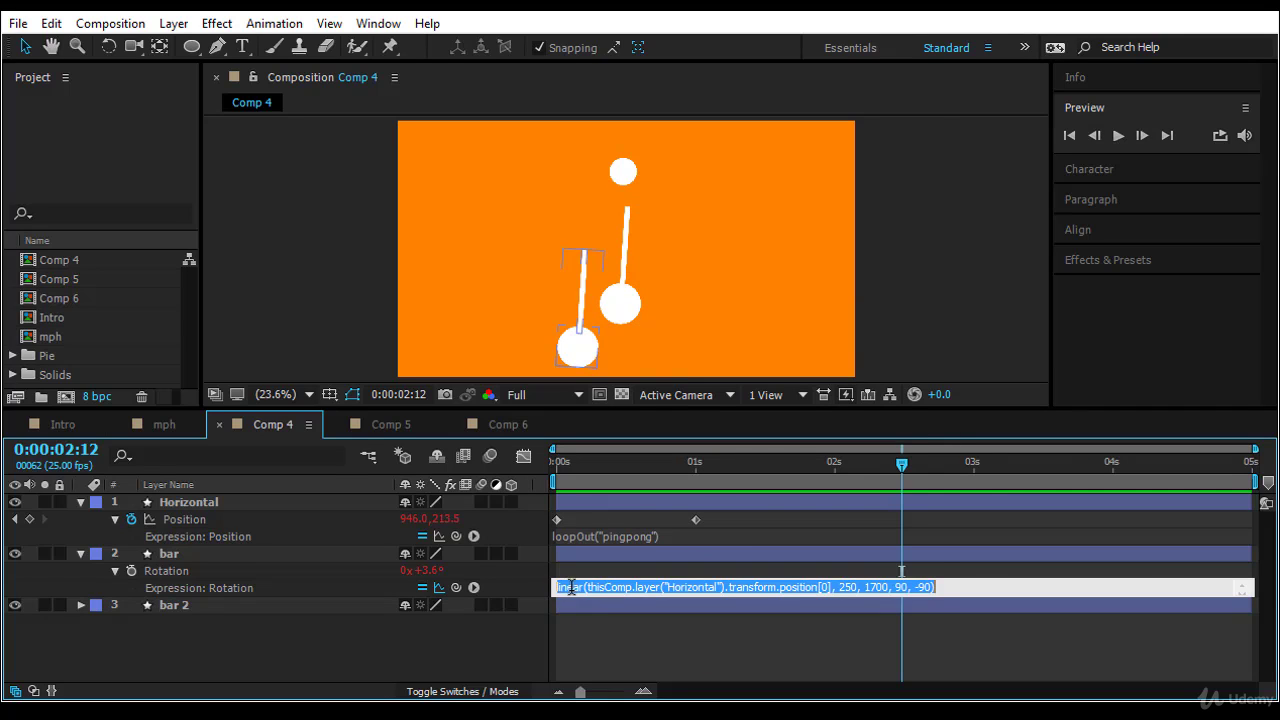
click(573, 588)
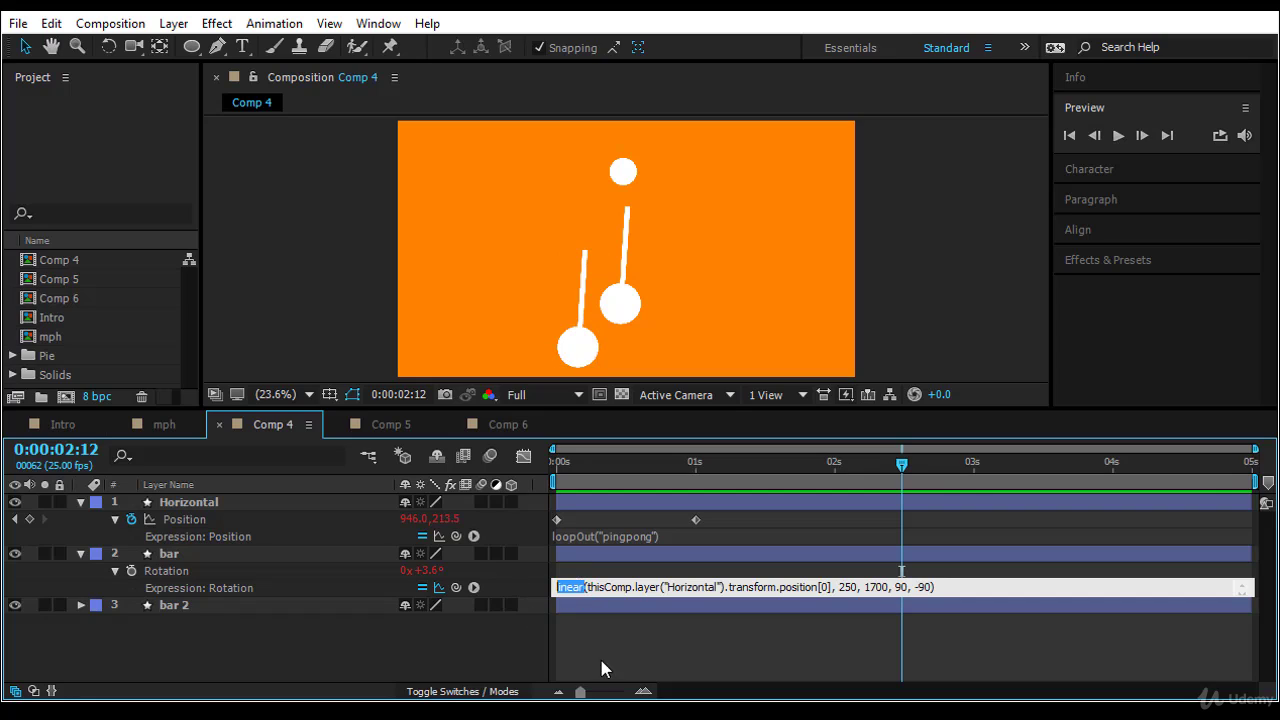
text(ease)
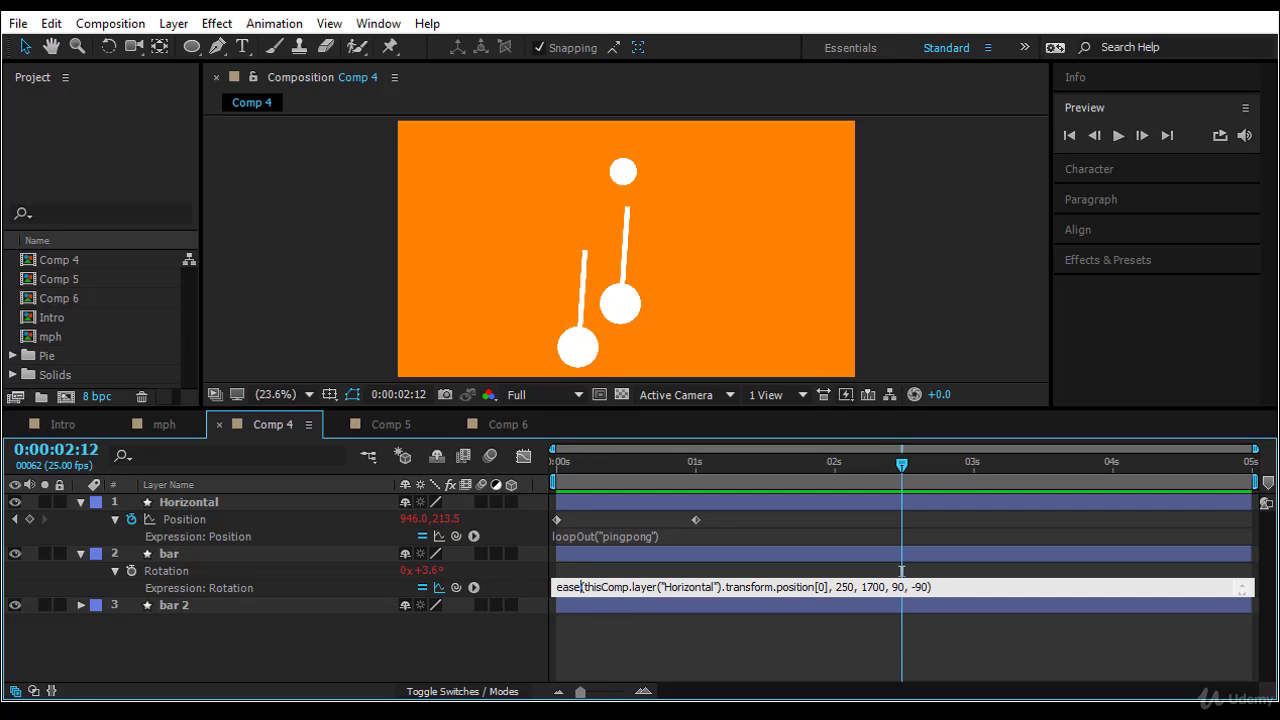
click(645, 632)
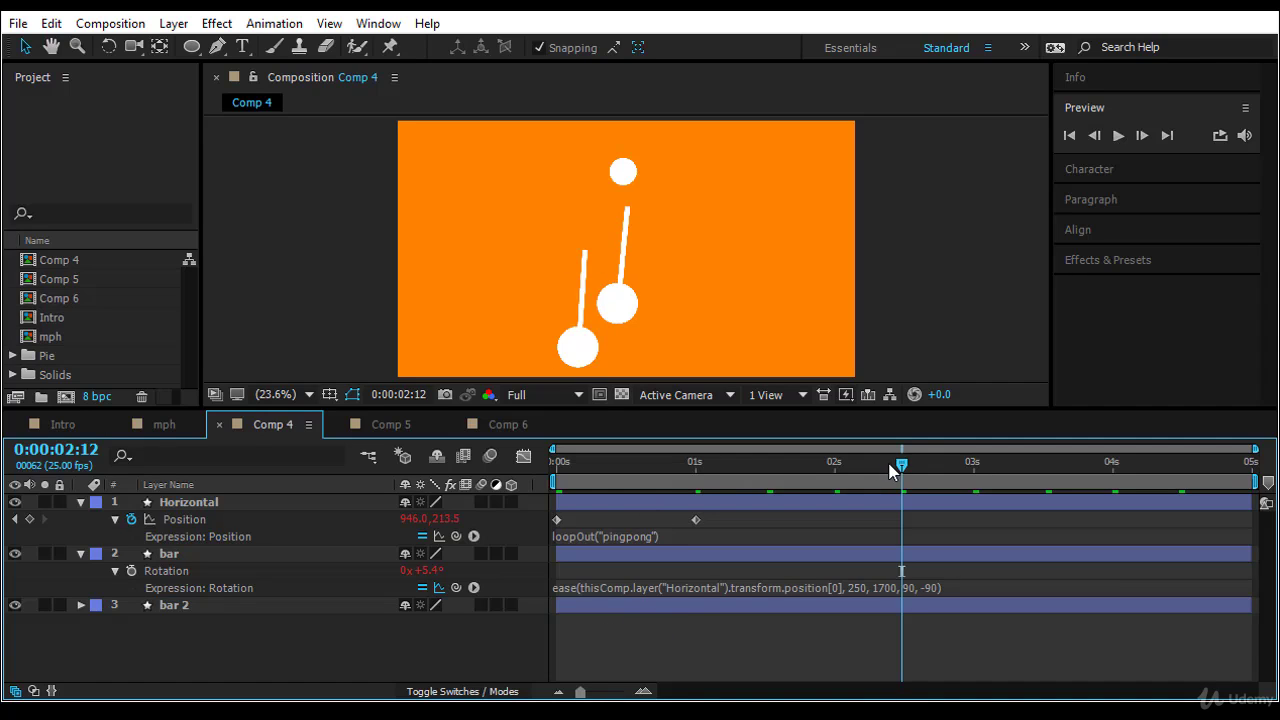
key(space)
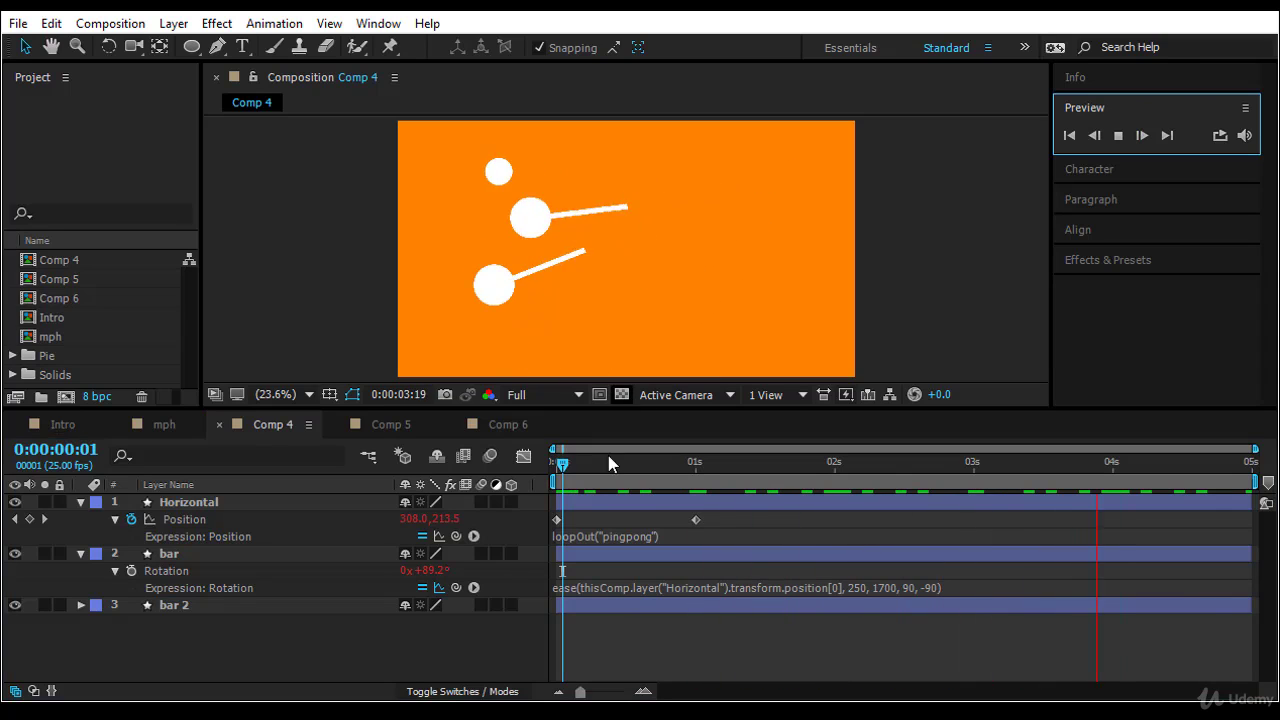
Select the bar layer and show its eased Rotation curve in the Graph Editor
click(243, 553)
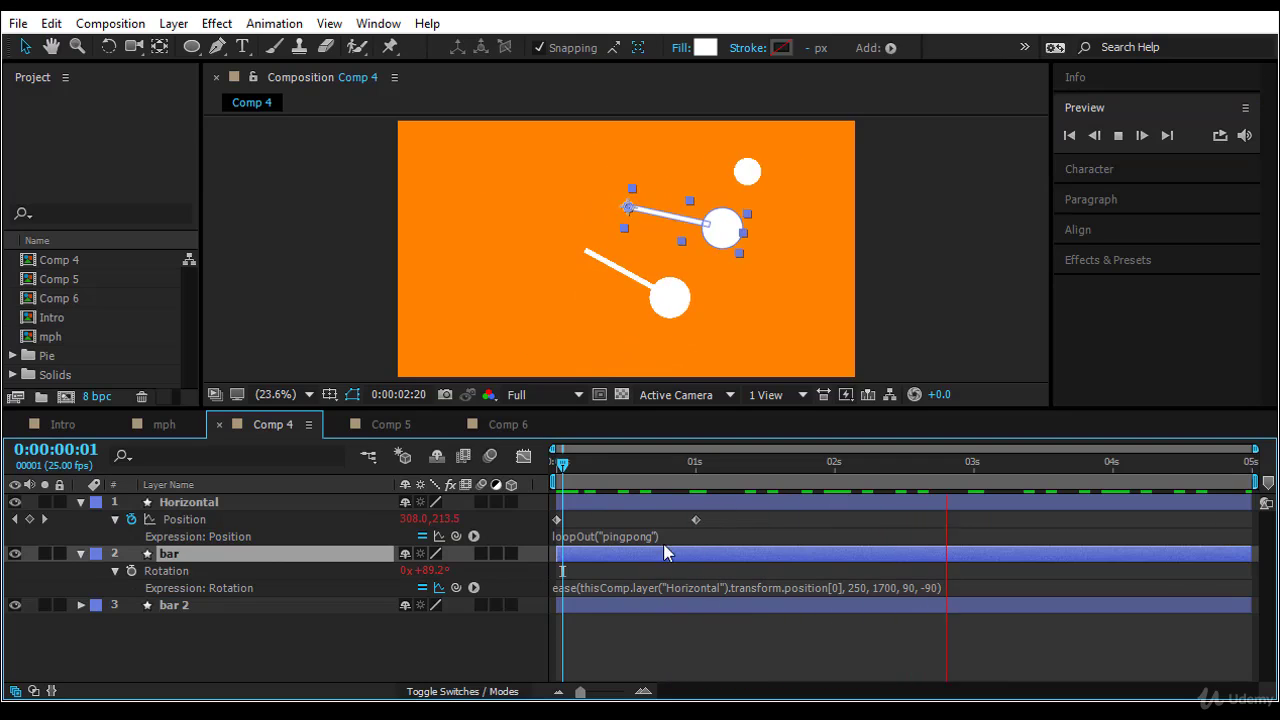
click(524, 457)
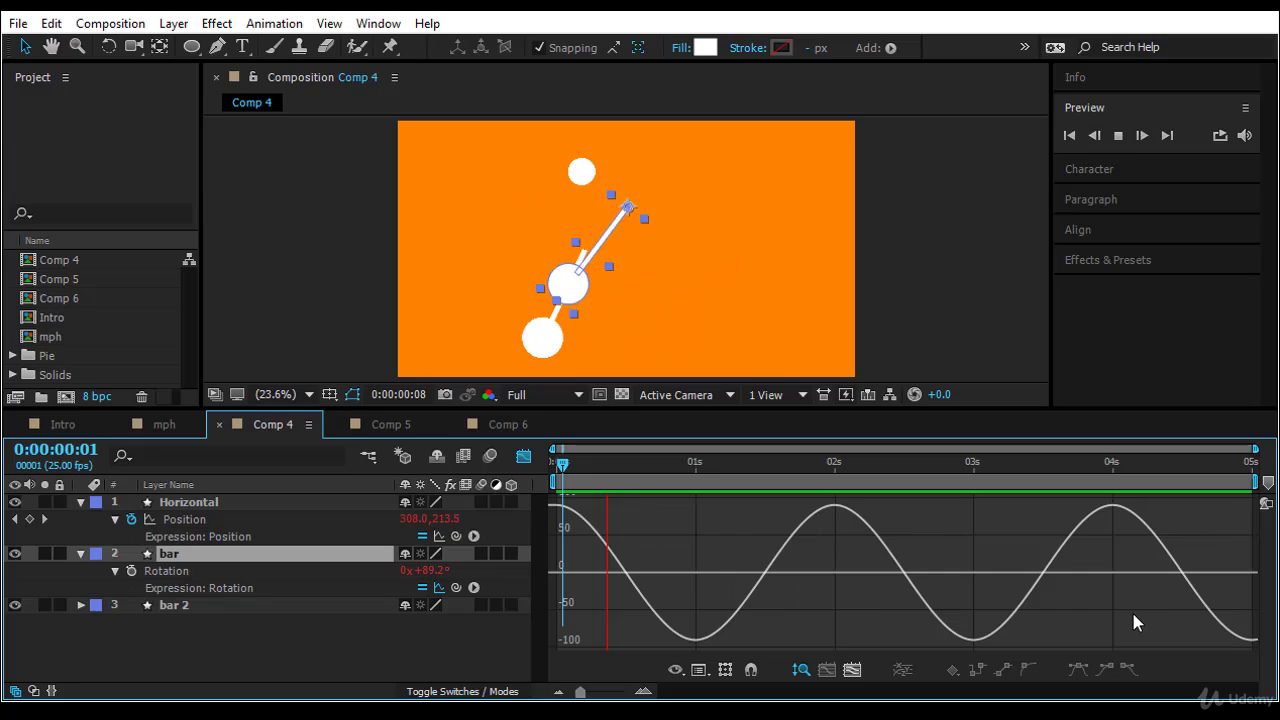
Reveal bar 2's Rotation and its expression, overlaying its curve with bar's in the graph
click(253, 603)
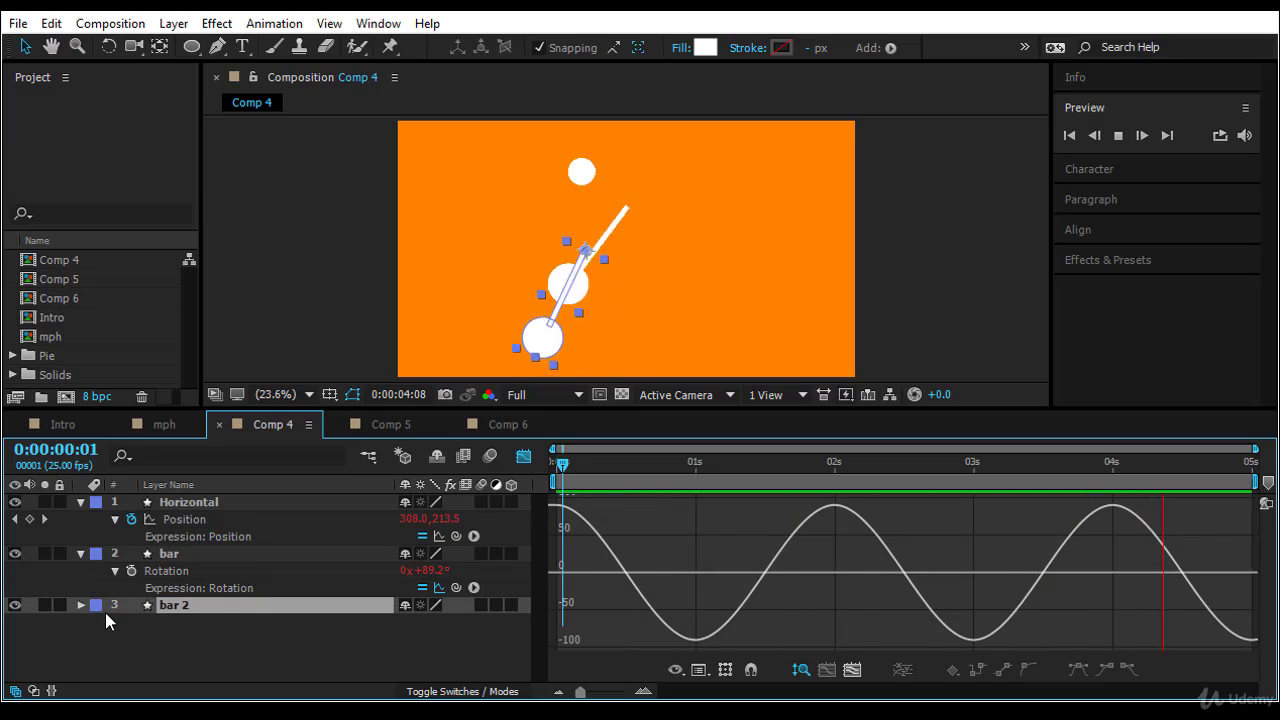
key(r)
click(201, 627)
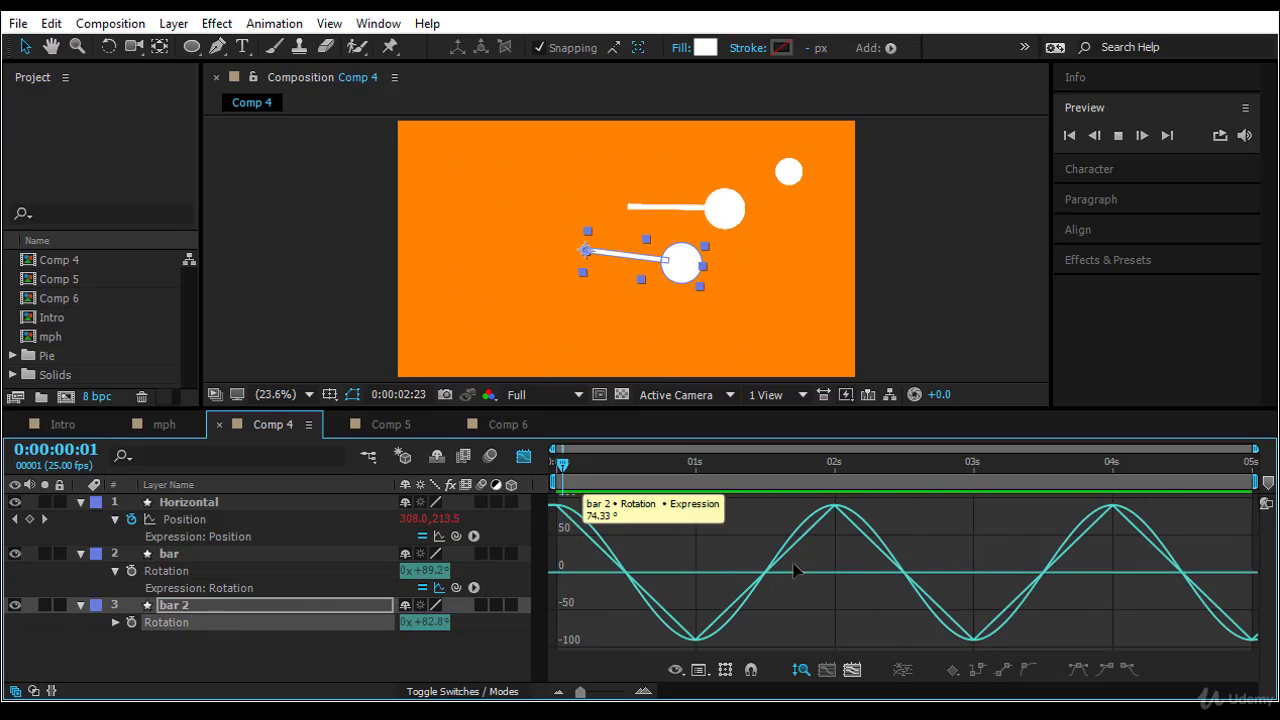
click(286, 663)
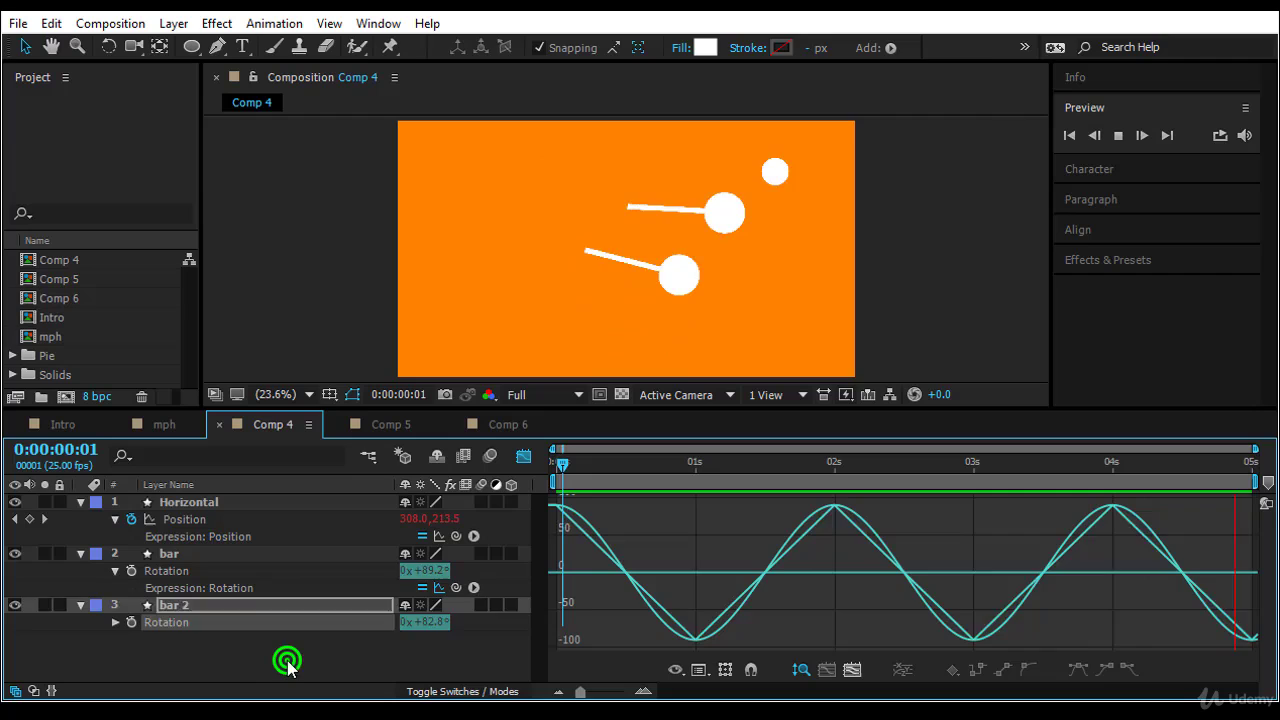
click(230, 617)
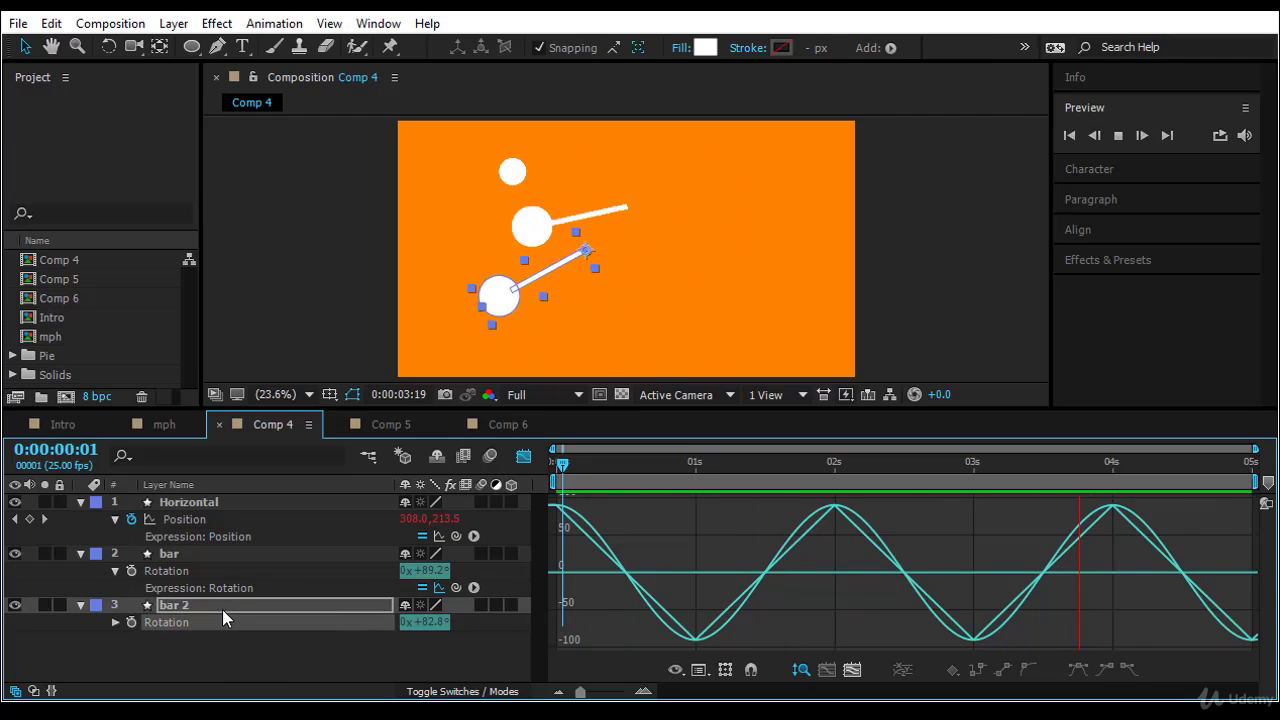
click(116, 621)
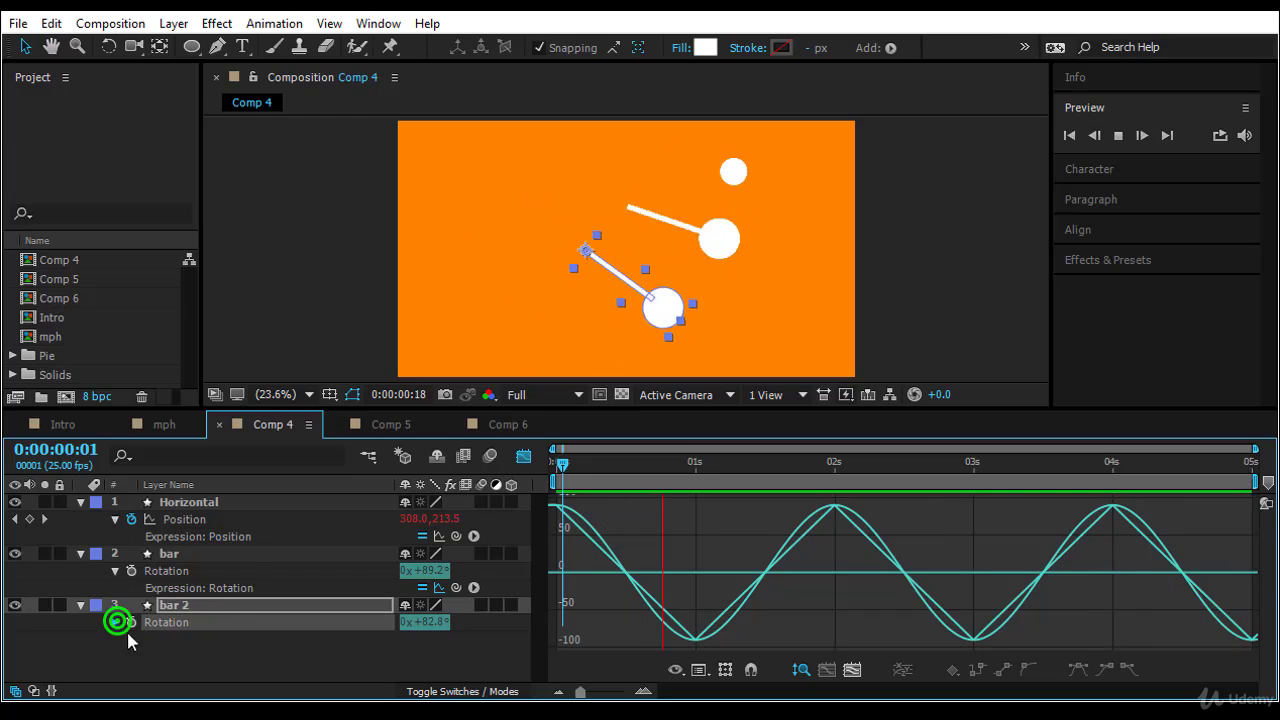
click(190, 643)
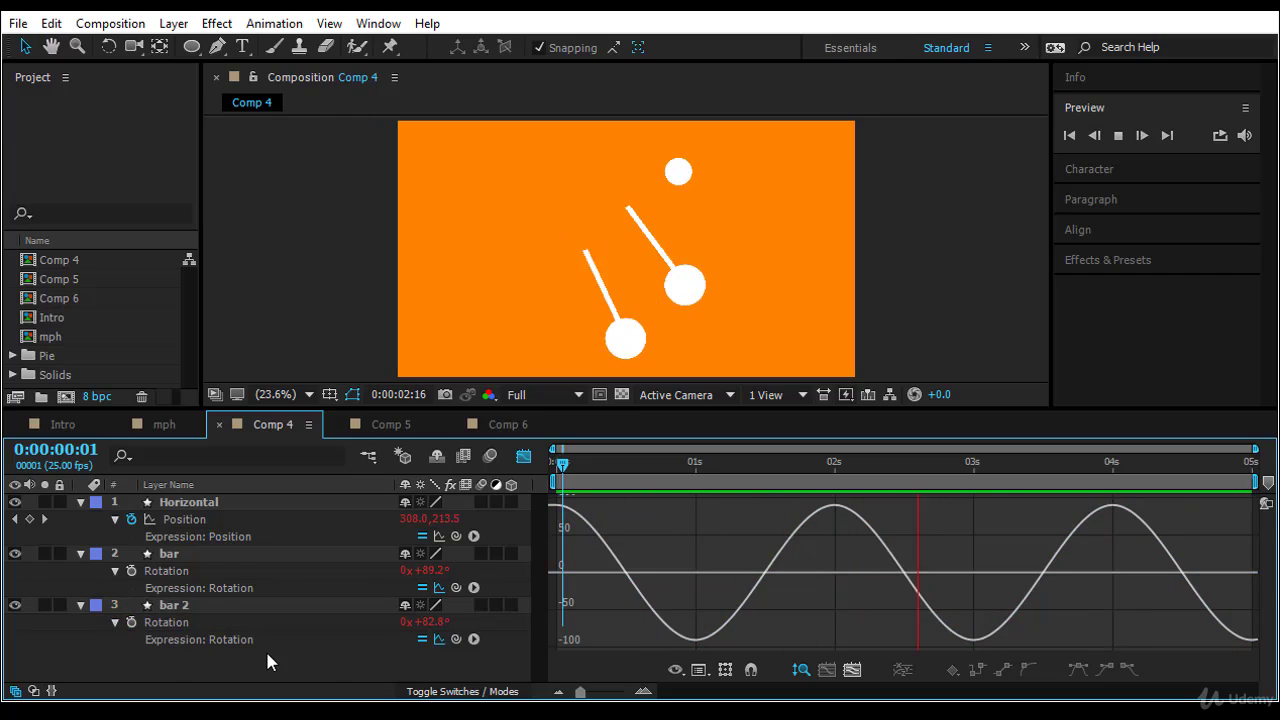
click(200, 621)
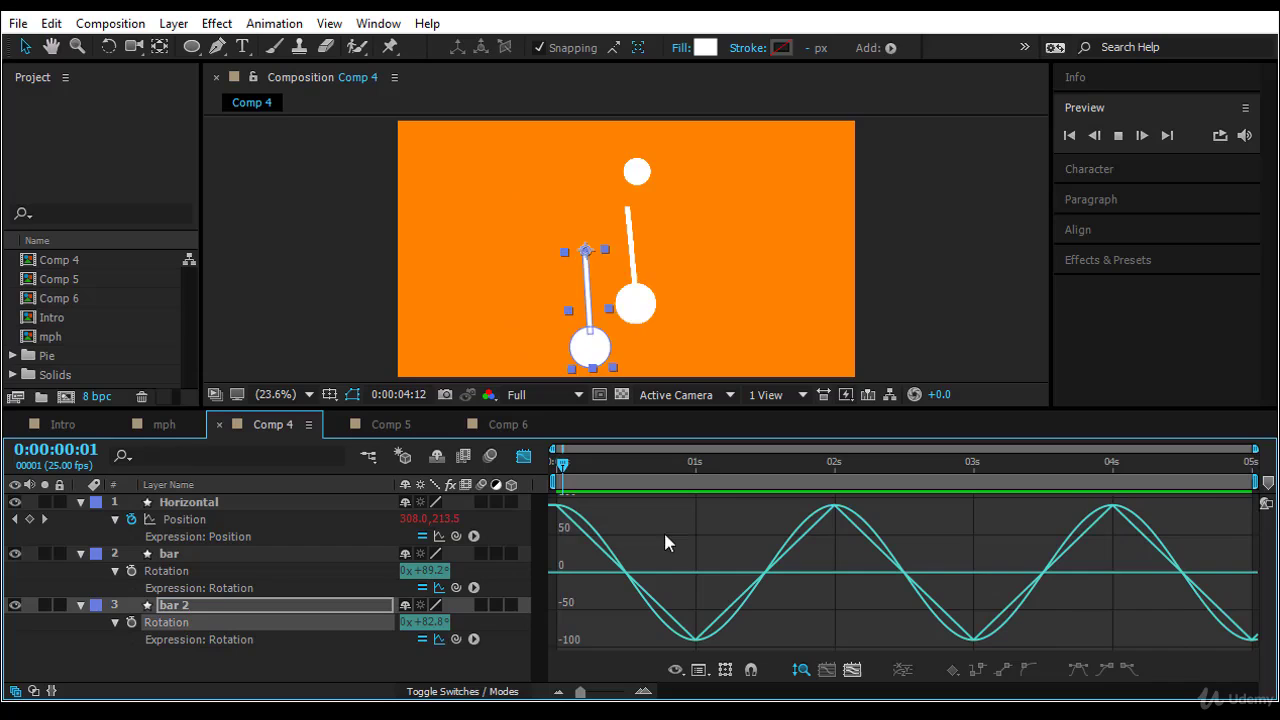
click(200, 571)
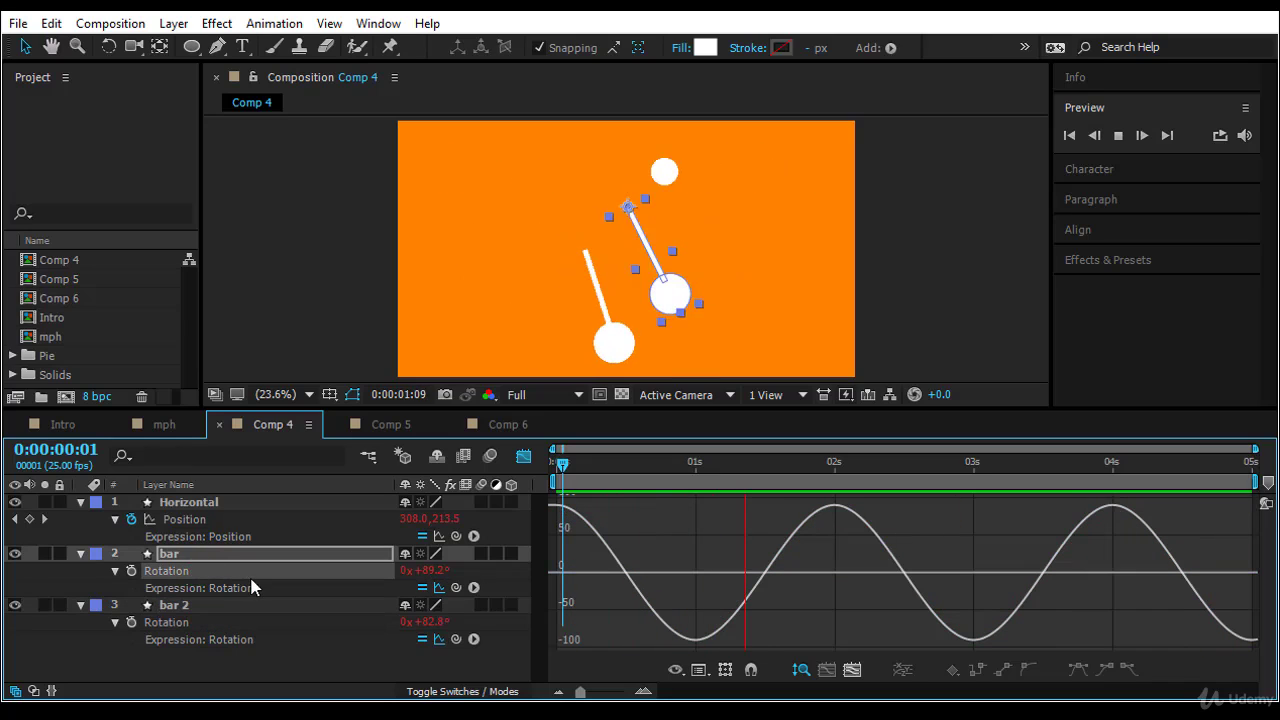
View bar's sine rotation curve and bar 2's triangle-wave curve individually
click(437, 588)
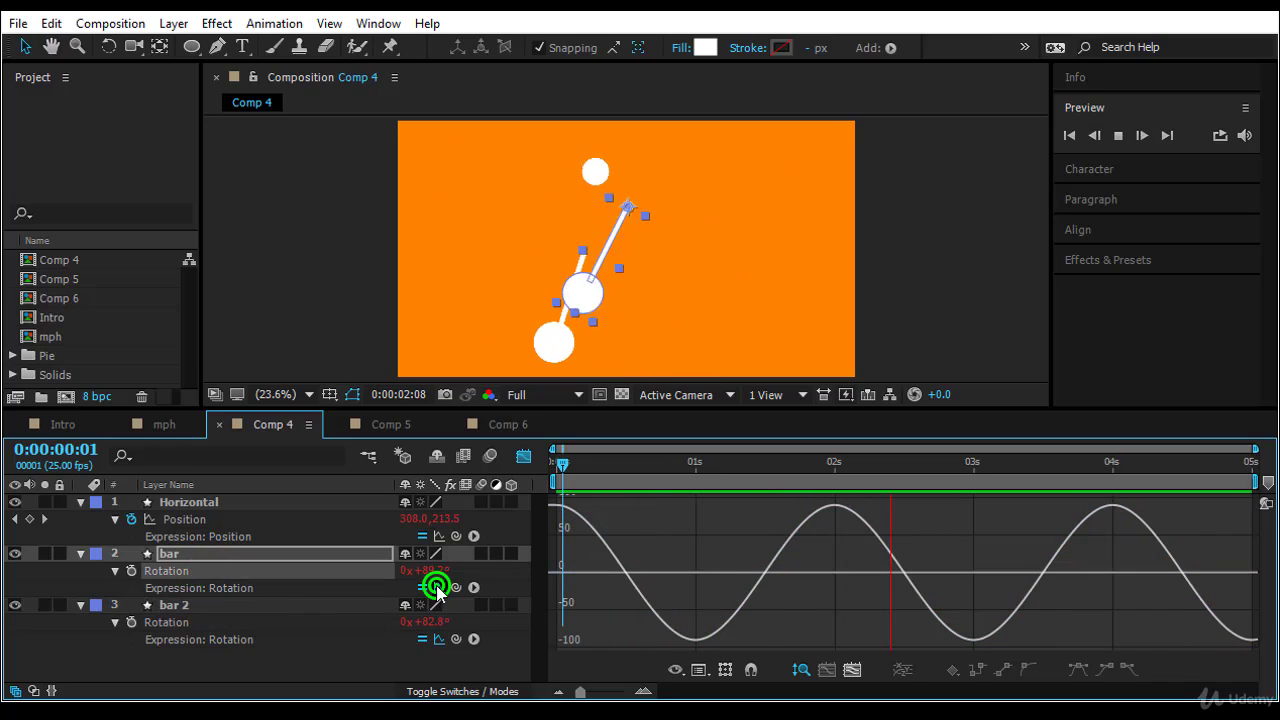
click(236, 643)
click(222, 621)
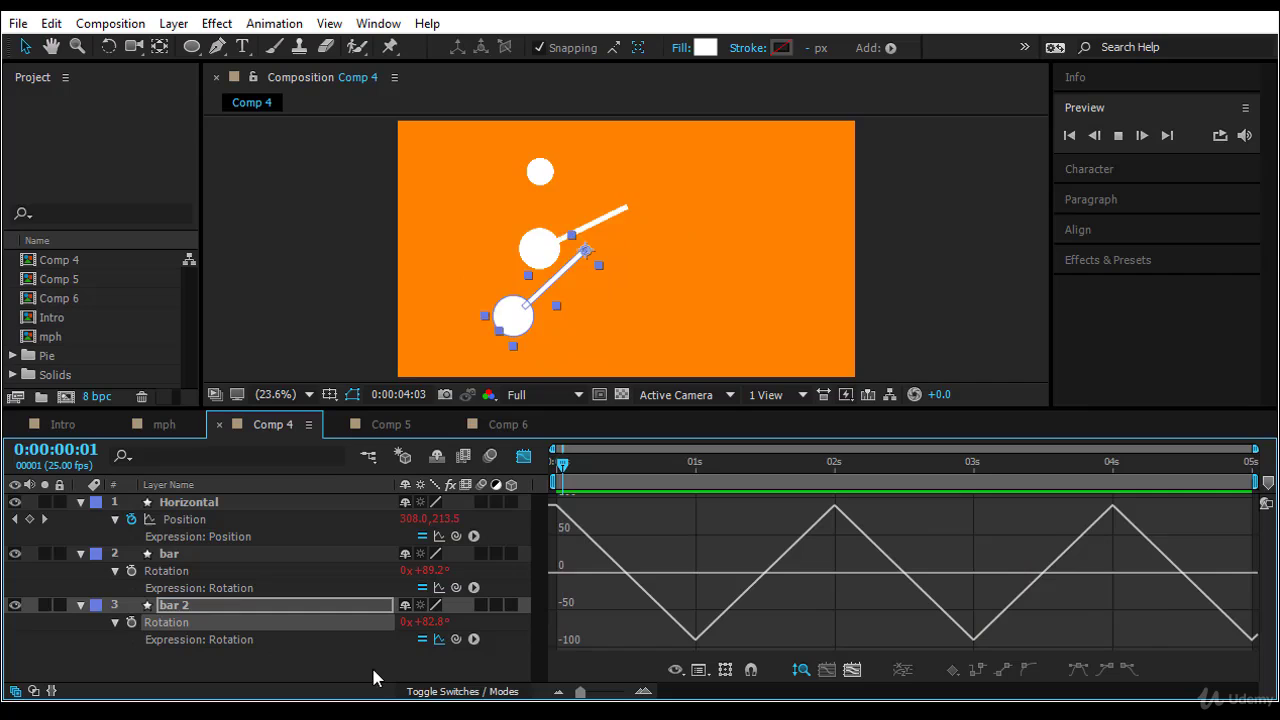
click(240, 588)
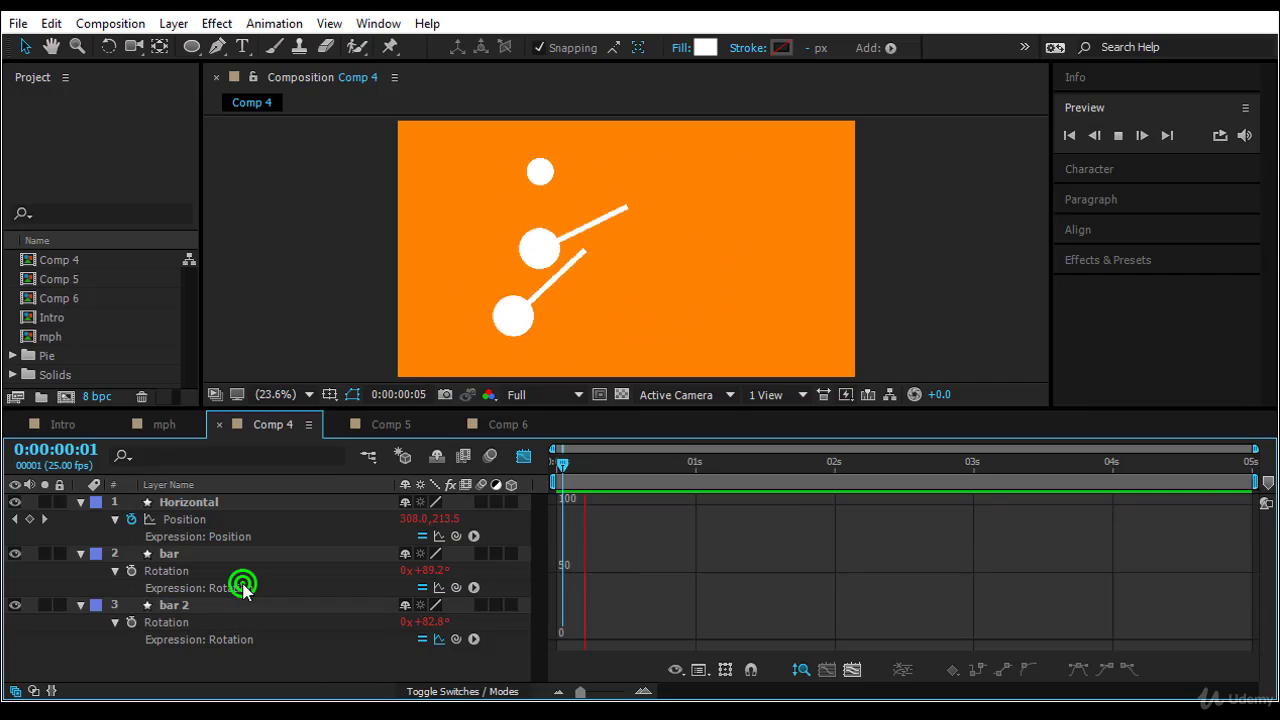
Toggle the post-expression graph, overlay both curves, then switch back to layer view
click(440, 587)
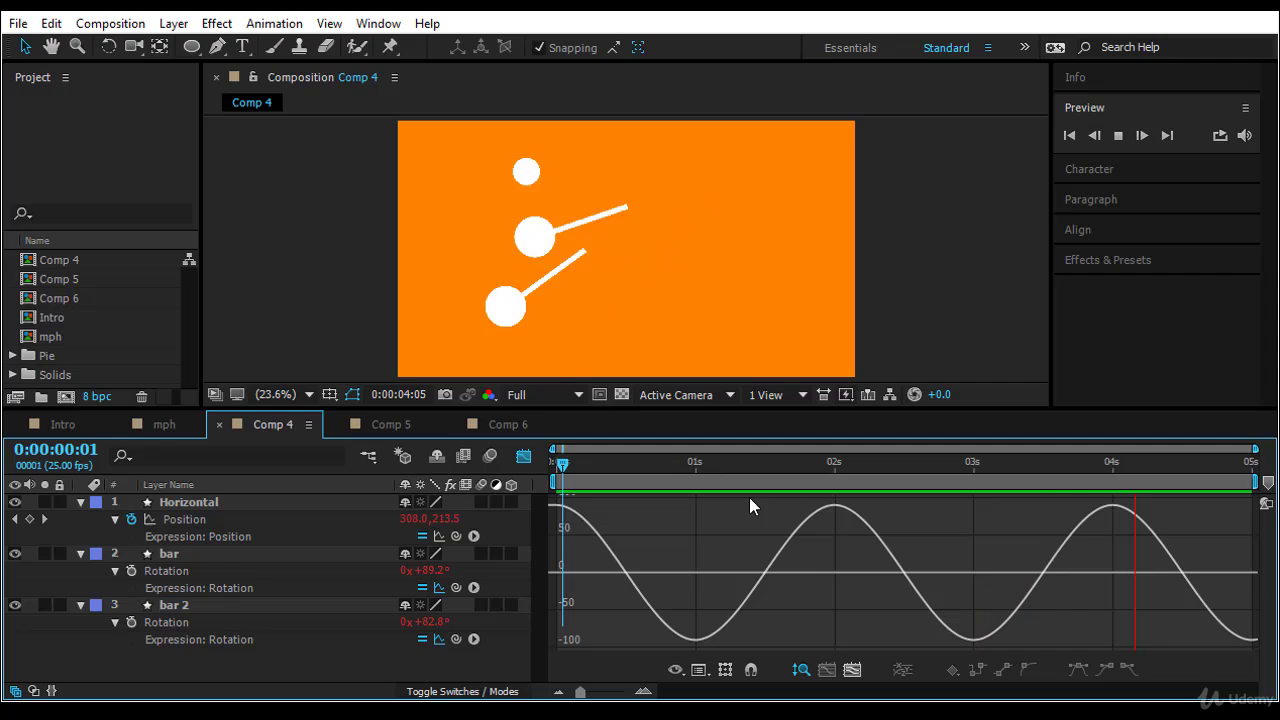
click(437, 590)
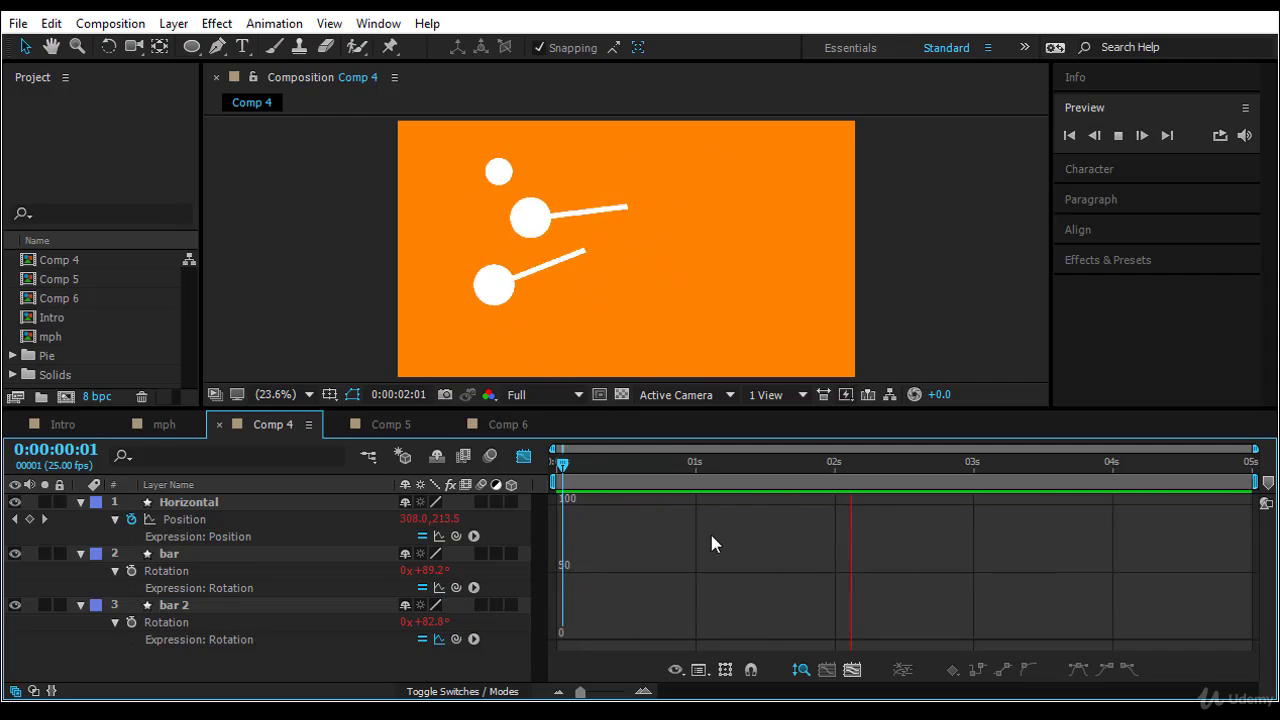
click(437, 589)
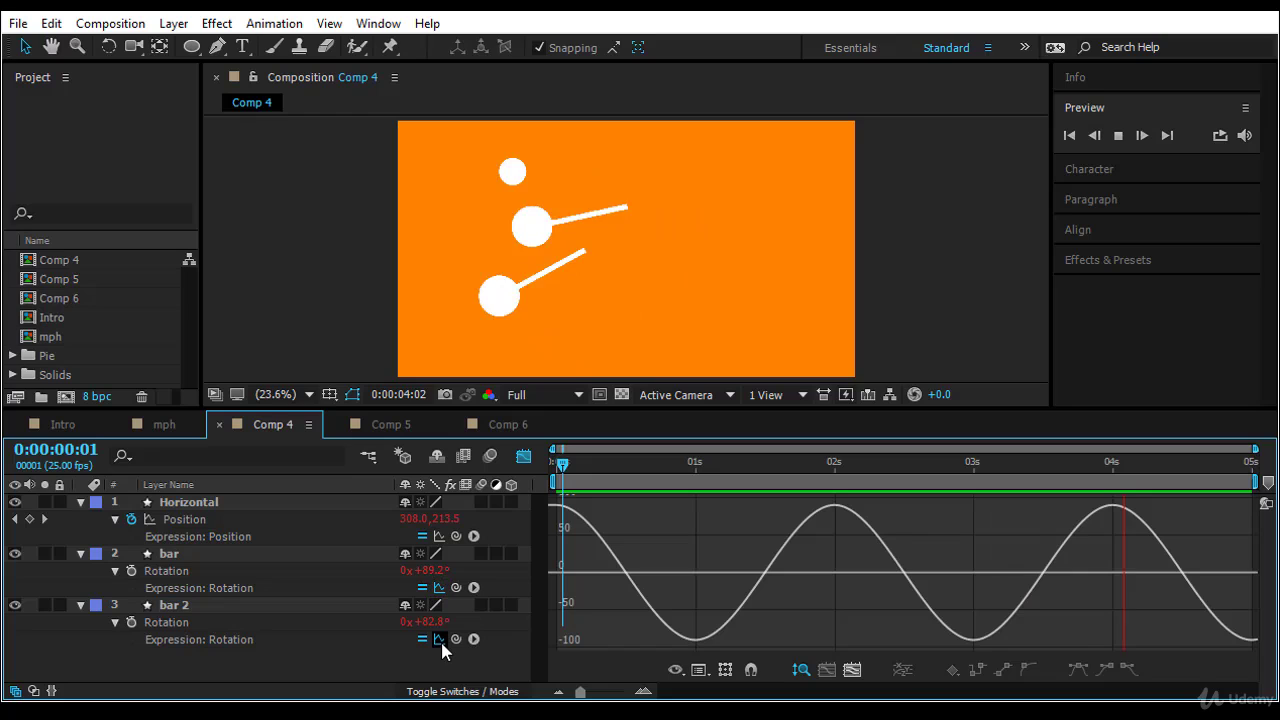
click(205, 622)
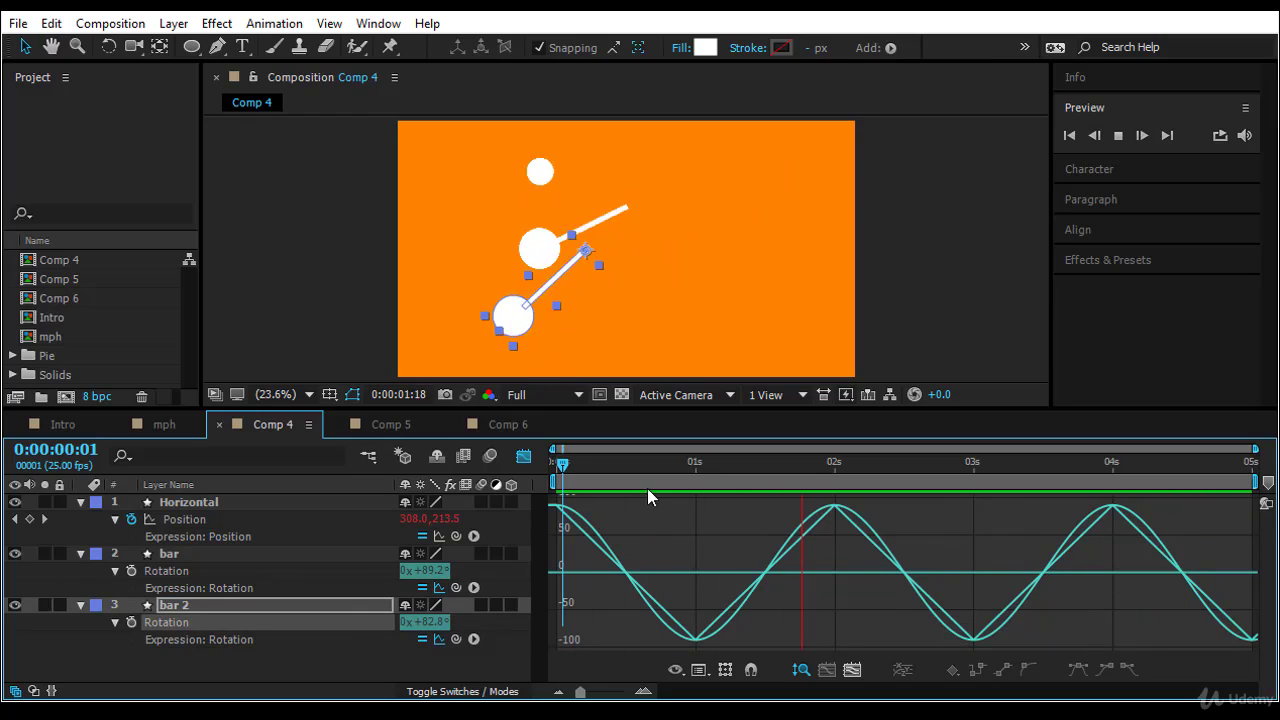
click(243, 590)
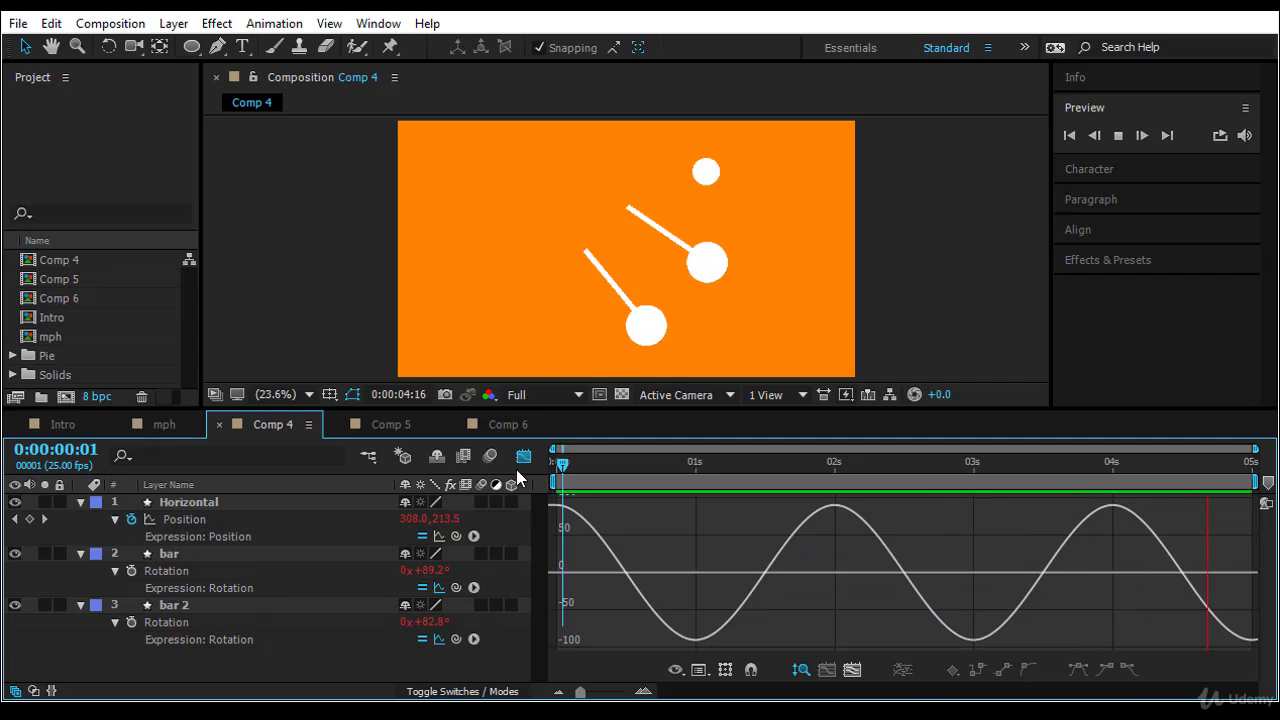
click(523, 456)
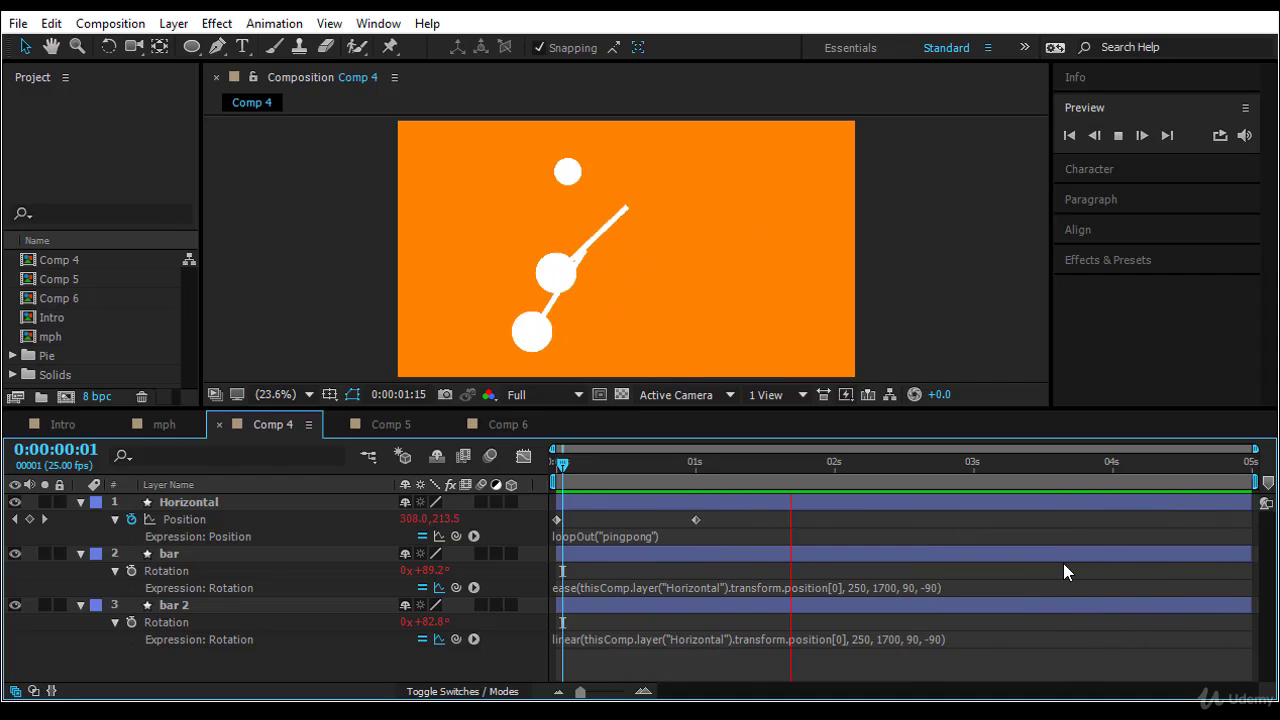
click(648, 586)
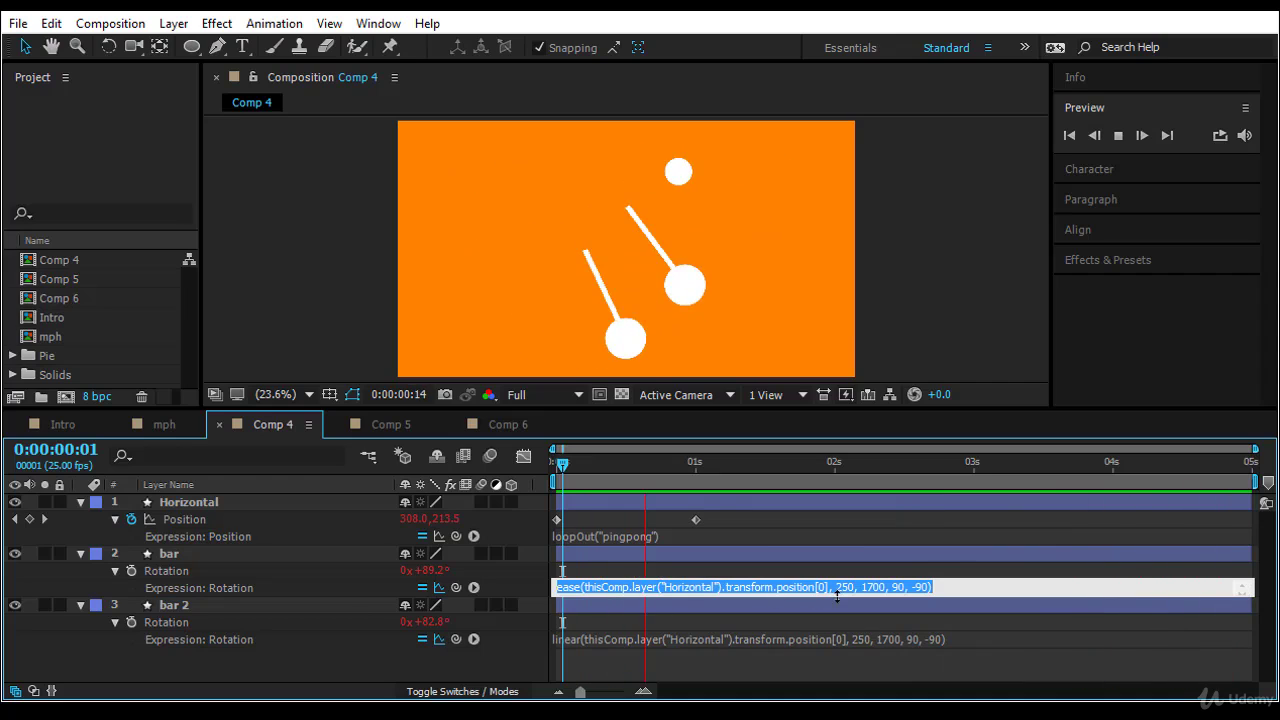
click(961, 573)
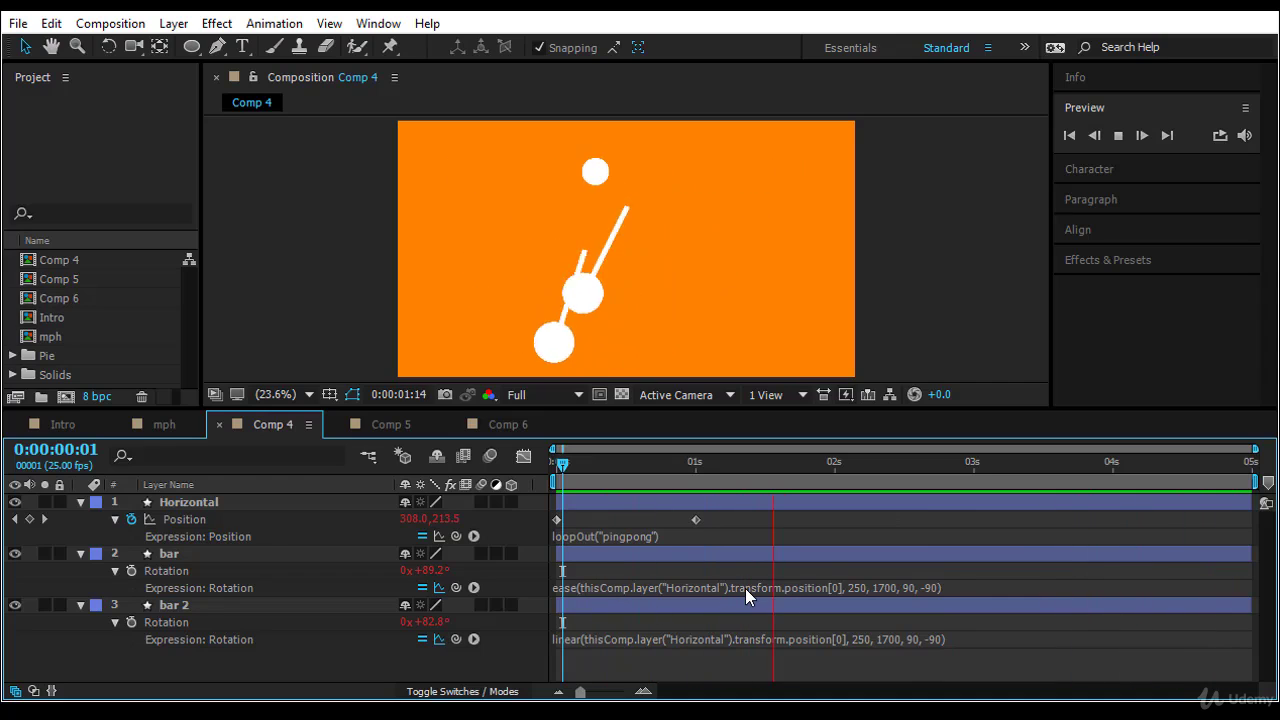
click(679, 586)
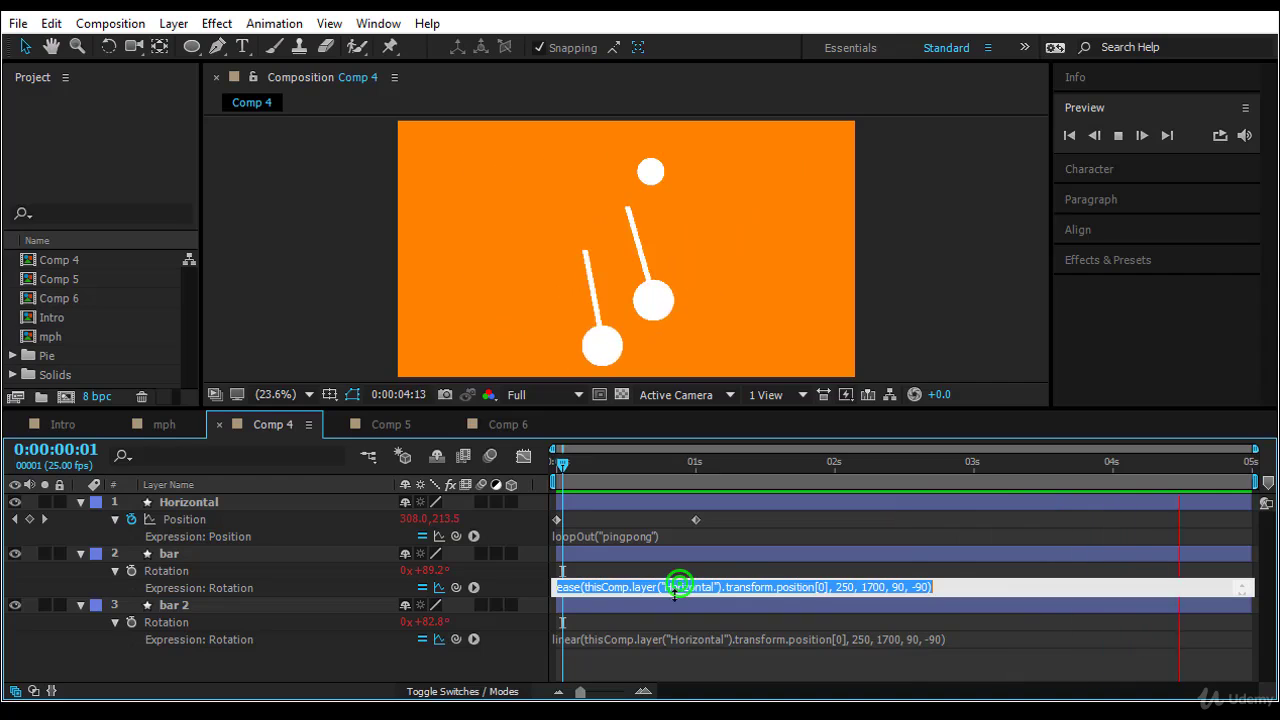
click(987, 578)
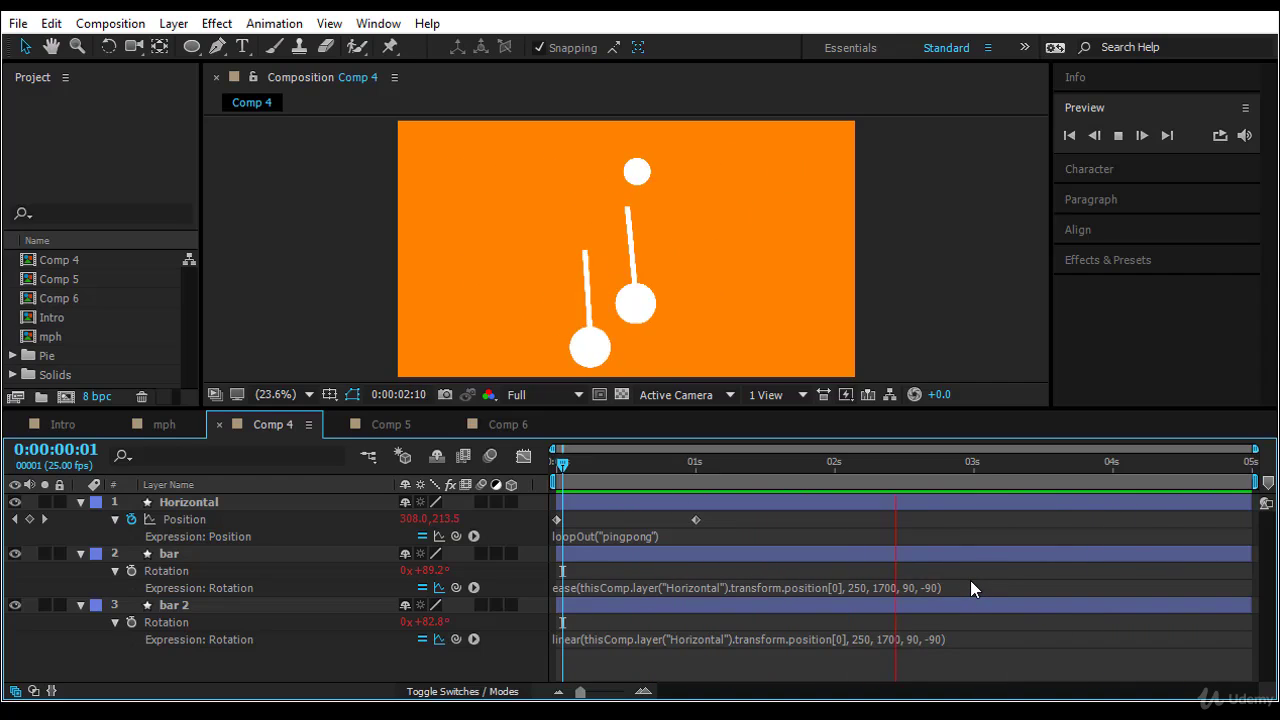